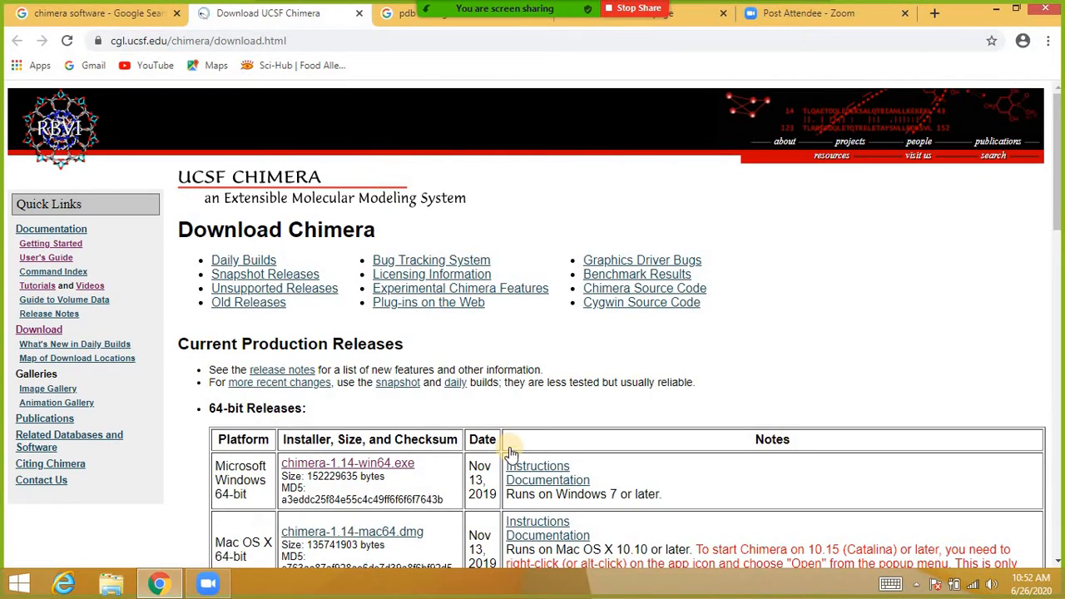
Step: Open the license agreement for the chimera-1.14-win64.exe installer, and check the desktop for the Chimera 1.14 shortcut
{"action": "scroll", "coordinate": [512, 453], "scroll_direction": "down", "scroll_amount": 3}
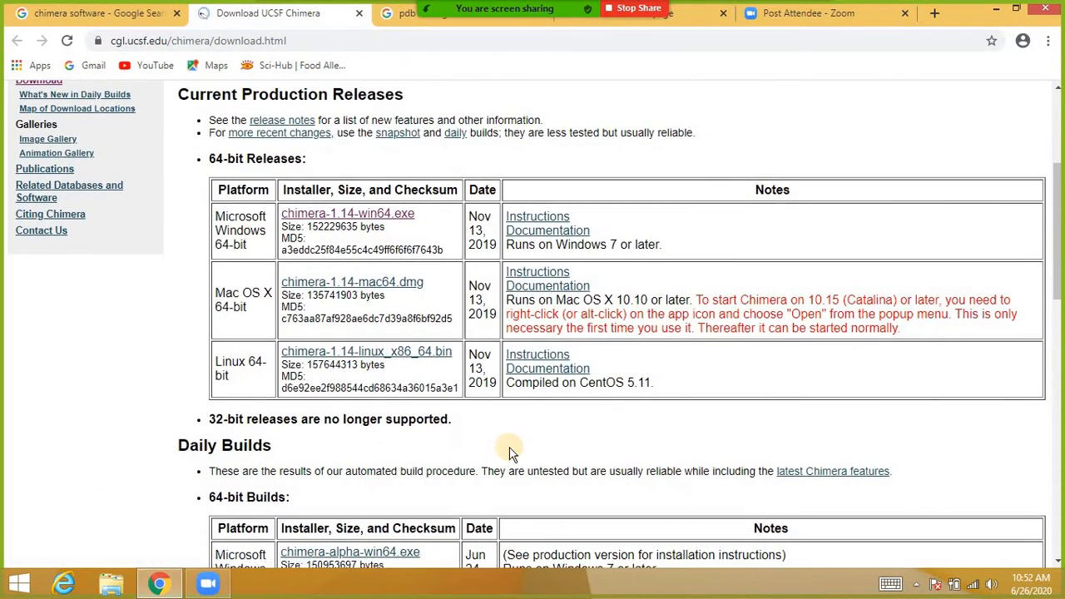
{"action": "left_click", "coordinate": [378, 223]}
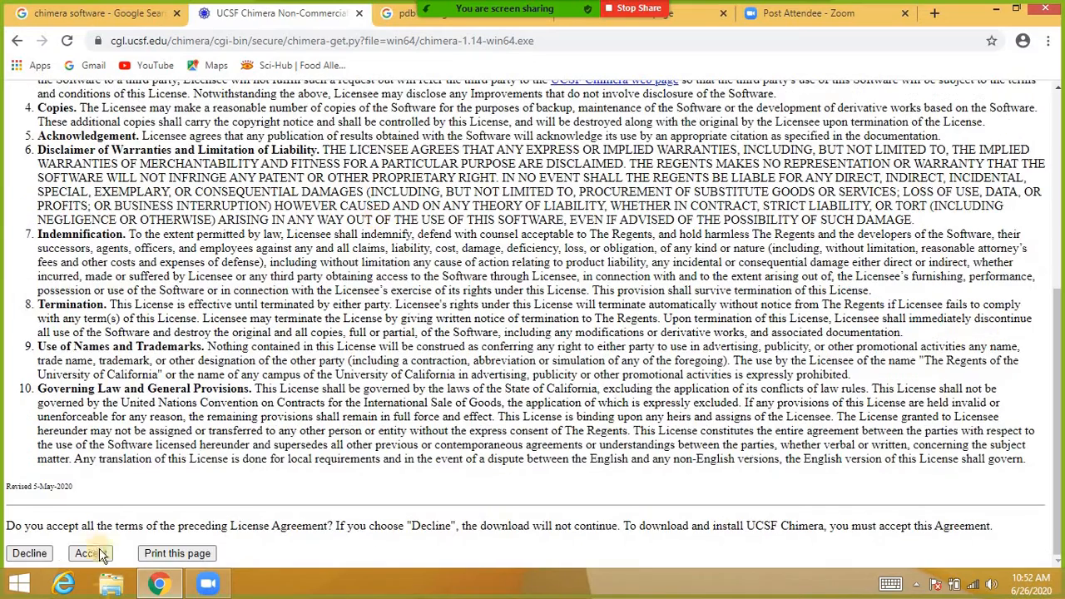
{"action": "left_click", "coordinate": [159, 582]}
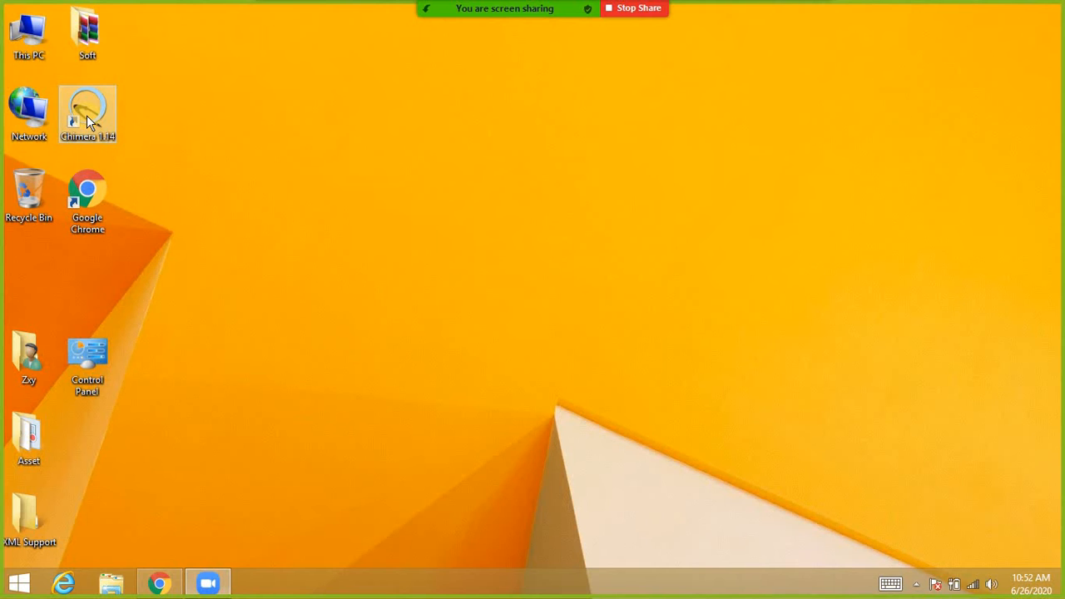
{"action": "left_click", "coordinate": [160, 579]}
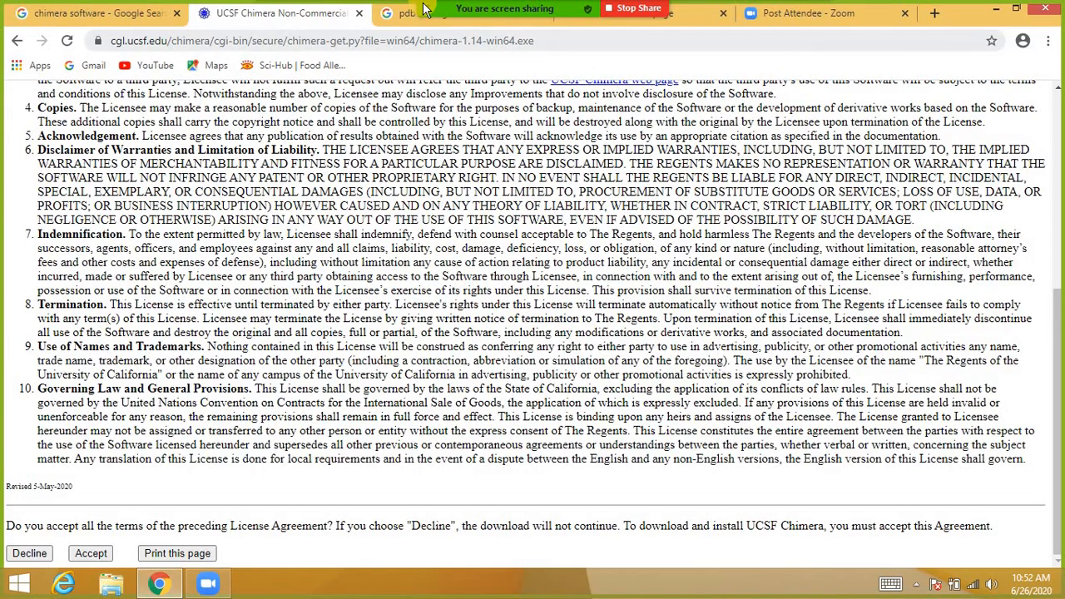
Step: Go to the RCSB PDB homepage from the pdb search results and look over its contents
{"action": "left_click", "coordinate": [401, 13]}
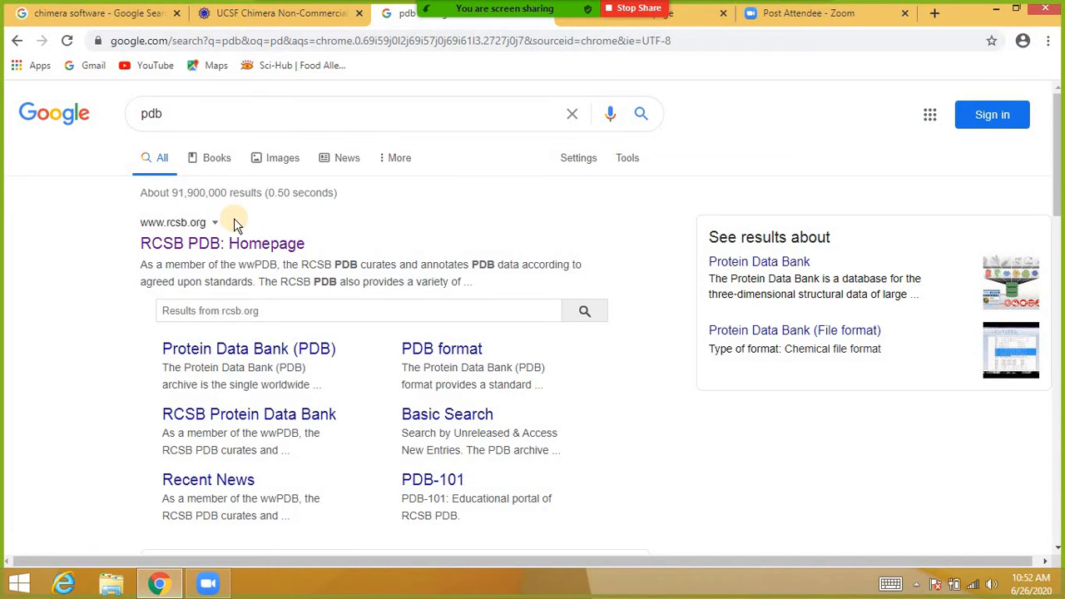
{"action": "left_click", "coordinate": [231, 242]}
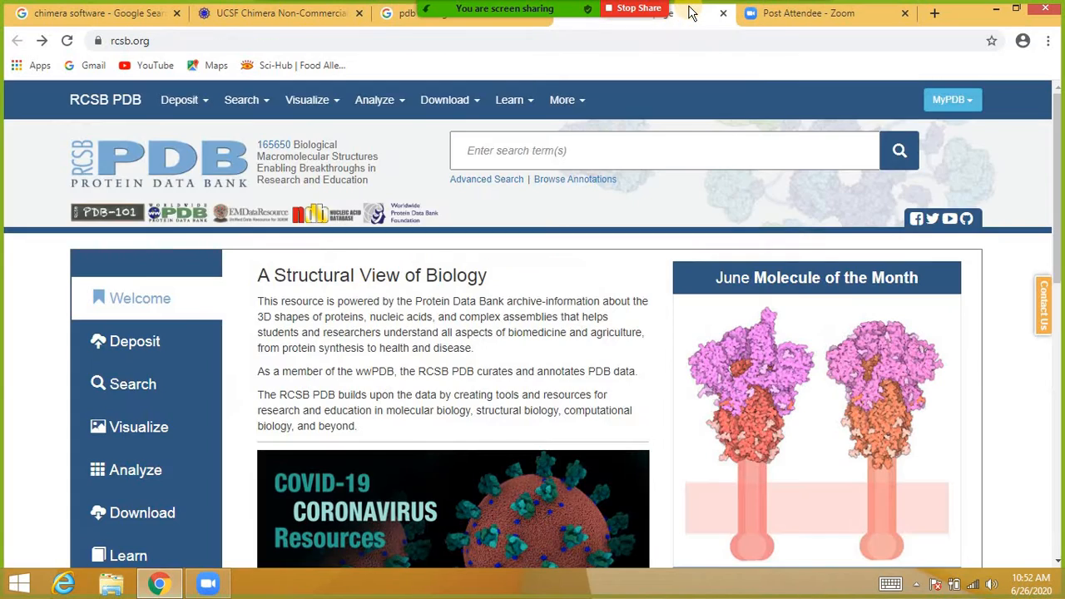
{"action": "scroll", "coordinate": [532, 344], "scroll_direction": "down", "scroll_amount": 6}
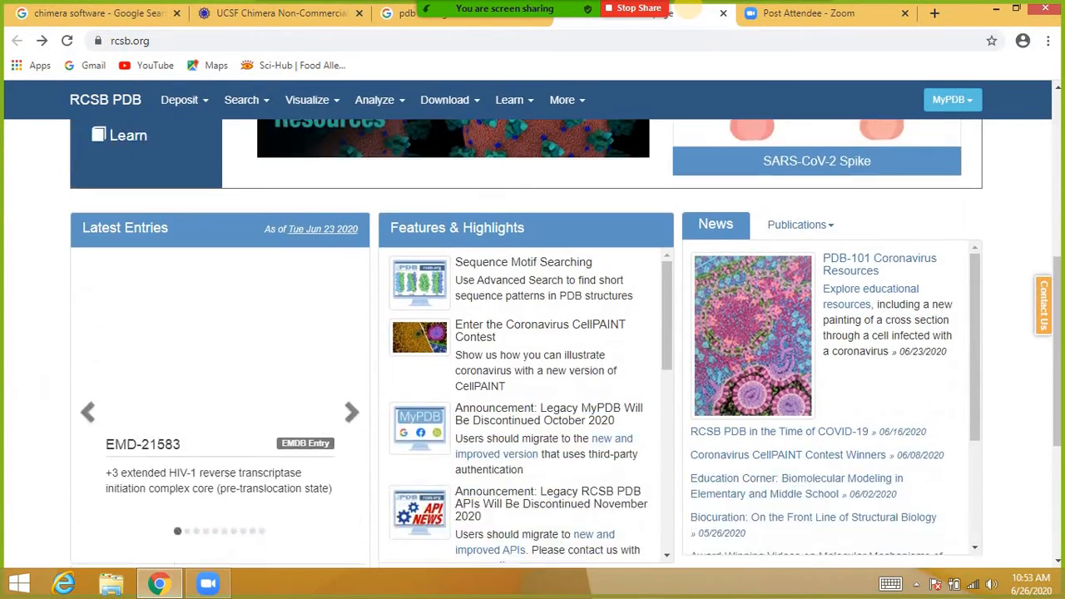
{"action": "scroll", "coordinate": [532, 344], "scroll_direction": "up", "scroll_amount": 3}
{"action": "scroll", "coordinate": [532, 344], "scroll_direction": "up", "scroll_amount": 3}
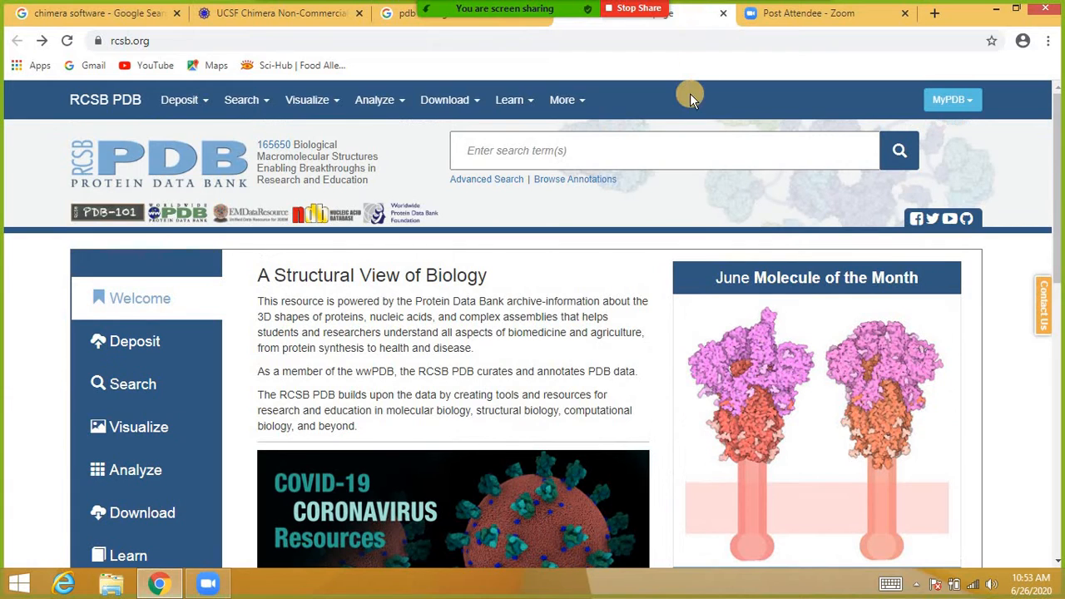
Step: Search the Protein Data Bank for the entry 4hhb and open its structure page
{"action": "left_click", "coordinate": [514, 150]}
{"action": "type", "text": "4hh"}
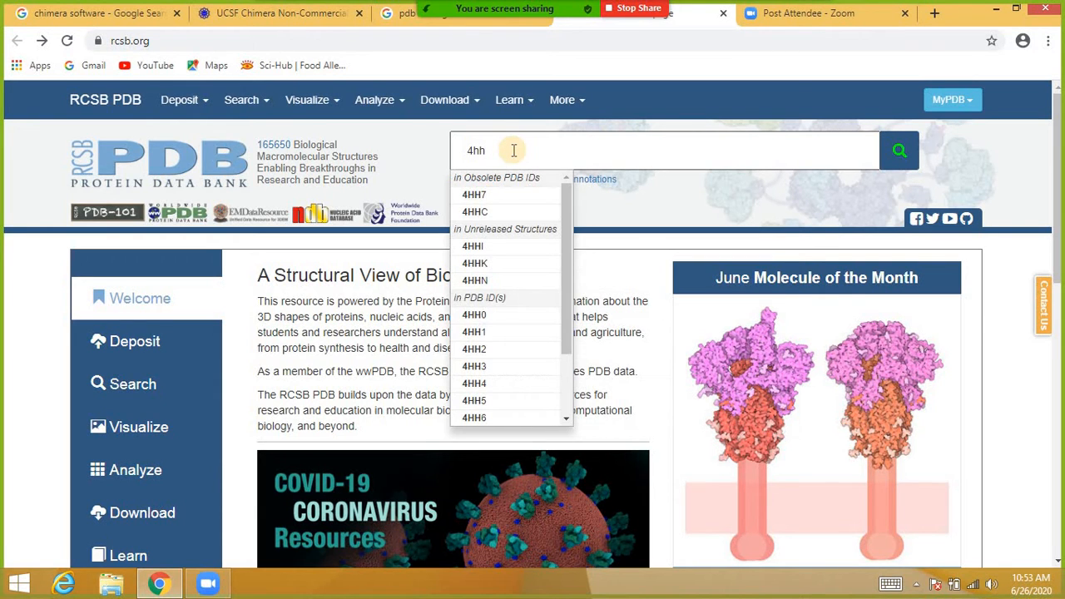
{"action": "type", "text": "b"}
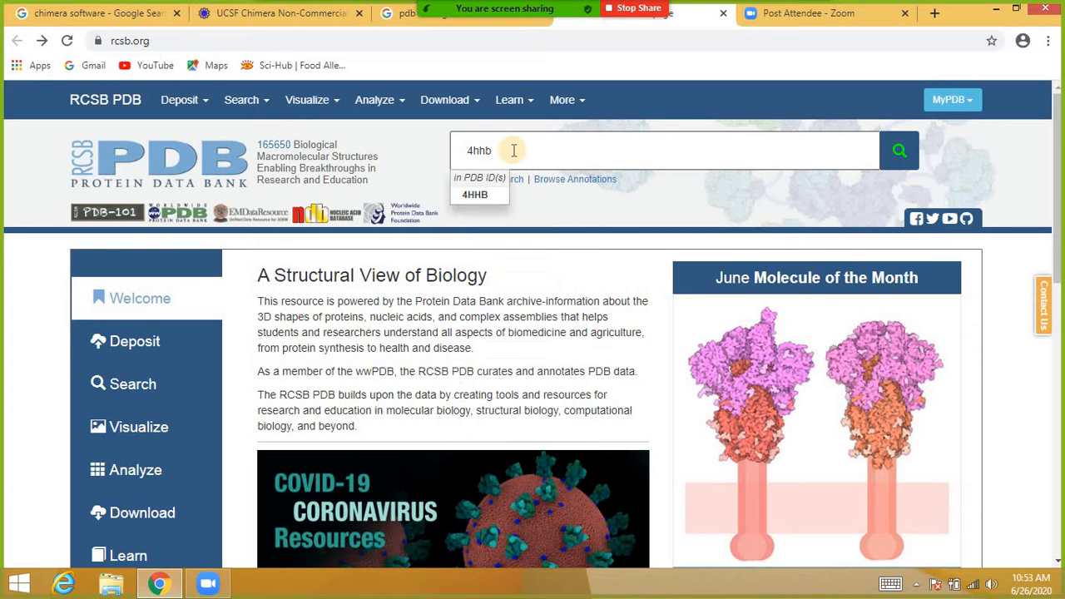
{"action": "key", "text": "Return"}
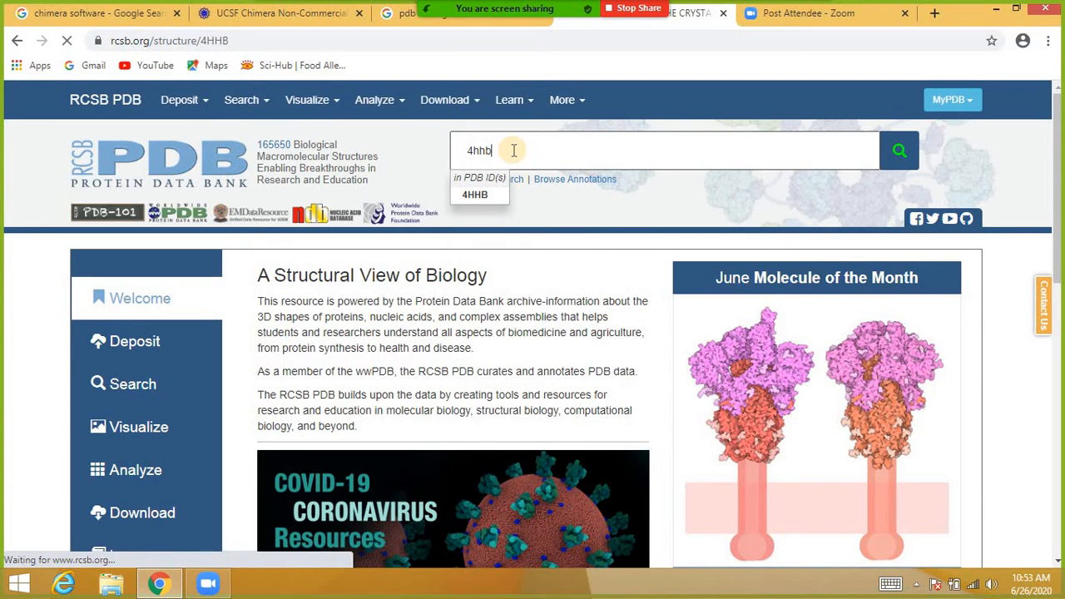
Step: Download the 4HHB structure file in PDB Format from its structure summary
{"action": "scroll", "coordinate": [611, 158], "scroll_direction": "down", "scroll_amount": 1}
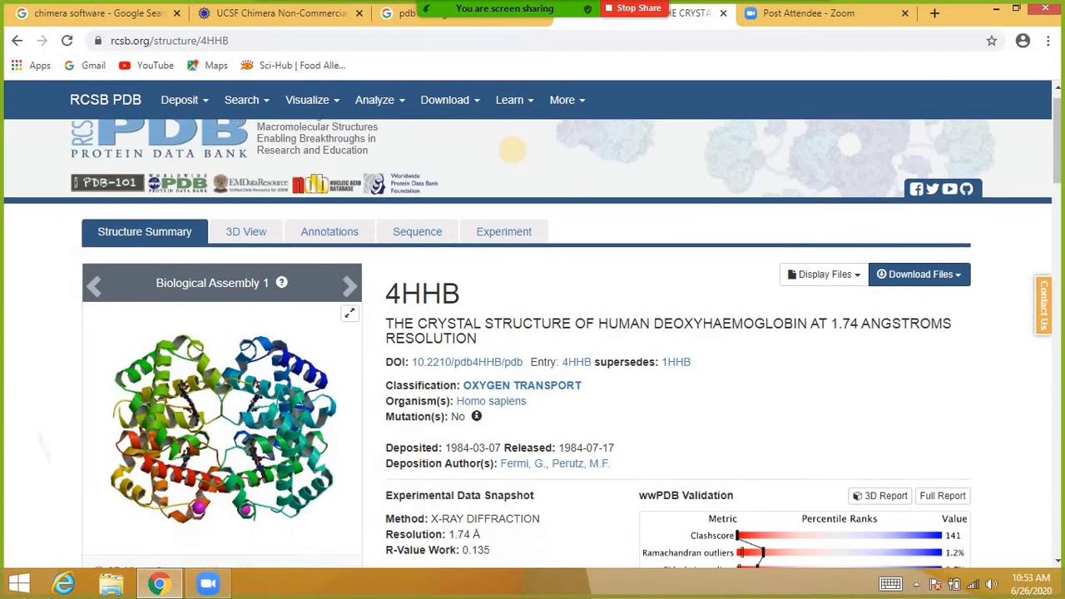
{"action": "scroll", "coordinate": [541, 187], "scroll_direction": "down", "scroll_amount": 1}
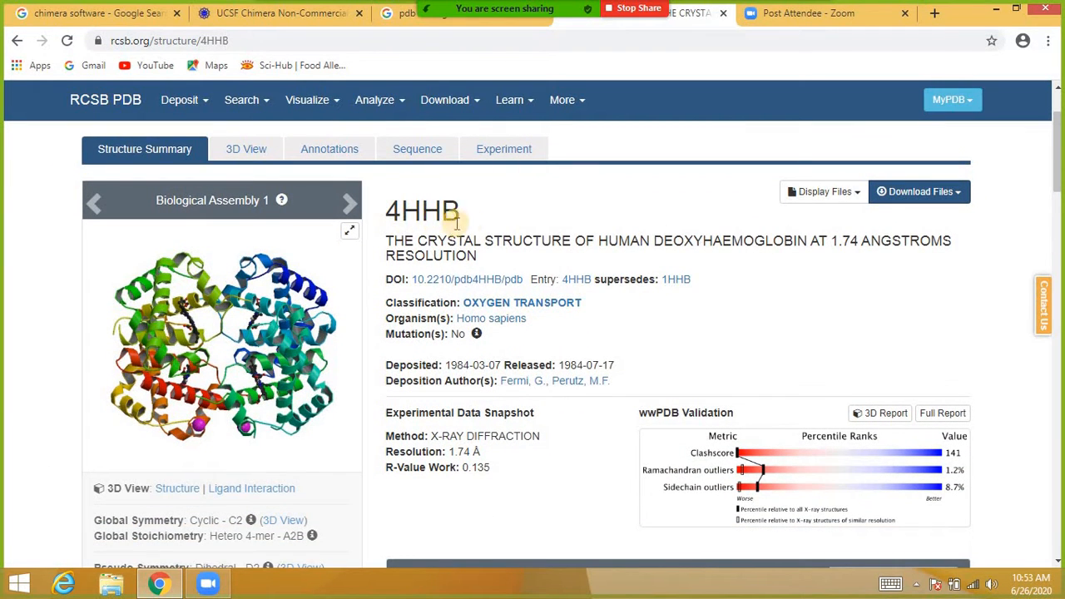
{"action": "left_click", "coordinate": [956, 193]}
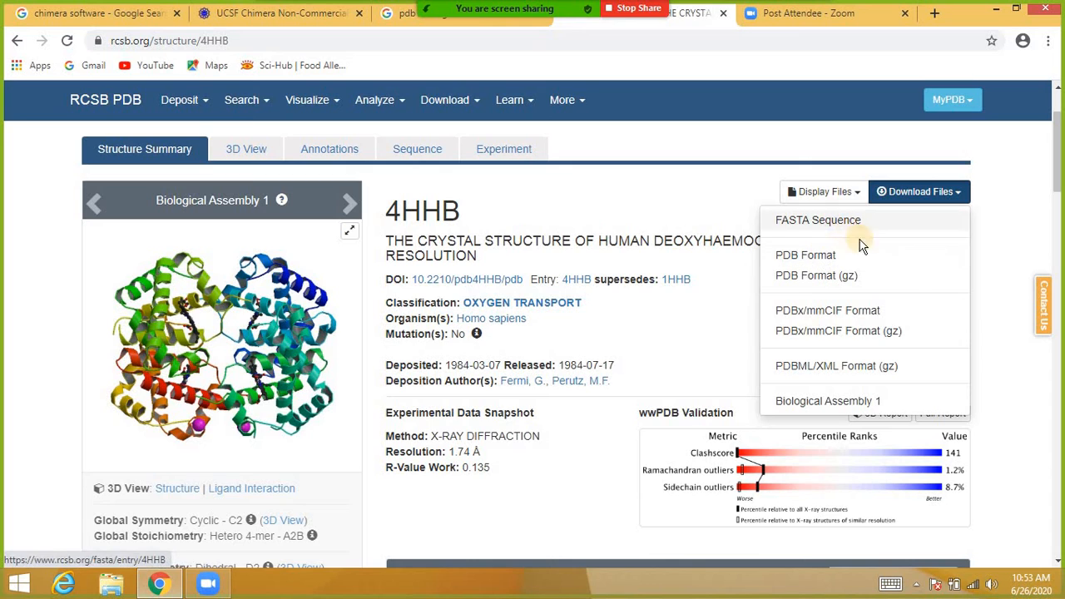
{"action": "left_click", "coordinate": [806, 256]}
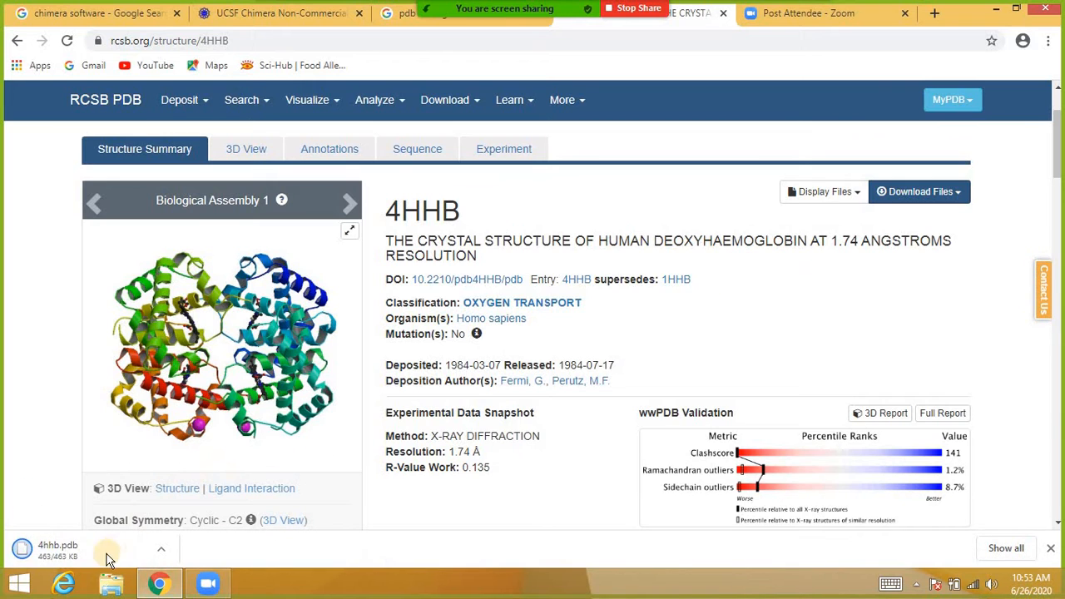
{"action": "left_click", "coordinate": [107, 558]}
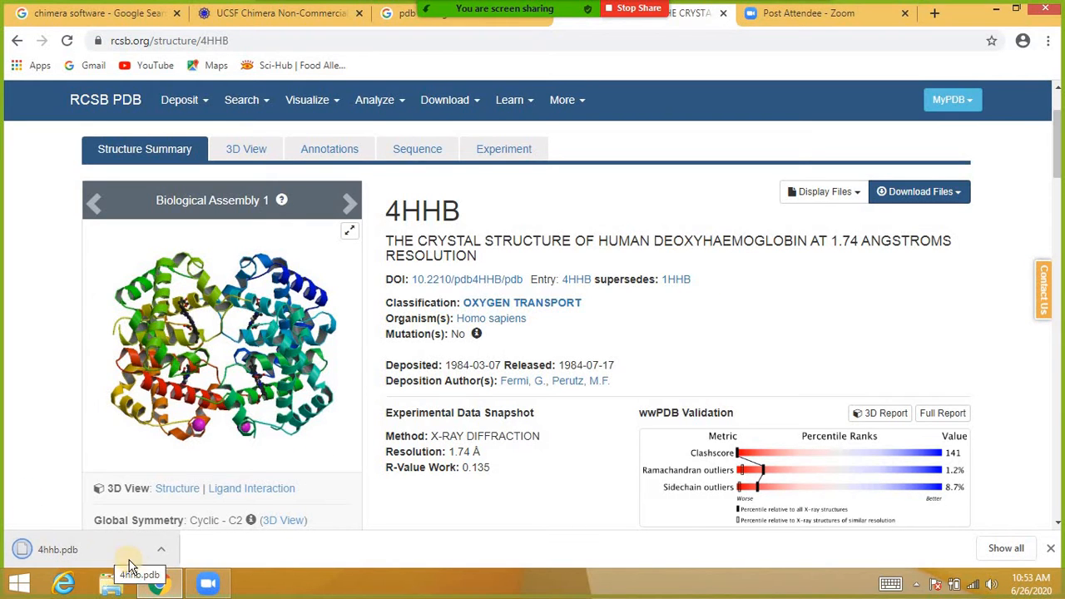
Step: Switch to the desktop, launch Chimera 1.14 and maximize its window
{"action": "left_click", "coordinate": [160, 587]}
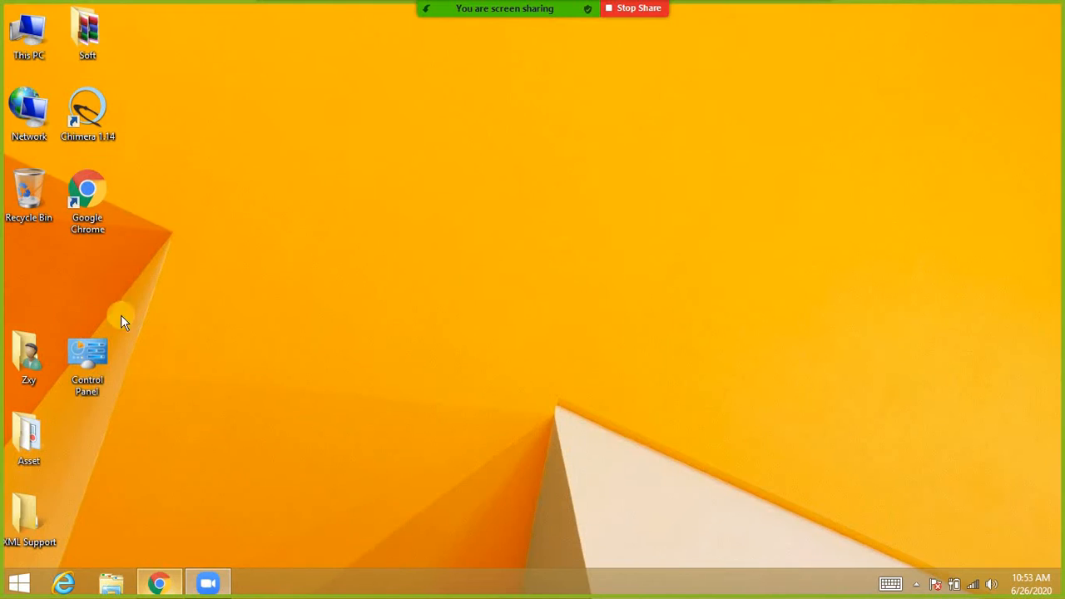
{"action": "double_click", "coordinate": [86, 115]}
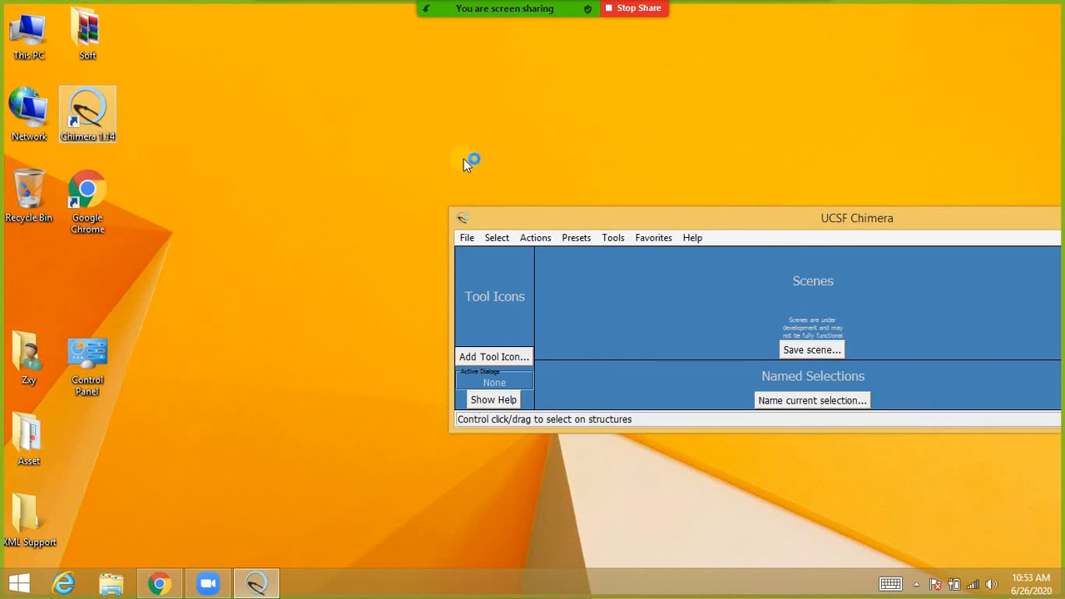
{"action": "double_click", "coordinate": [652, 218]}
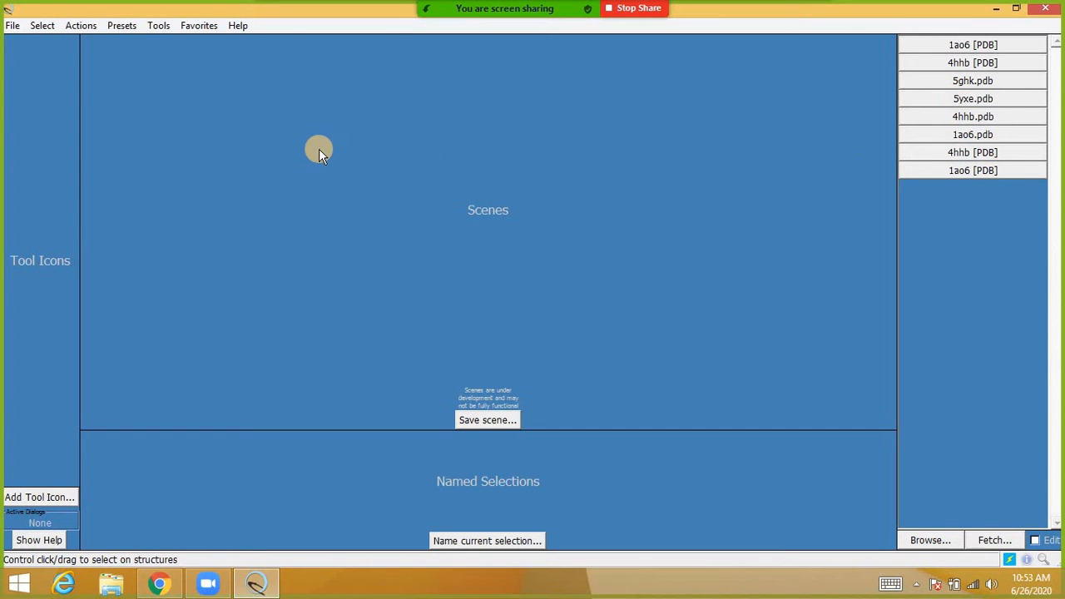
{"action": "left_click", "coordinate": [14, 29]}
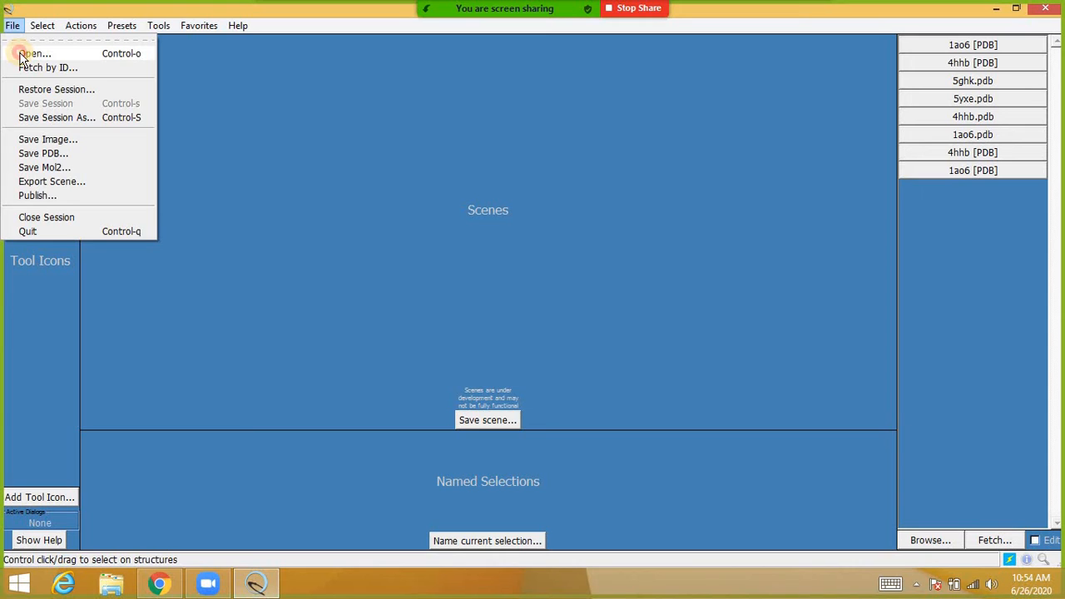
{"action": "left_click", "coordinate": [22, 55]}
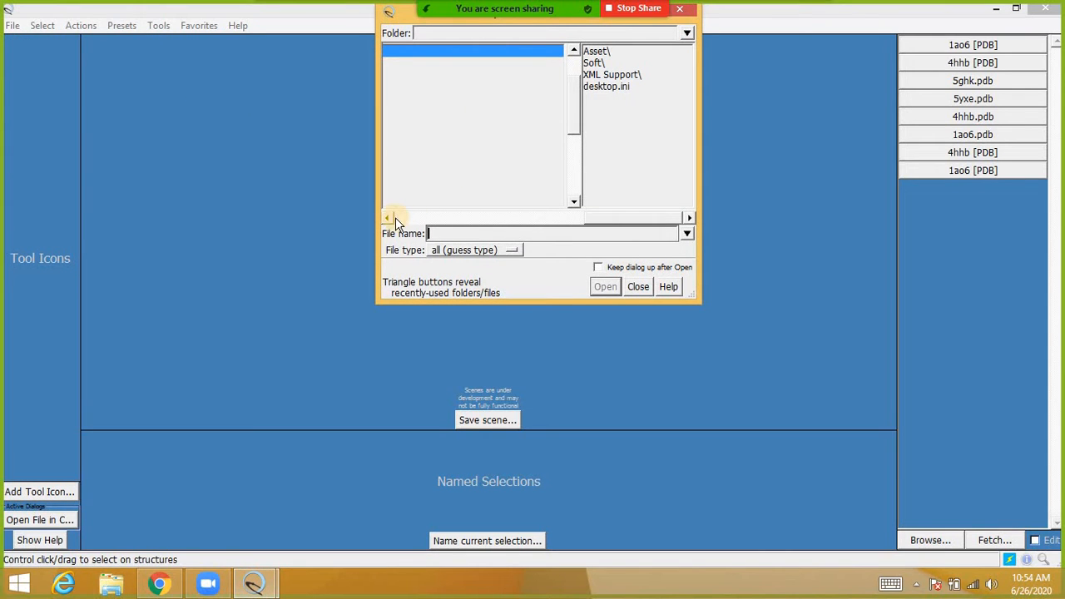
{"action": "left_click_drag", "start_coordinate": [389, 218], "coordinate": [390, 219]}
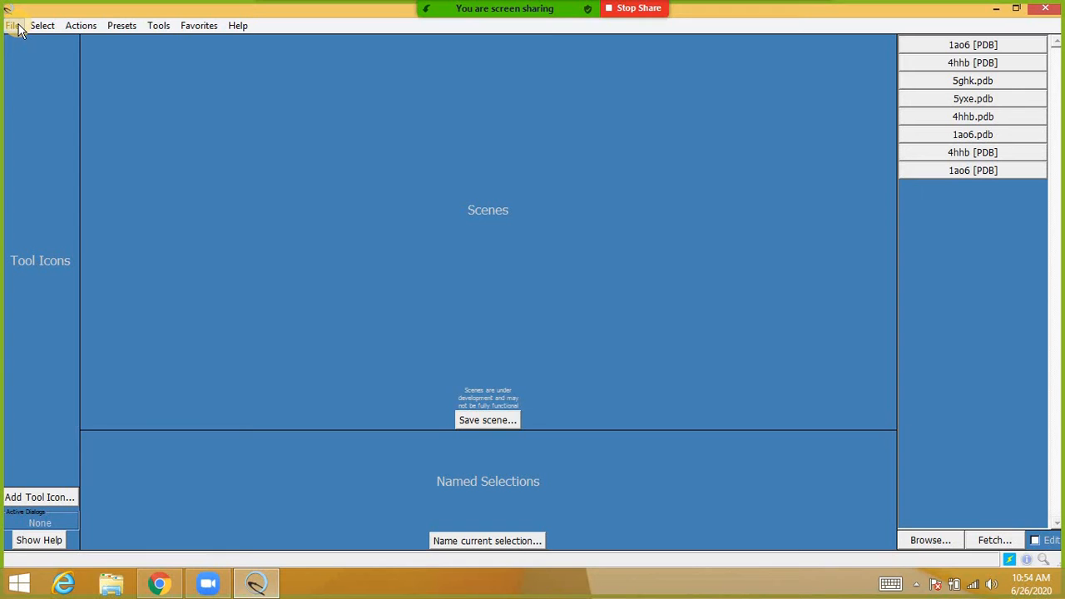
Step: Fetch the structure with ID 4hhb from the PDB database
{"action": "left_click", "coordinate": [14, 26]}
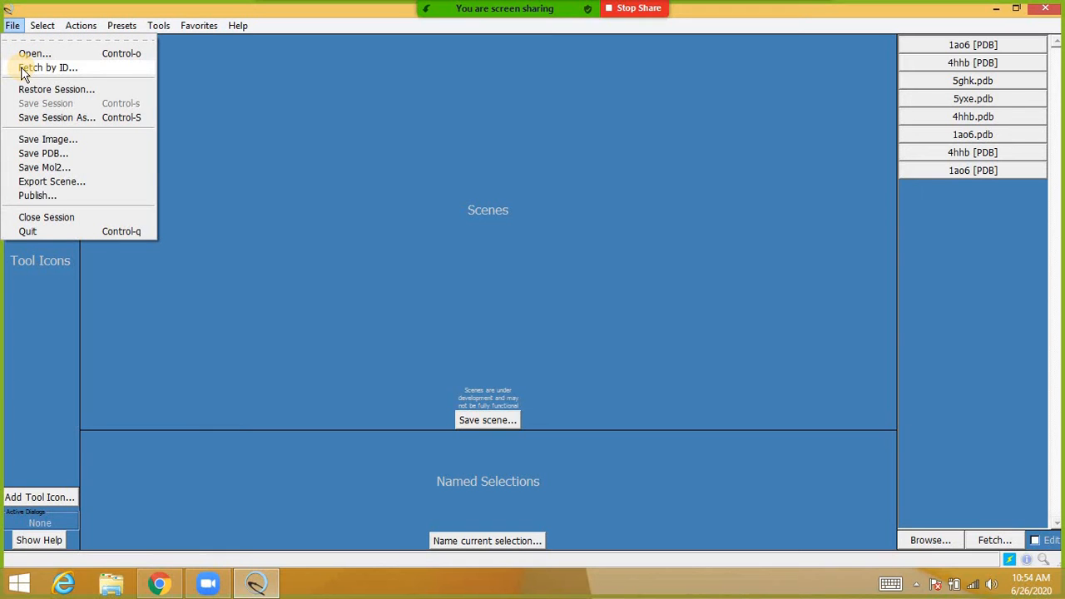
{"action": "left_click", "coordinate": [22, 70]}
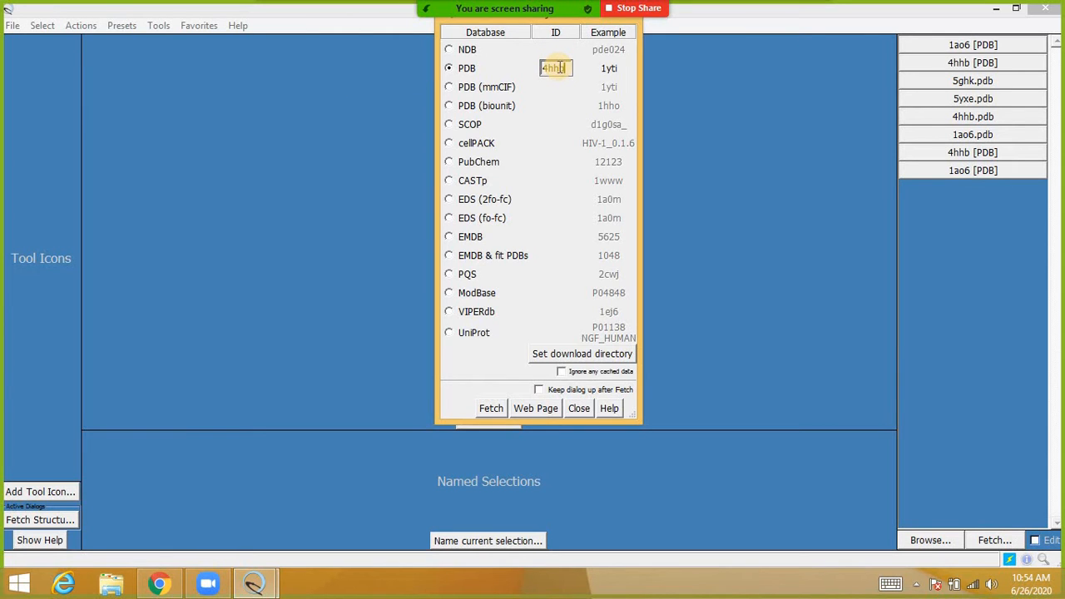
{"action": "key", "text": "Return"}
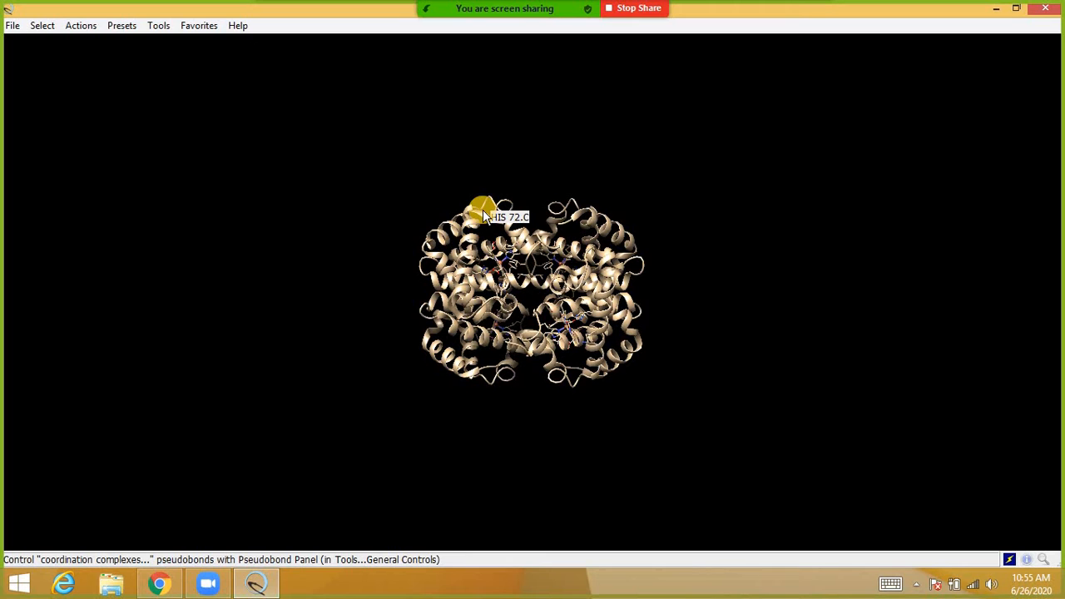
Step: Detach the selection commands and the list of chains as separate floating windows beside the model
{"action": "scroll", "coordinate": [482, 210], "scroll_direction": "down", "scroll_amount": 4}
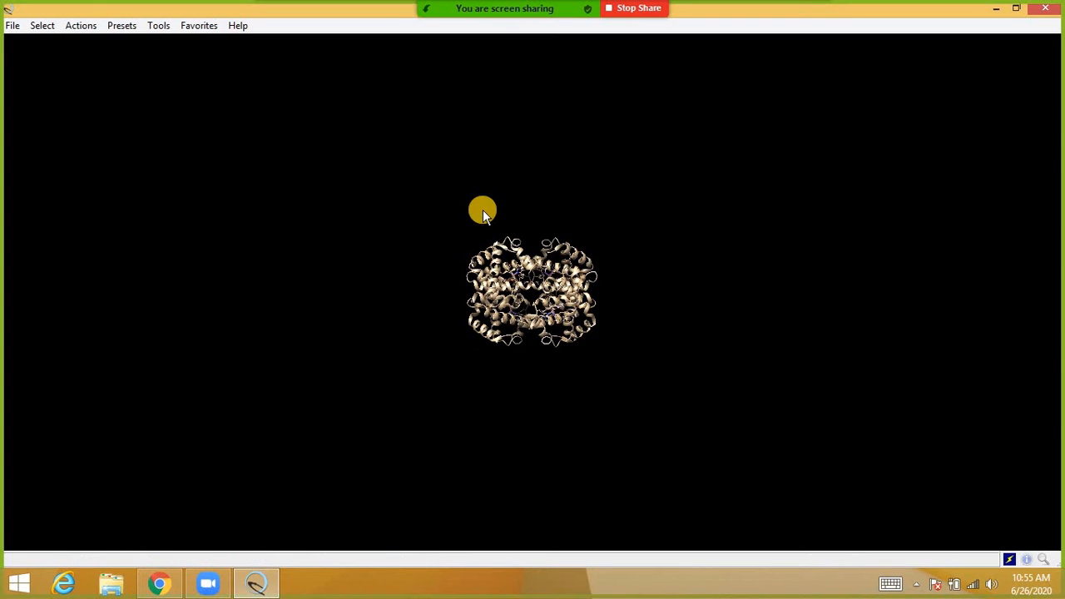
{"action": "scroll", "coordinate": [483, 210], "scroll_direction": "up", "scroll_amount": 8}
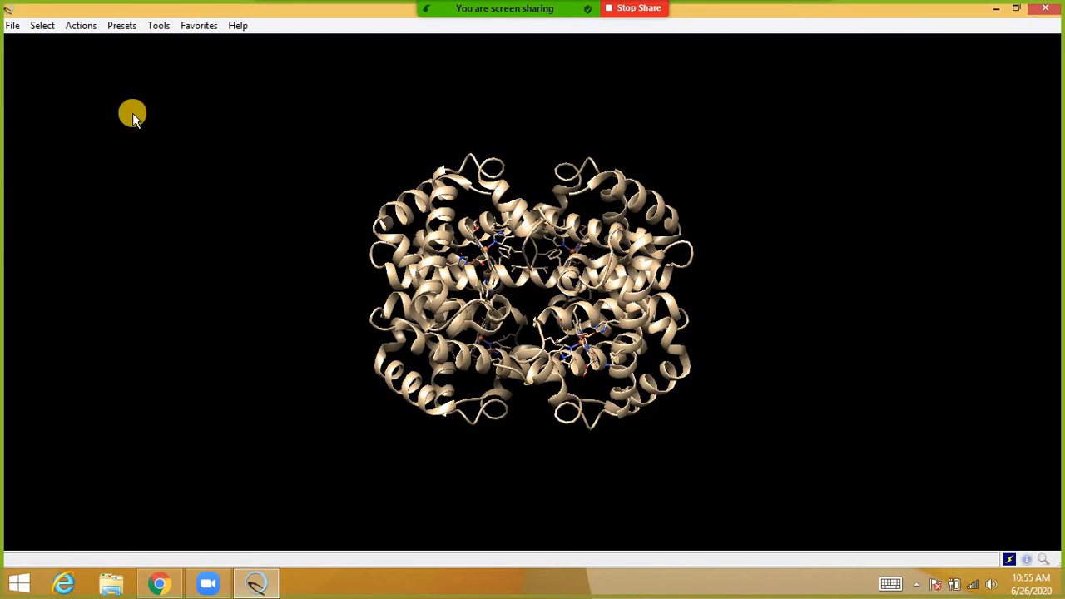
{"action": "left_click", "coordinate": [12, 27]}
{"action": "mouse_move", "coordinate": [34, 31]}
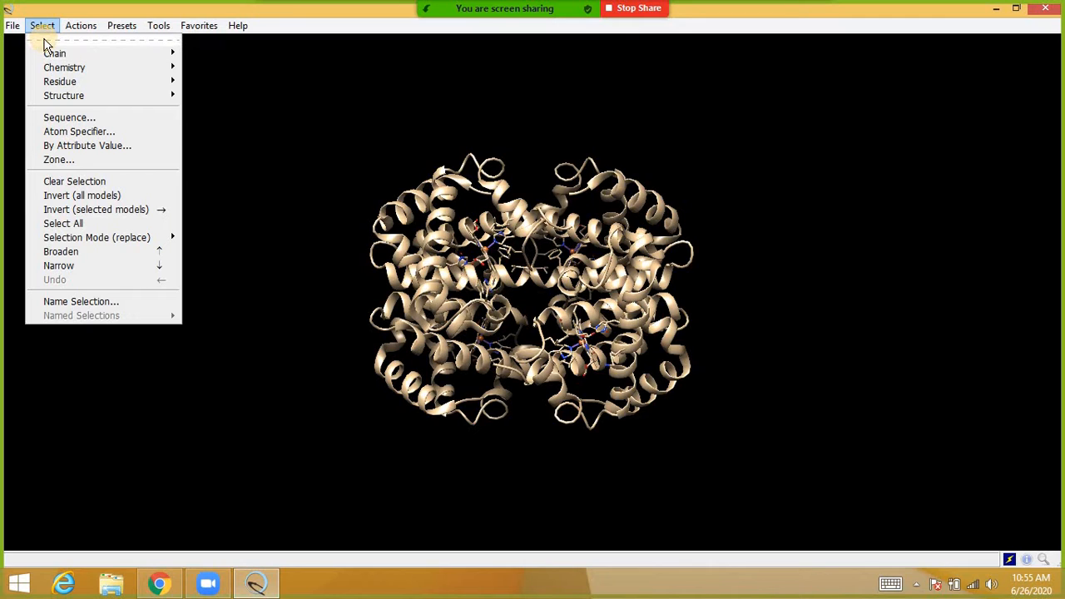
{"action": "left_click", "coordinate": [46, 40]}
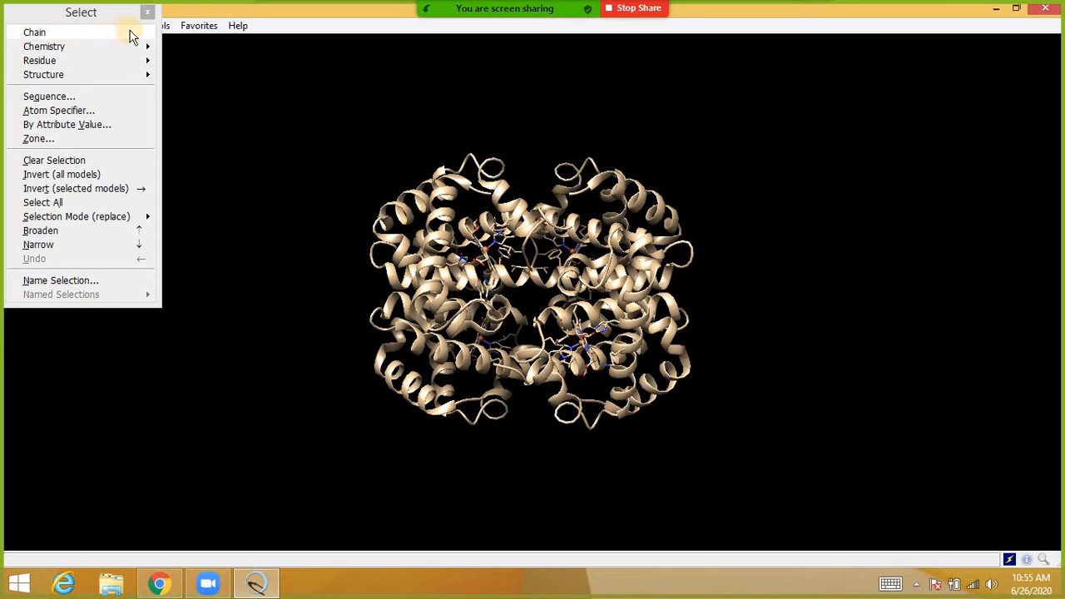
{"action": "mouse_move", "coordinate": [141, 34]}
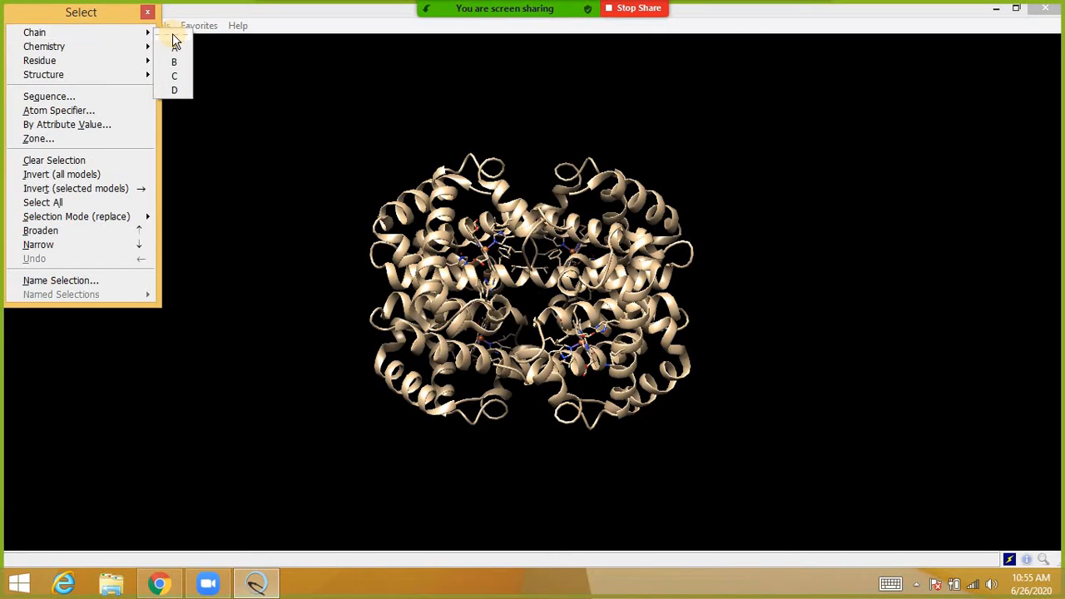
{"action": "left_click", "coordinate": [177, 39]}
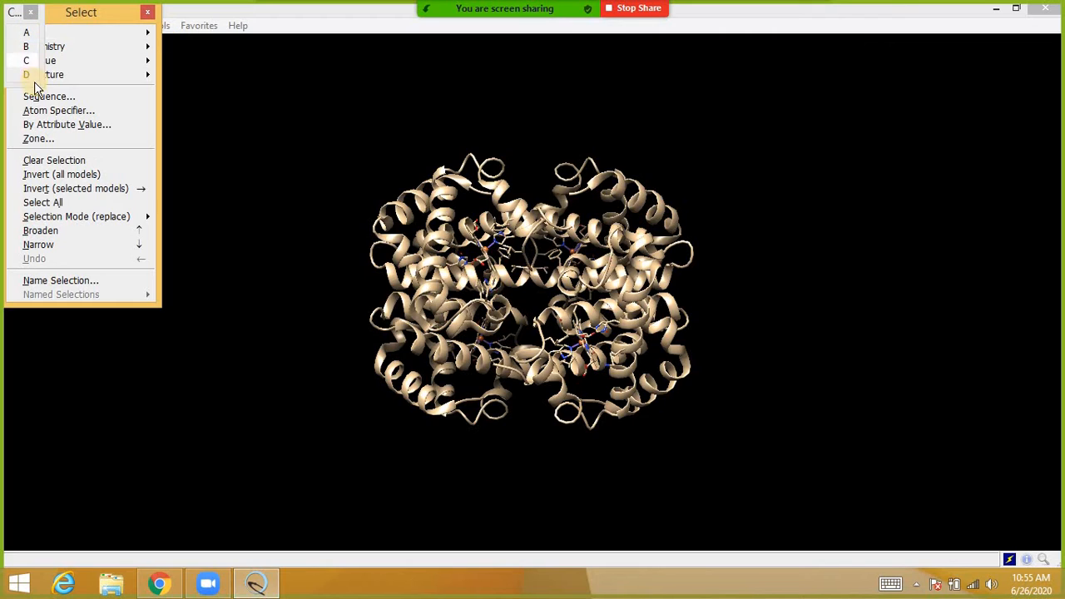
Step: Select chains A, B, C and D of the hemoglobin model one after another
{"action": "left_click", "coordinate": [27, 35]}
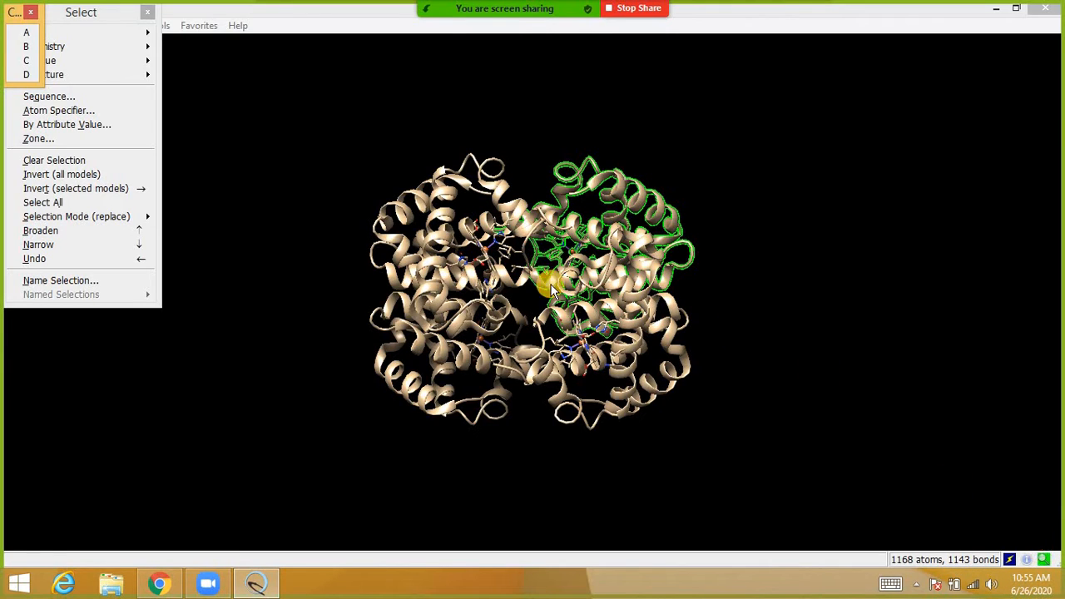
{"action": "left_click", "coordinate": [25, 48]}
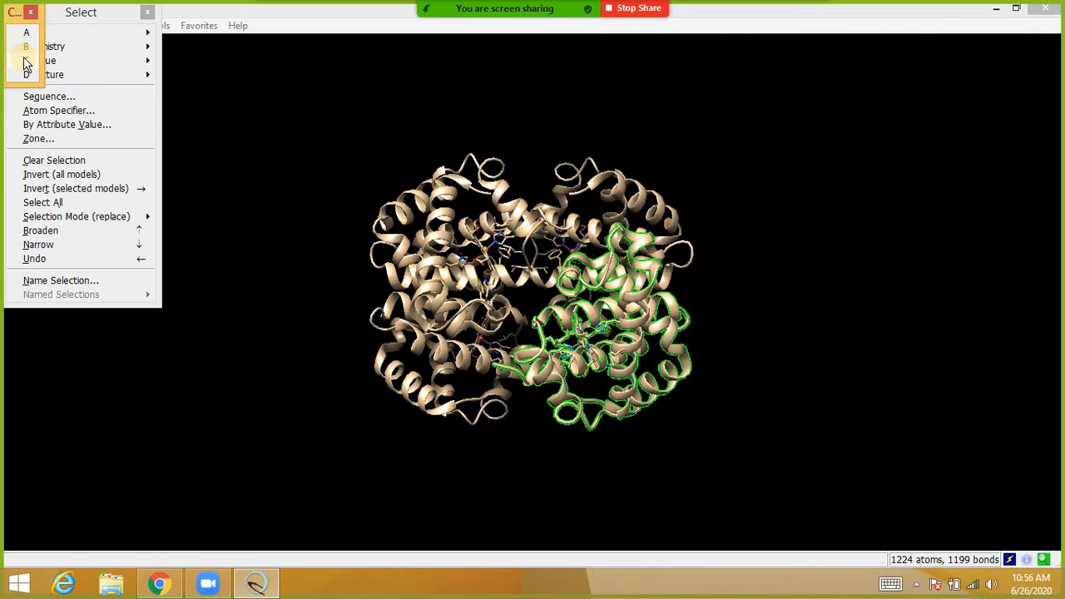
{"action": "left_click", "coordinate": [26, 62]}
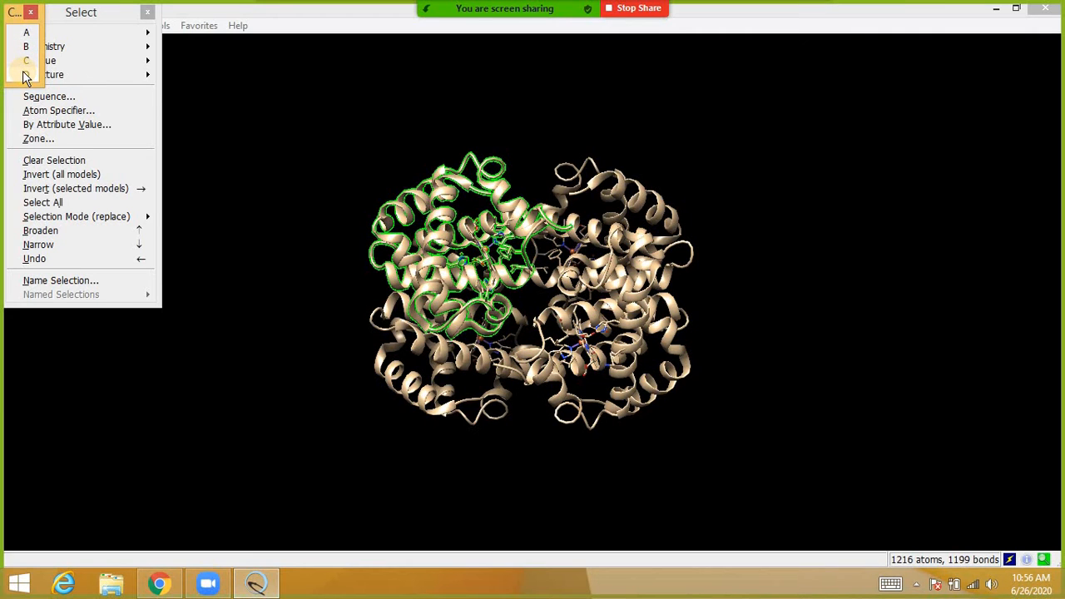
{"action": "left_click", "coordinate": [23, 73]}
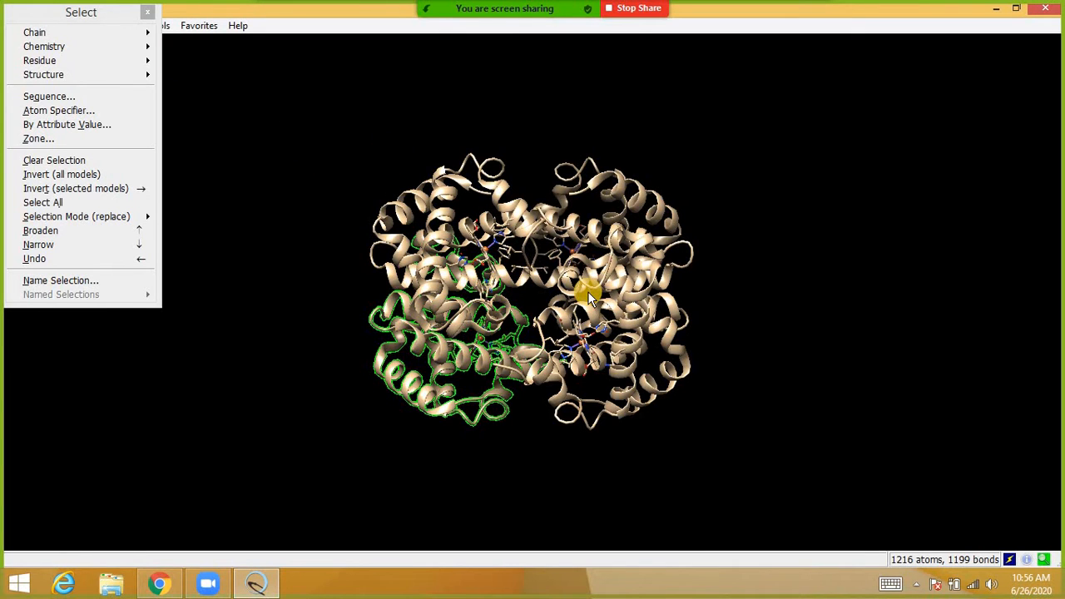
Step: Select chain A of the hemoglobin model and close the floating selection window
{"action": "scroll", "coordinate": [588, 291], "scroll_direction": "down", "scroll_amount": 5}
{"action": "scroll", "coordinate": [588, 296], "scroll_direction": "up", "scroll_amount": 5}
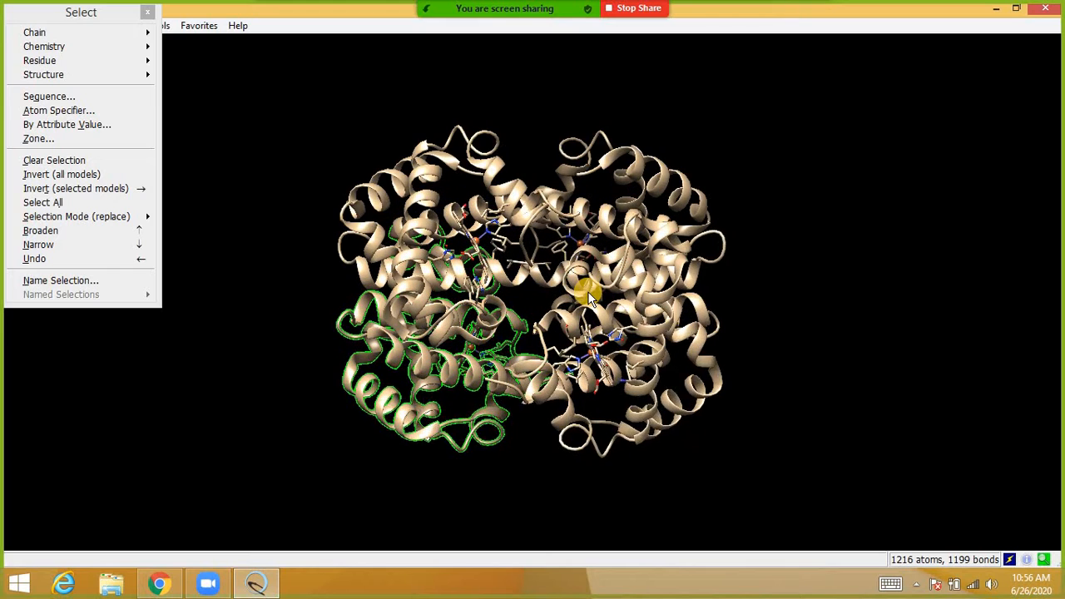
{"action": "left_click", "coordinate": [115, 35]}
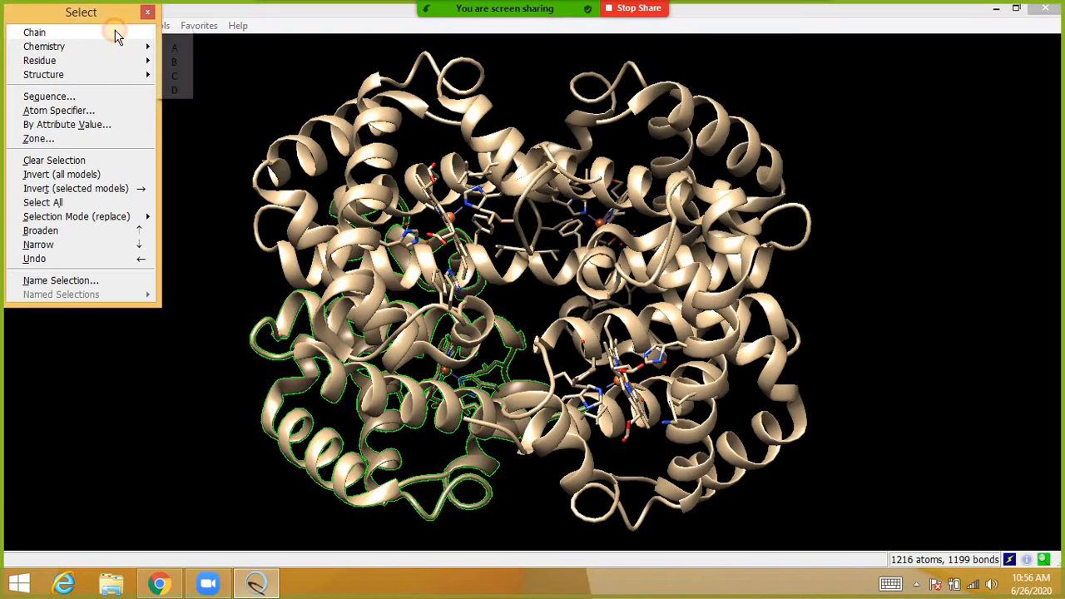
{"action": "left_click", "coordinate": [172, 49]}
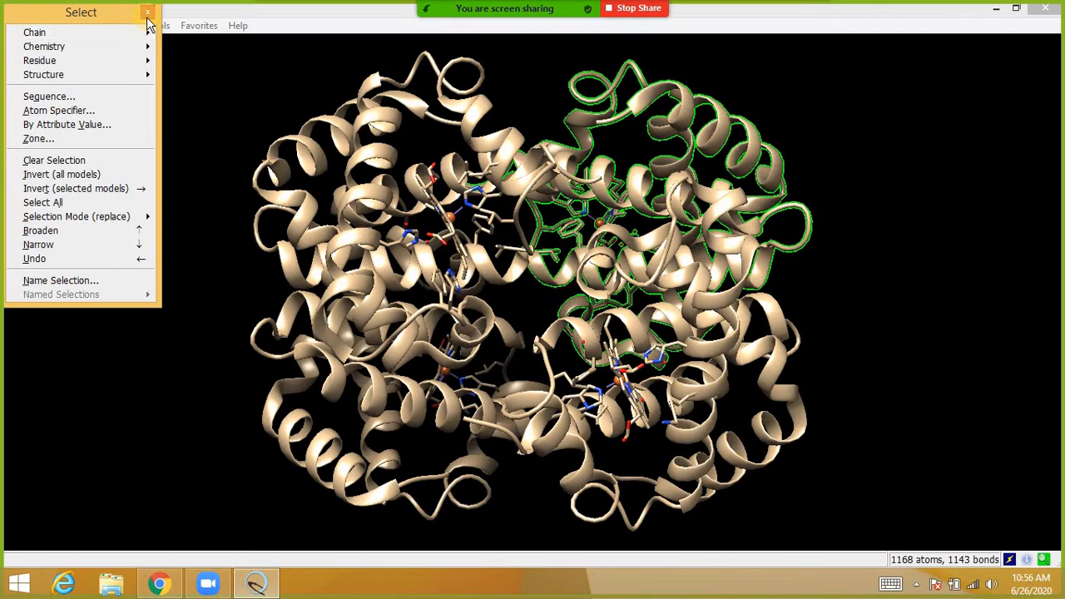
{"action": "left_click", "coordinate": [147, 16]}
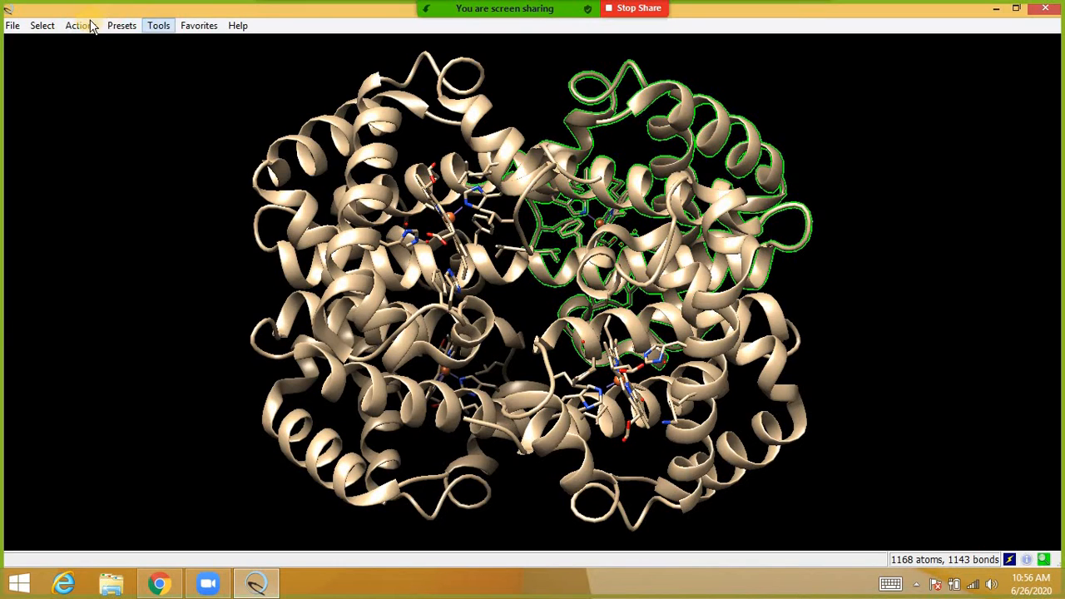
Step: Hide the ribbon of the selected chain A
{"action": "left_click", "coordinate": [82, 25]}
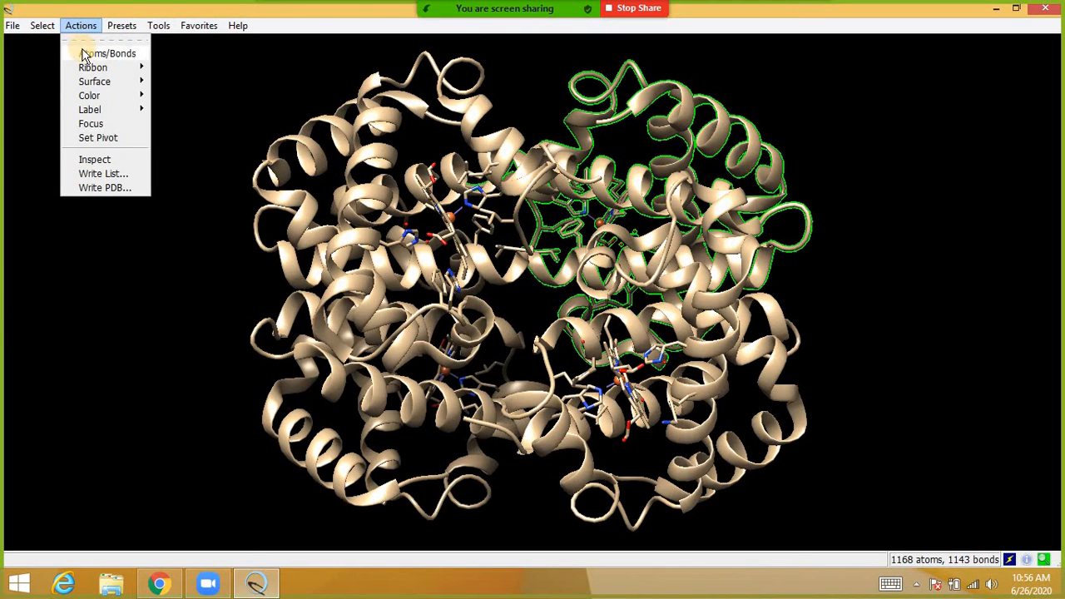
{"action": "mouse_move", "coordinate": [84, 55]}
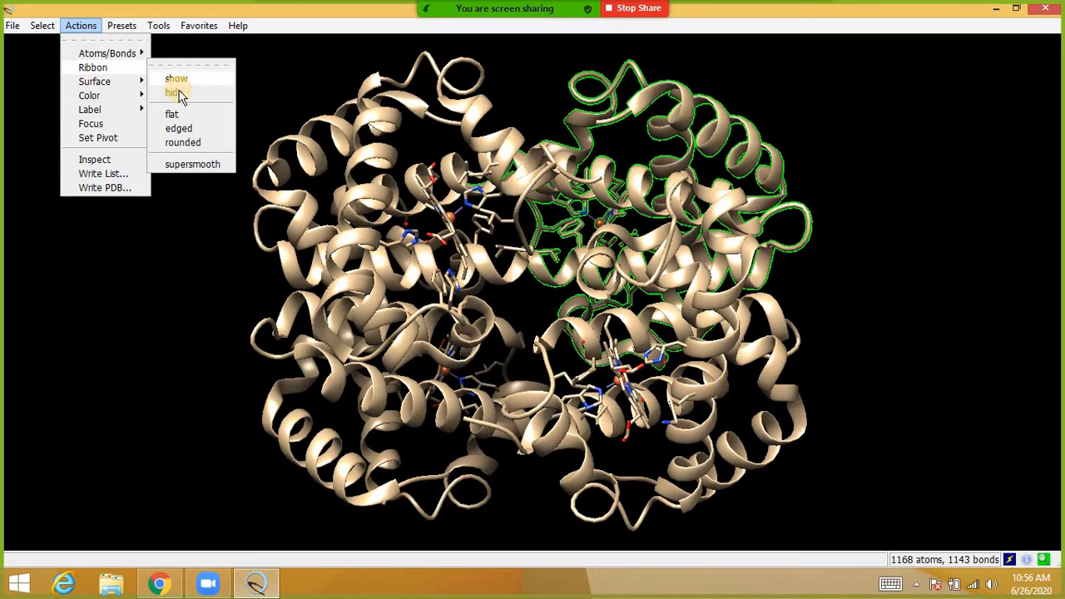
{"action": "left_click", "coordinate": [233, 91]}
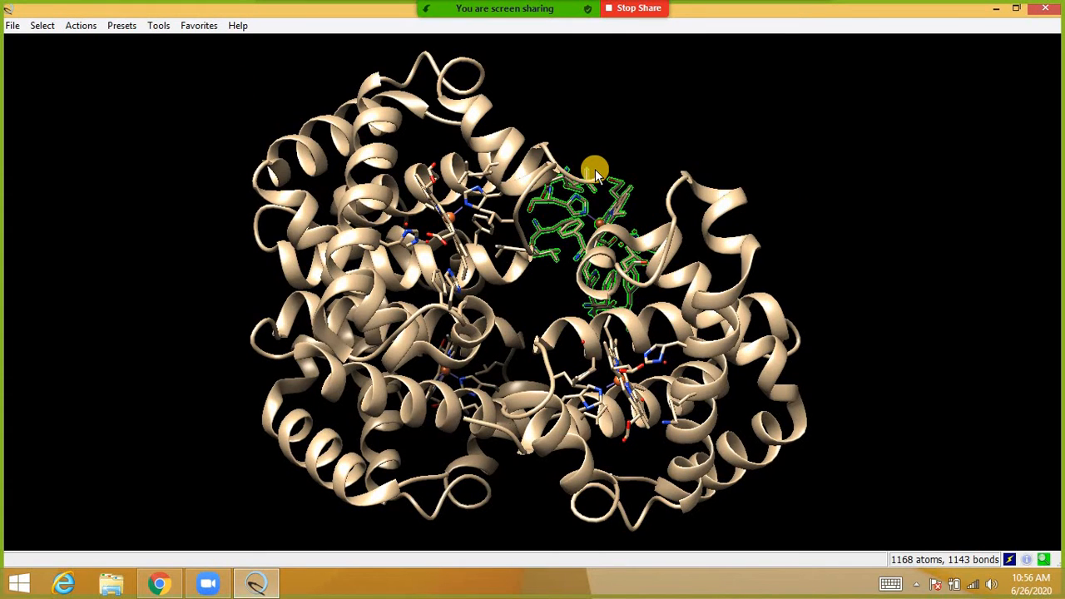
Step: Clear the selection and hide the ribbons of the whole model so only atoms and bonds are displayed
{"action": "scroll", "coordinate": [595, 169], "scroll_direction": "down", "scroll_amount": 5}
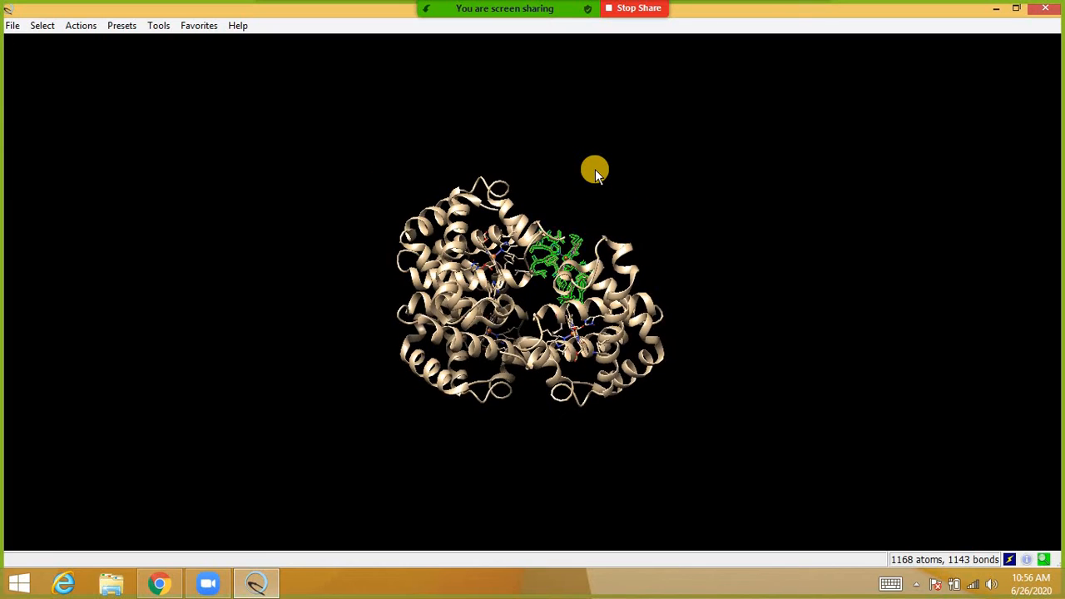
{"action": "scroll", "coordinate": [595, 169], "scroll_direction": "up", "scroll_amount": 4}
{"action": "scroll", "coordinate": [595, 169], "scroll_direction": "down", "scroll_amount": 3}
{"action": "left_click", "coordinate": [42, 25]}
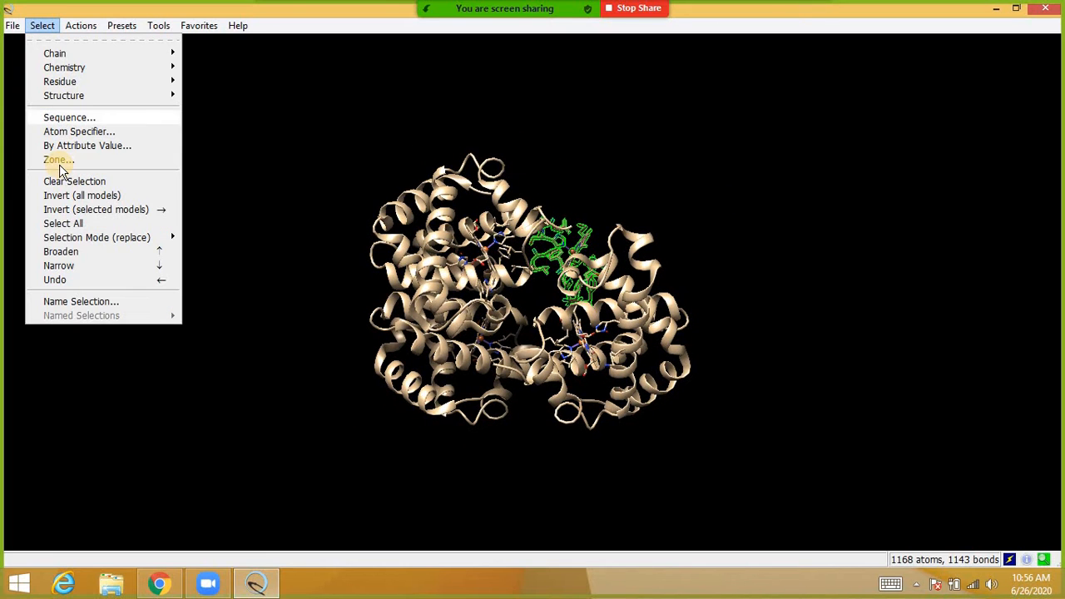
{"action": "left_click", "coordinate": [59, 180]}
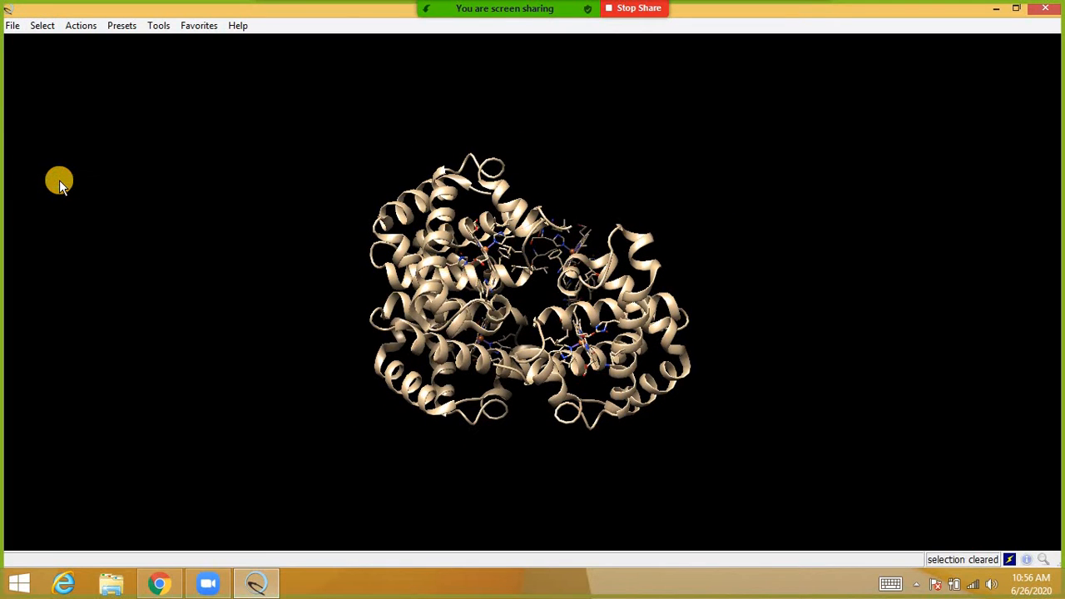
{"action": "left_click", "coordinate": [83, 26]}
{"action": "mouse_move", "coordinate": [96, 66]}
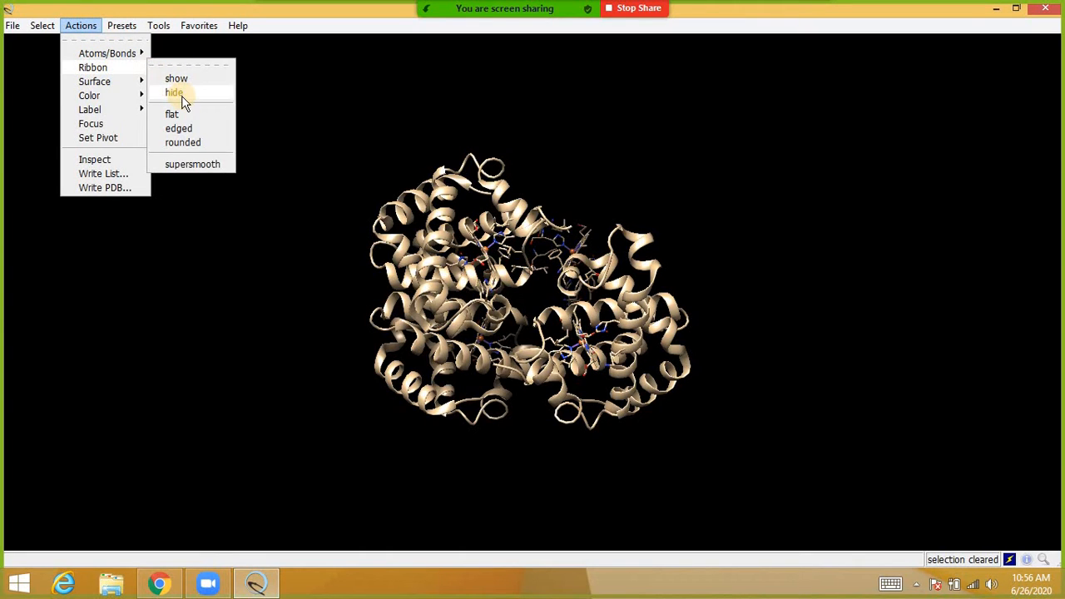
{"action": "left_click", "coordinate": [176, 96]}
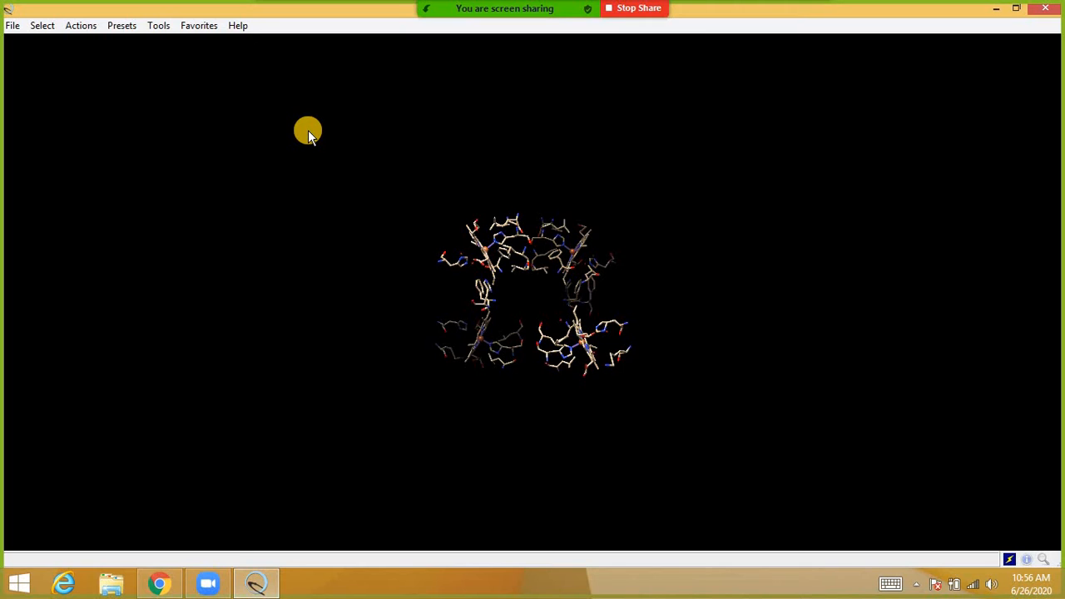
Step: Examine the heme groups and surrounding side chains up close, and review the chain, chemistry, residue and structure selection options
{"action": "scroll", "coordinate": [308, 131], "scroll_direction": "down", "scroll_amount": 4}
{"action": "scroll", "coordinate": [308, 131], "scroll_direction": "up", "scroll_amount": 2}
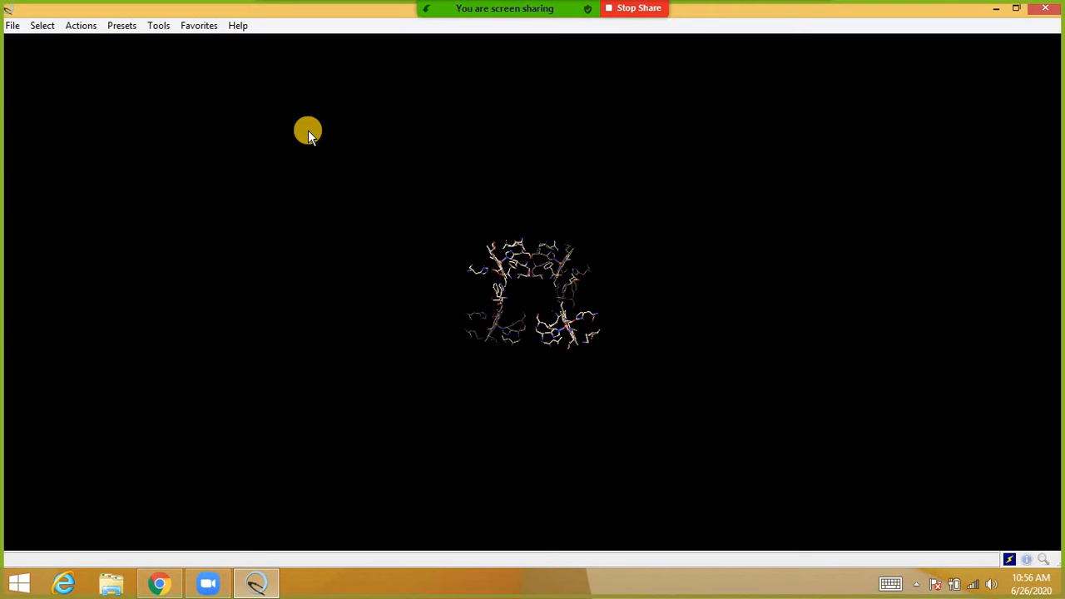
{"action": "scroll", "coordinate": [308, 130], "scroll_direction": "up", "scroll_amount": 2}
{"action": "scroll", "coordinate": [308, 130], "scroll_direction": "up", "scroll_amount": 5}
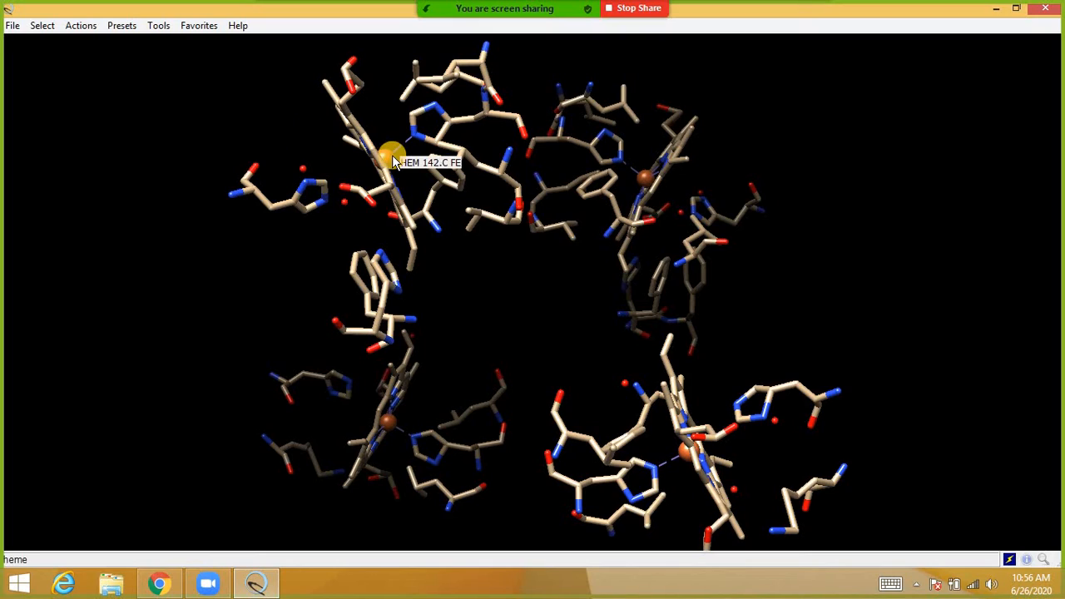
{"action": "mouse_move", "coordinate": [668, 333]}
{"action": "left_mouse_down"}
{"action": "mouse_move", "coordinate": [768, 316]}
{"action": "mouse_move", "coordinate": [598, 454]}
{"action": "mouse_move", "coordinate": [523, 385]}
{"action": "mouse_move", "coordinate": [575, 231]}
{"action": "mouse_move", "coordinate": [571, 345]}
{"action": "mouse_move", "coordinate": [720, 388]}
{"action": "mouse_move", "coordinate": [783, 364]}
{"action": "mouse_move", "coordinate": [682, 380]}
{"action": "mouse_move", "coordinate": [671, 330]}
{"action": "left_mouse_up"}
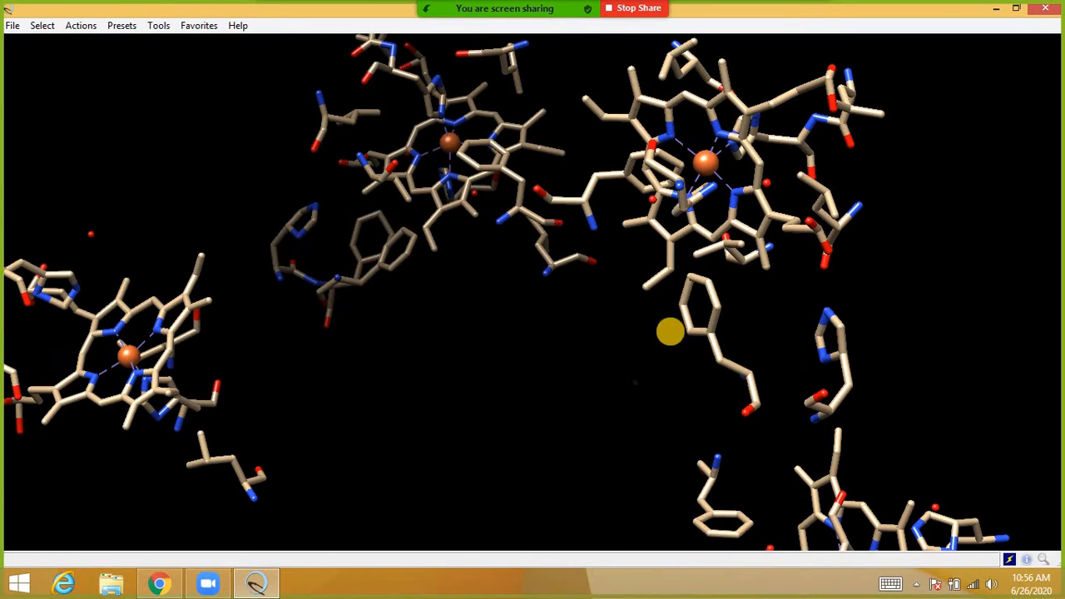
{"action": "left_click", "coordinate": [46, 27]}
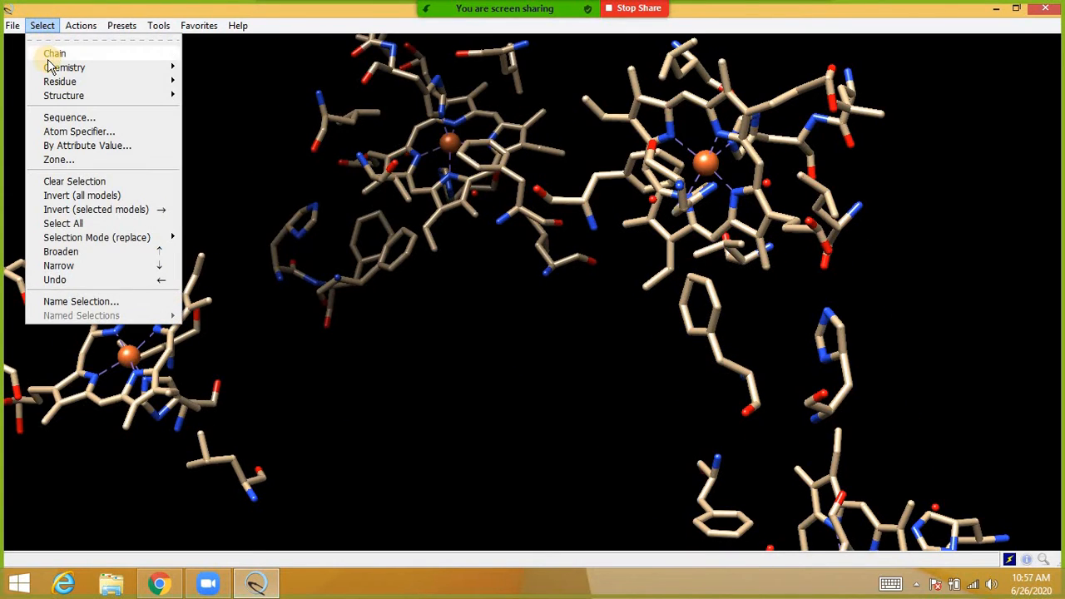
{"action": "mouse_move", "coordinate": [50, 57]}
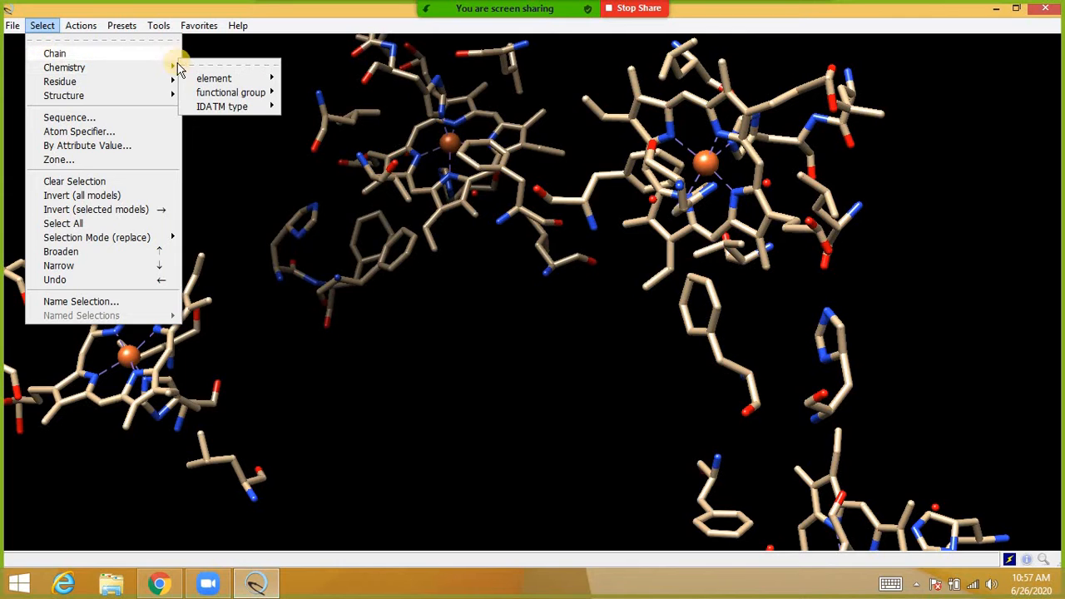
{"action": "mouse_move", "coordinate": [197, 81]}
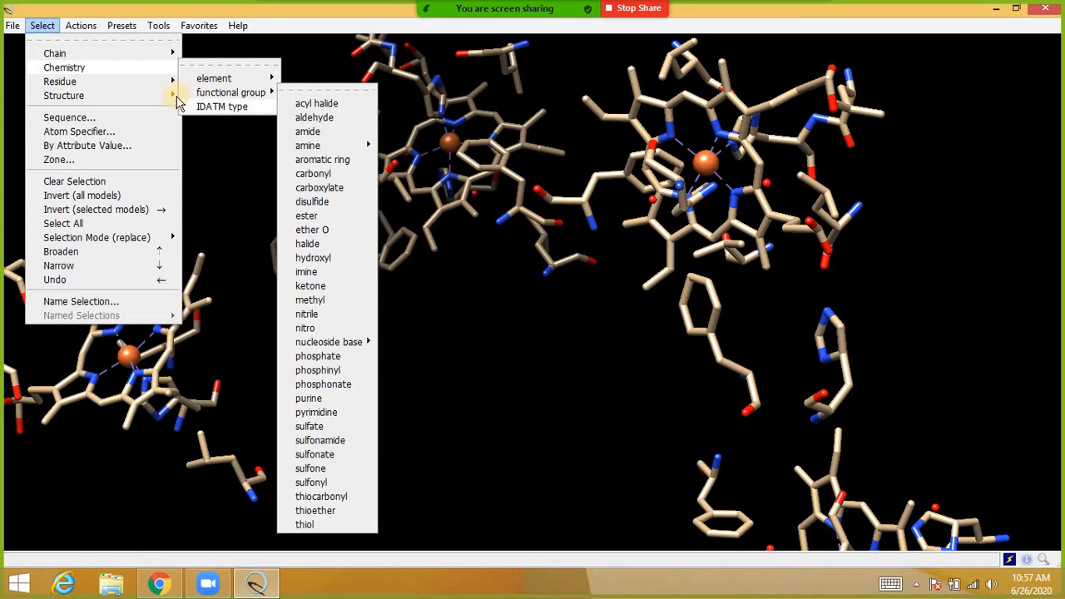
{"action": "mouse_move", "coordinate": [135, 81]}
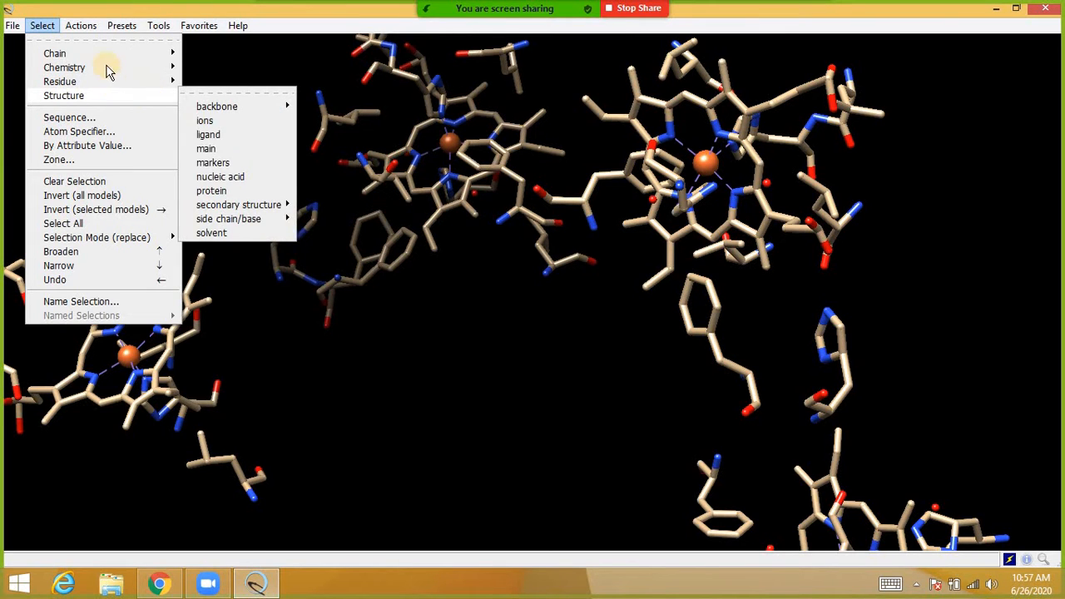
{"action": "mouse_move", "coordinate": [74, 30]}
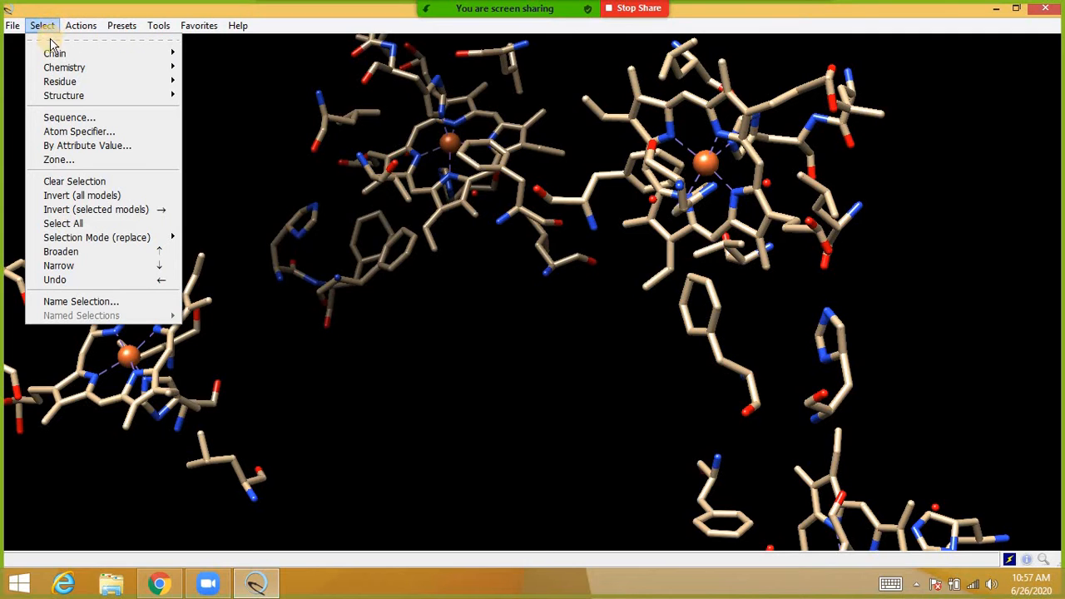
Step: Select chain A and hide its atoms and bonds
{"action": "mouse_move", "coordinate": [158, 55]}
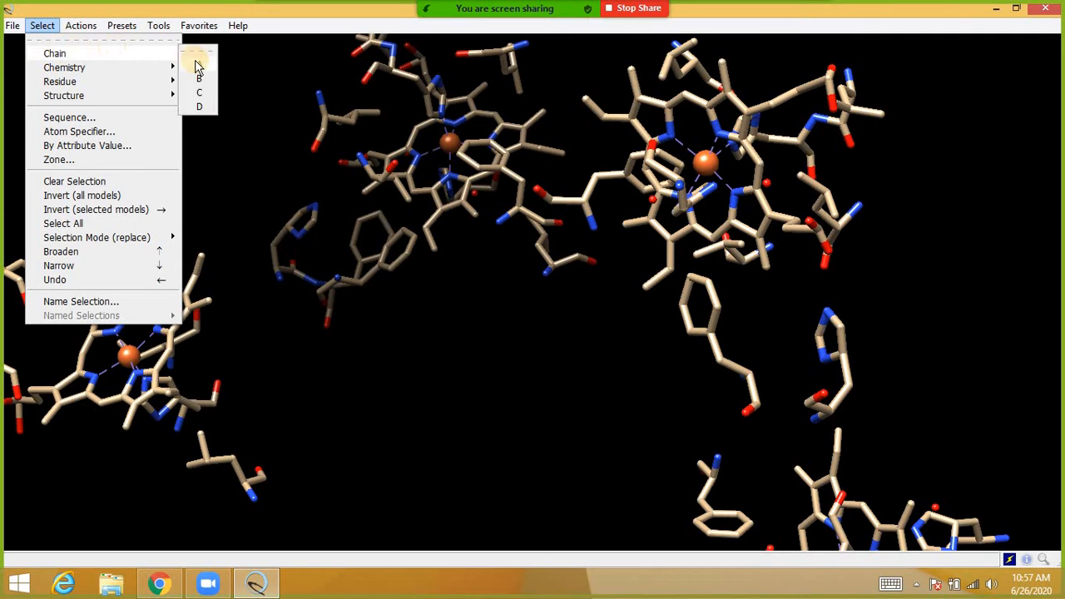
{"action": "left_click", "coordinate": [198, 65]}
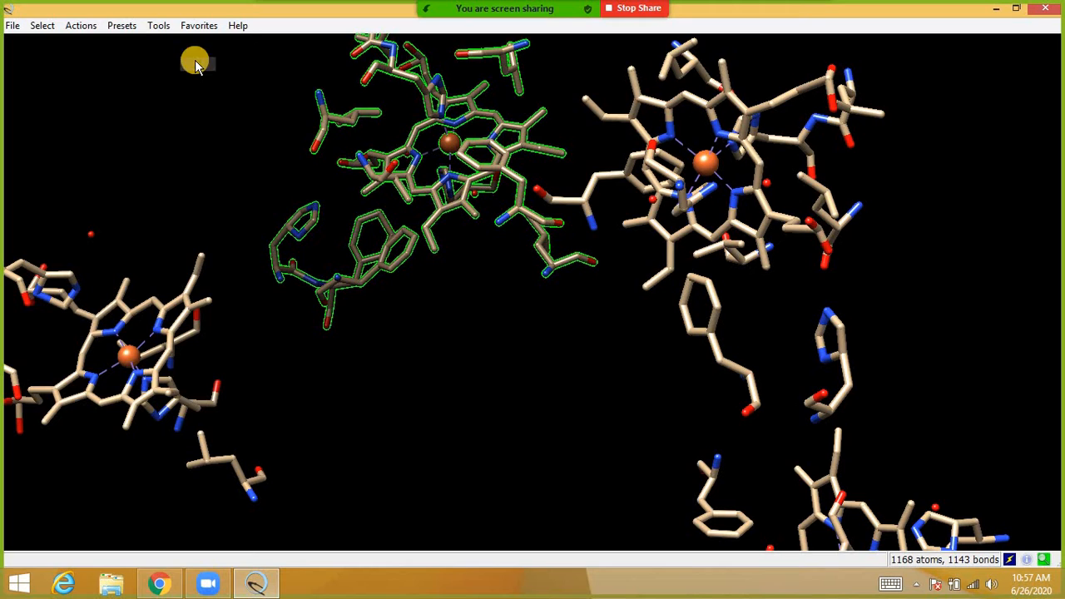
{"action": "left_click", "coordinate": [75, 25]}
{"action": "mouse_move", "coordinate": [93, 52]}
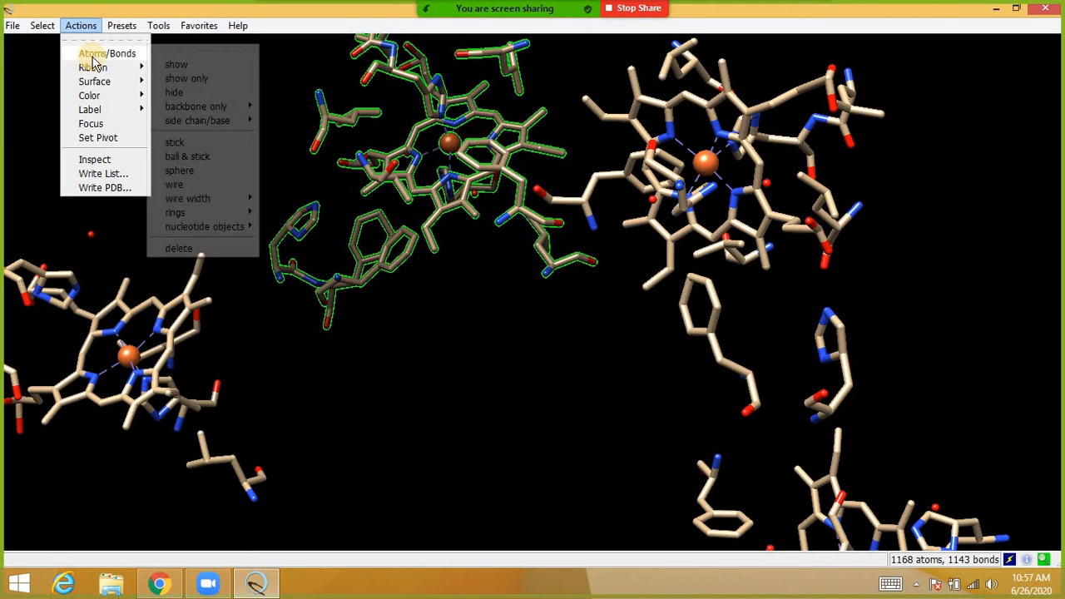
{"action": "left_click", "coordinate": [173, 93]}
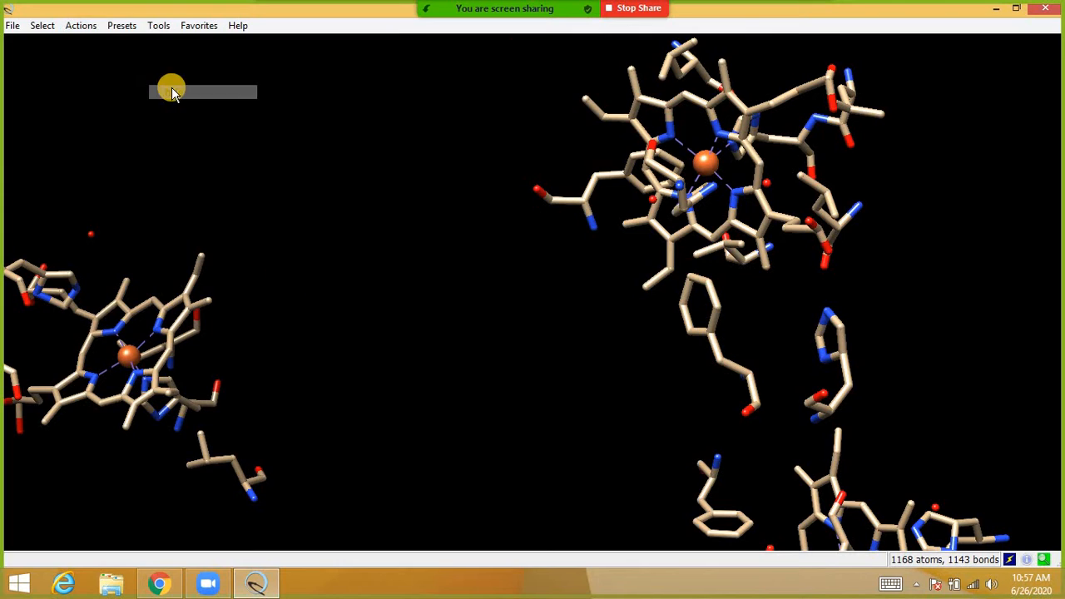
Step: Select chain B and hide its atoms and bonds
{"action": "left_click", "coordinate": [46, 30]}
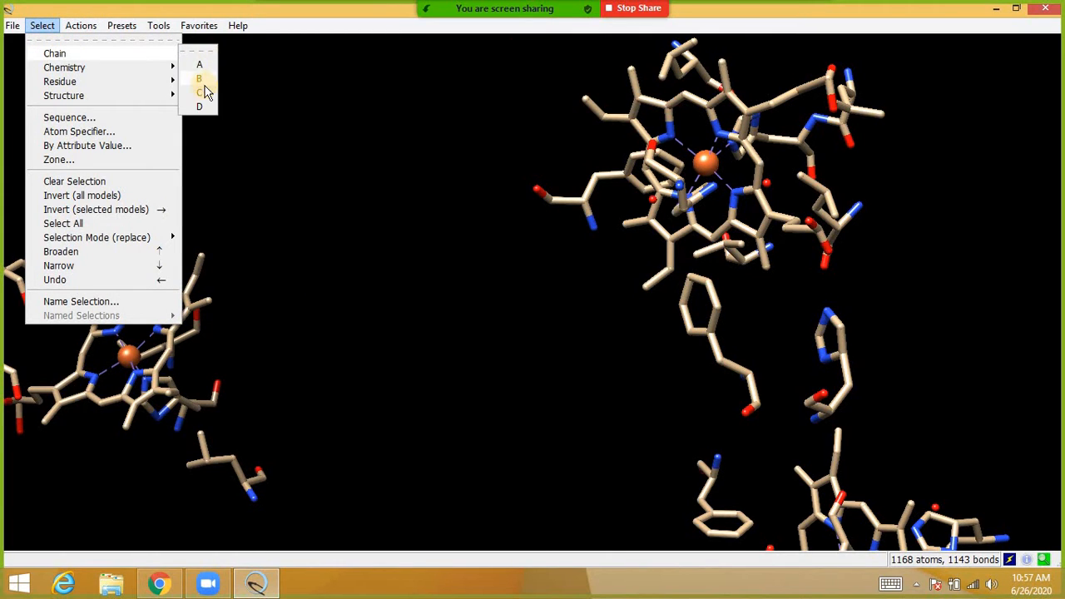
{"action": "left_click", "coordinate": [201, 78]}
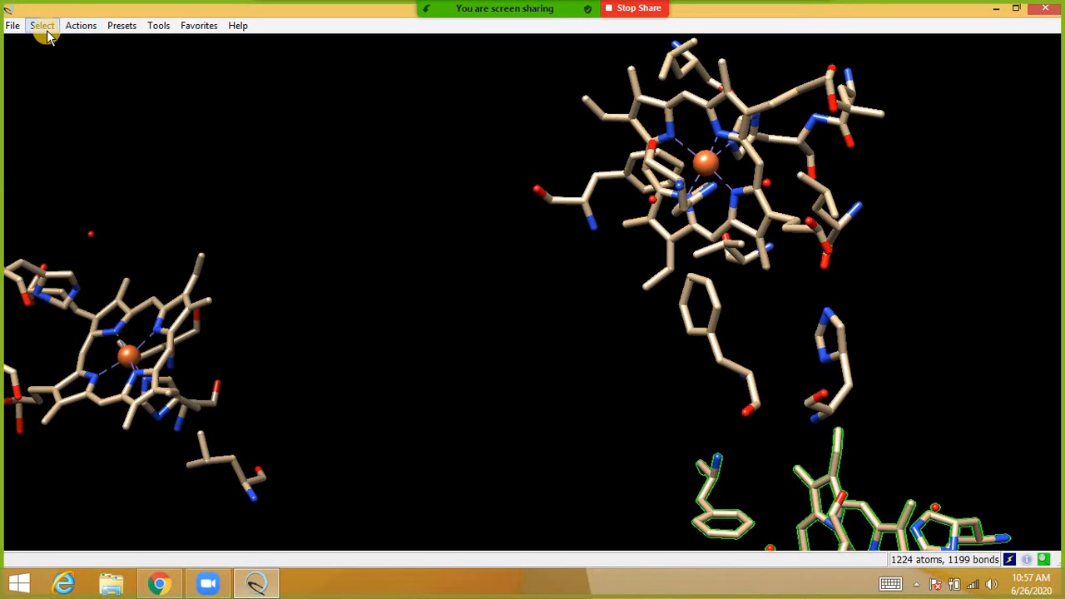
{"action": "left_click", "coordinate": [47, 33]}
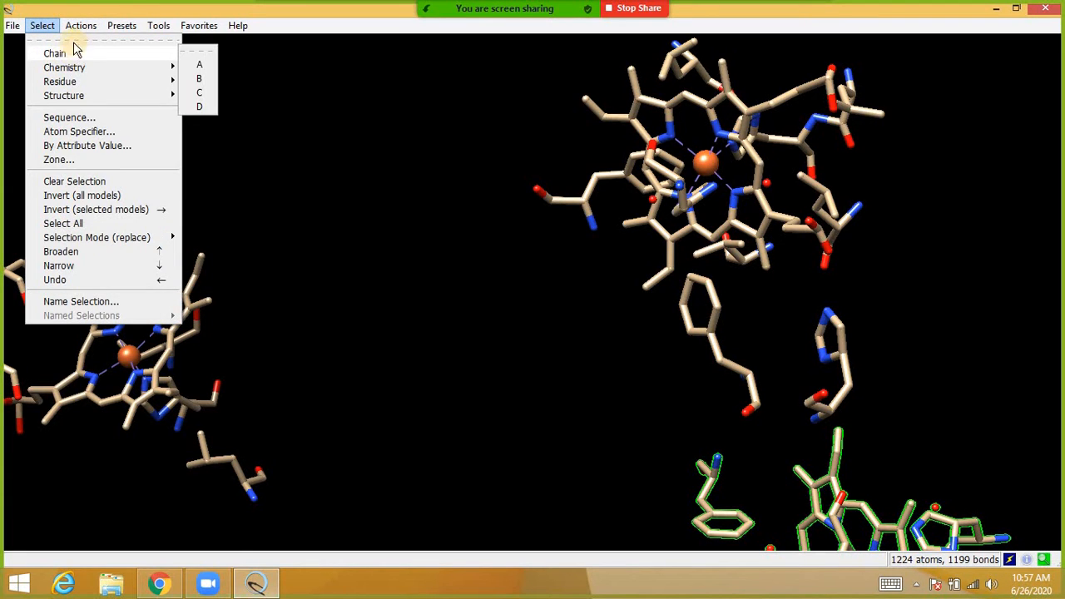
{"action": "left_click", "coordinate": [83, 28]}
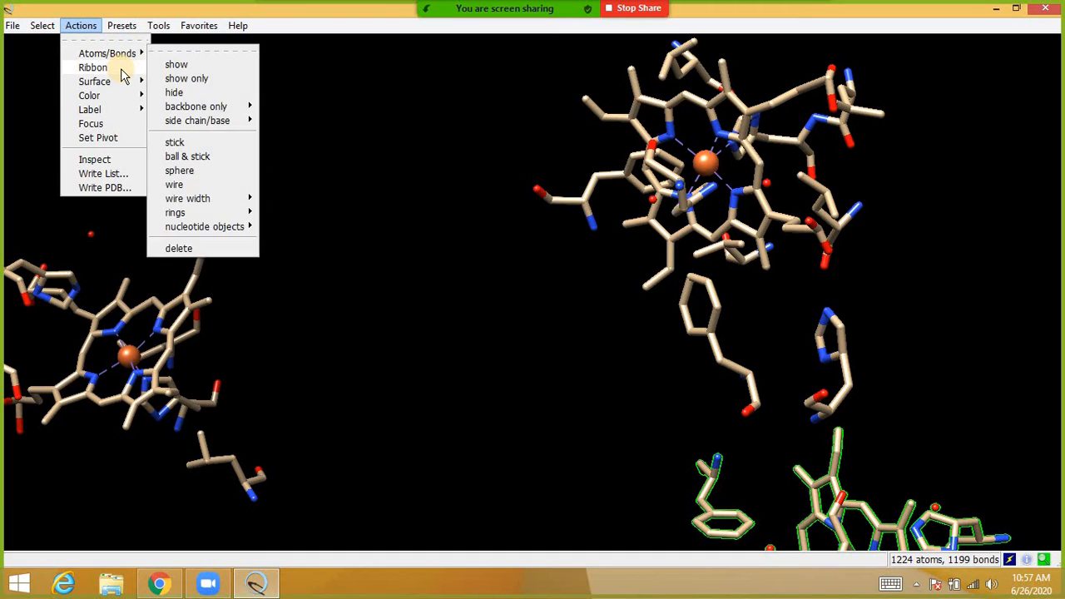
{"action": "left_click", "coordinate": [190, 98]}
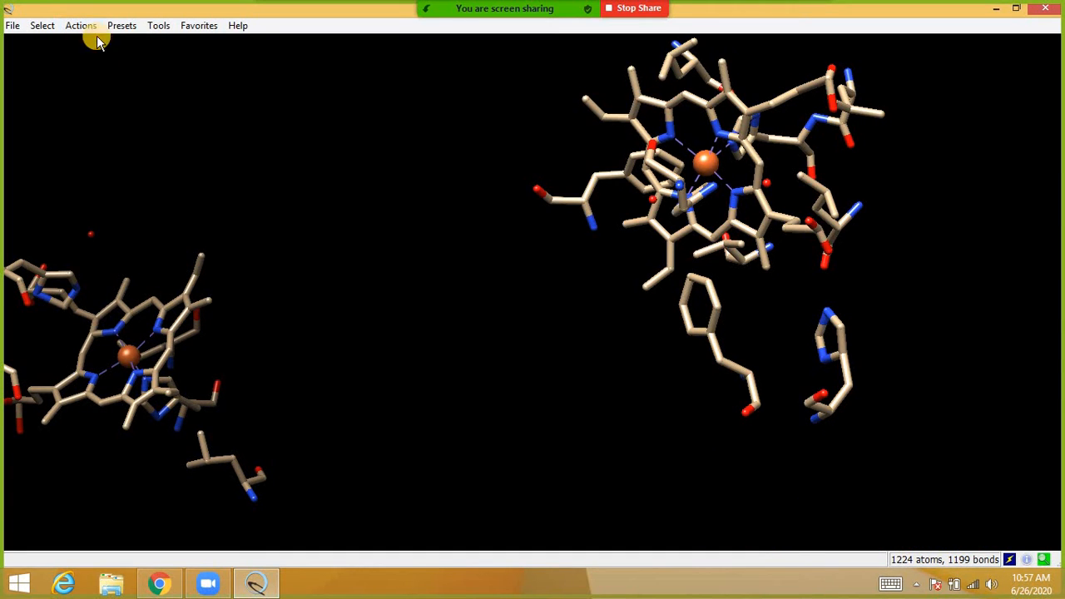
Step: Select chain C and hide its atoms and bonds
{"action": "left_click", "coordinate": [42, 26]}
{"action": "mouse_move", "coordinate": [118, 53]}
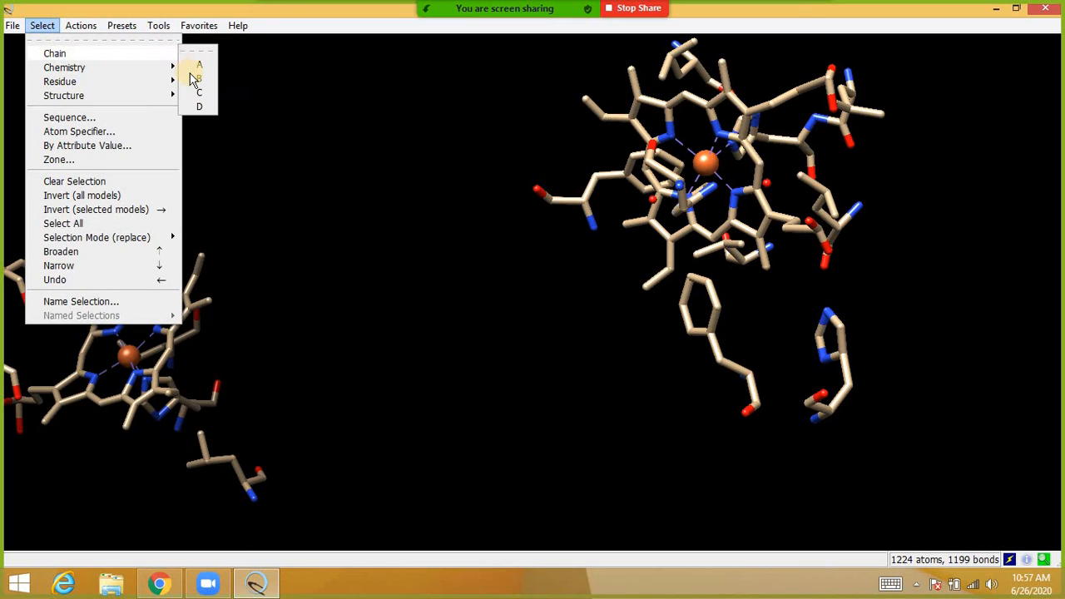
{"action": "left_click", "coordinate": [198, 96]}
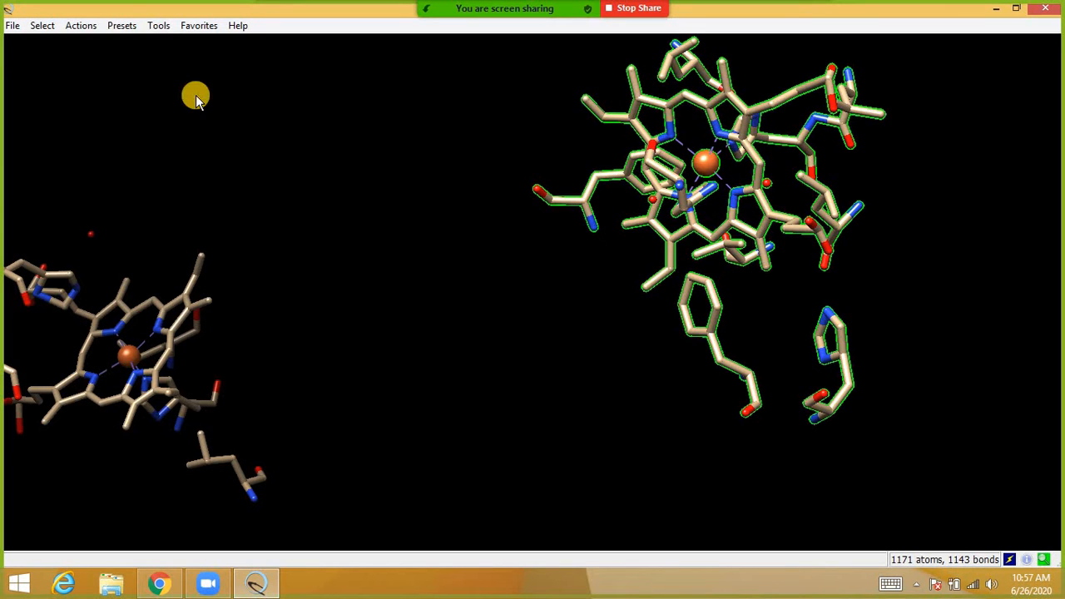
{"action": "left_click", "coordinate": [81, 26]}
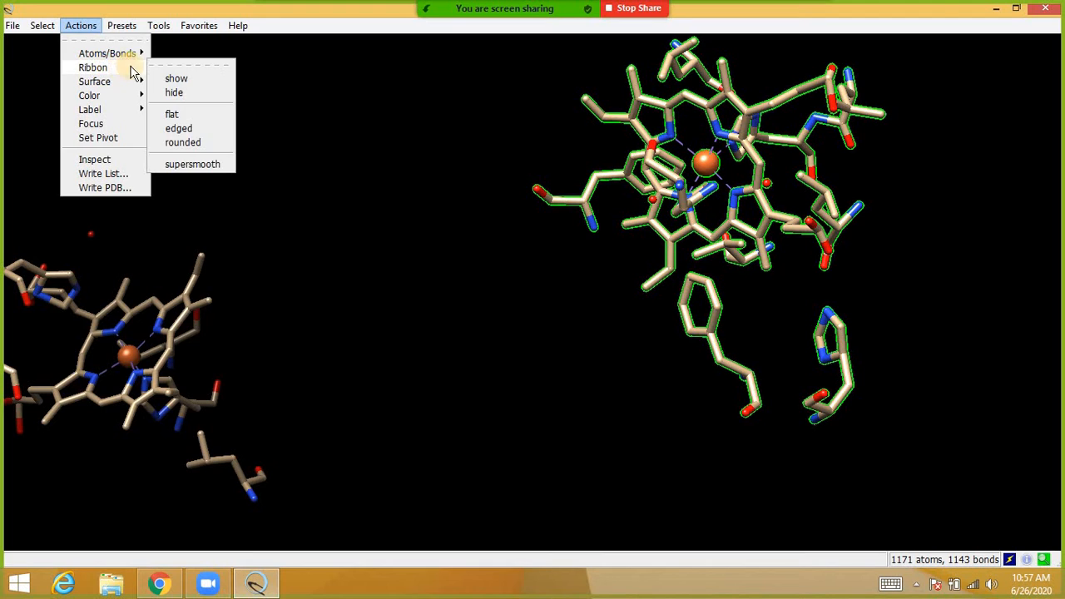
{"action": "mouse_move", "coordinate": [129, 56]}
{"action": "left_click", "coordinate": [166, 90]}
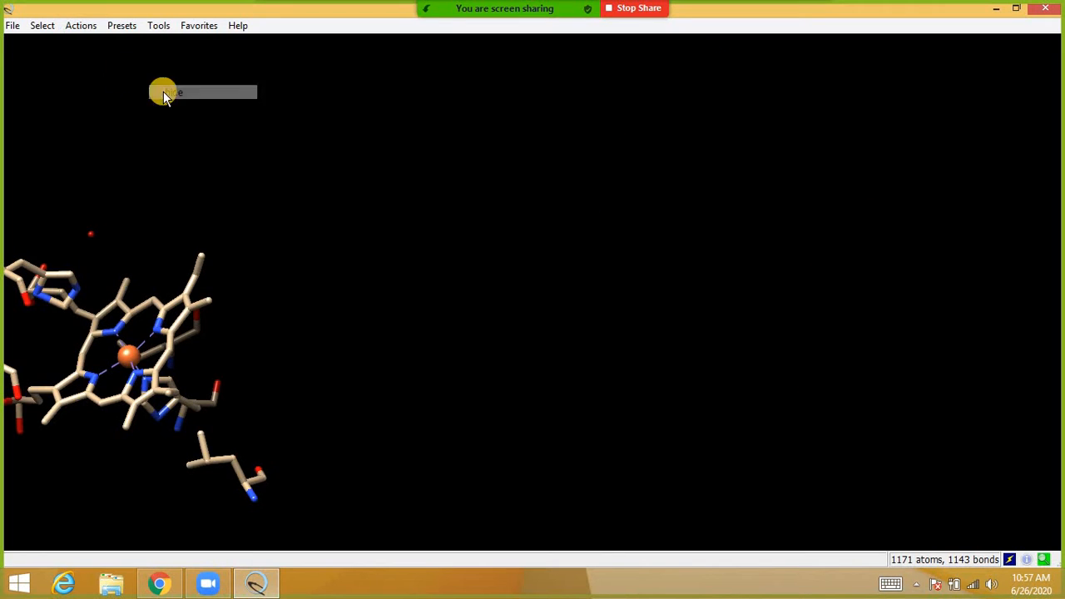
Step: Try to focus the view on the hidden chain C selection
{"action": "left_click", "coordinate": [74, 28]}
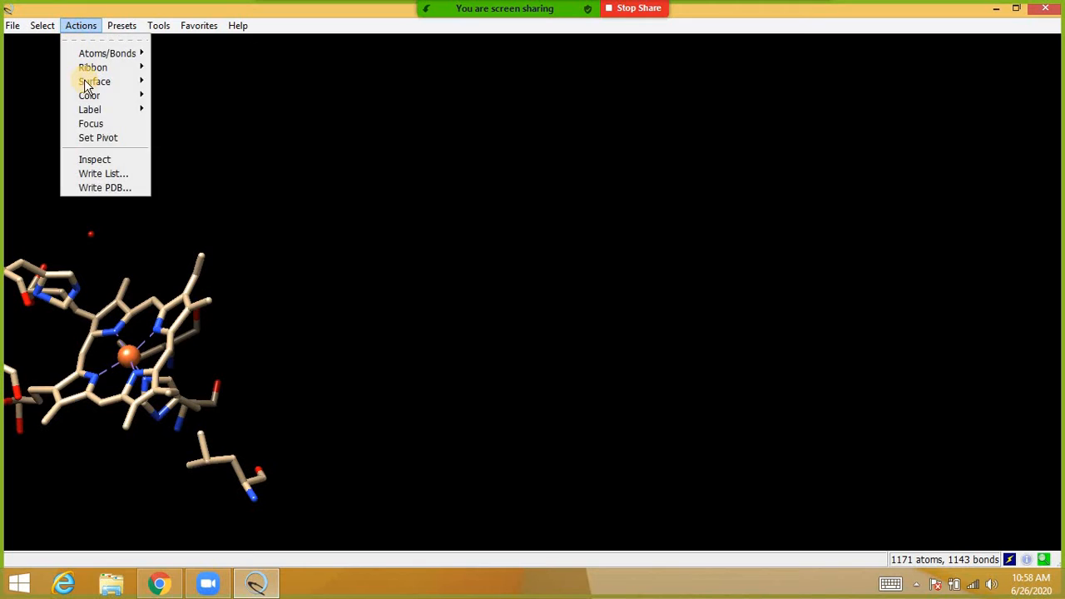
{"action": "left_click", "coordinate": [86, 125]}
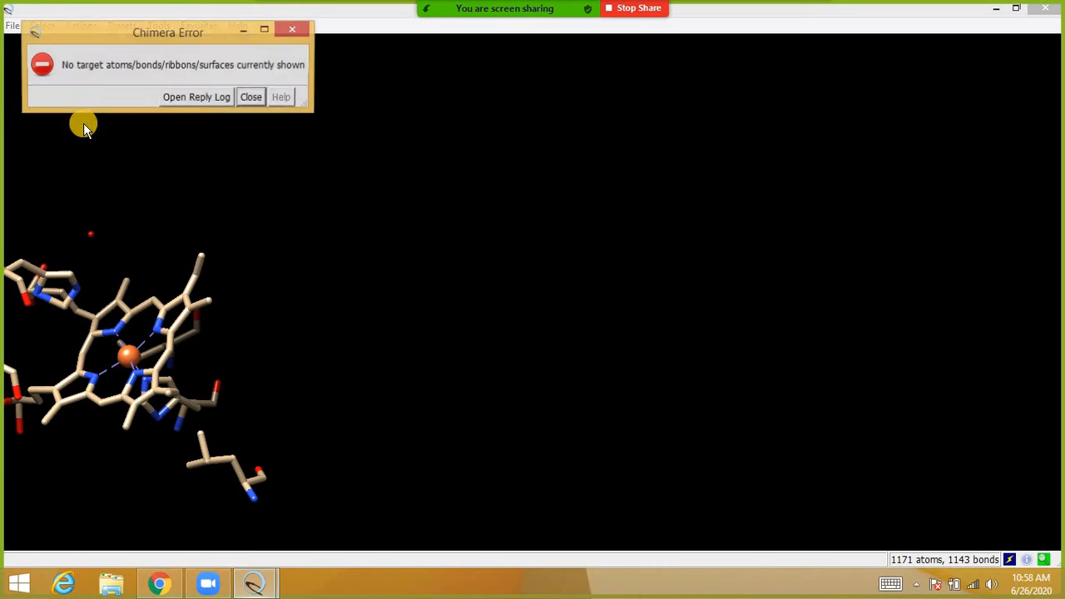
{"action": "left_click", "coordinate": [287, 32]}
Step: Select chain D and focus the view on its heme group and surrounding side chains
{"action": "left_click", "coordinate": [39, 25]}
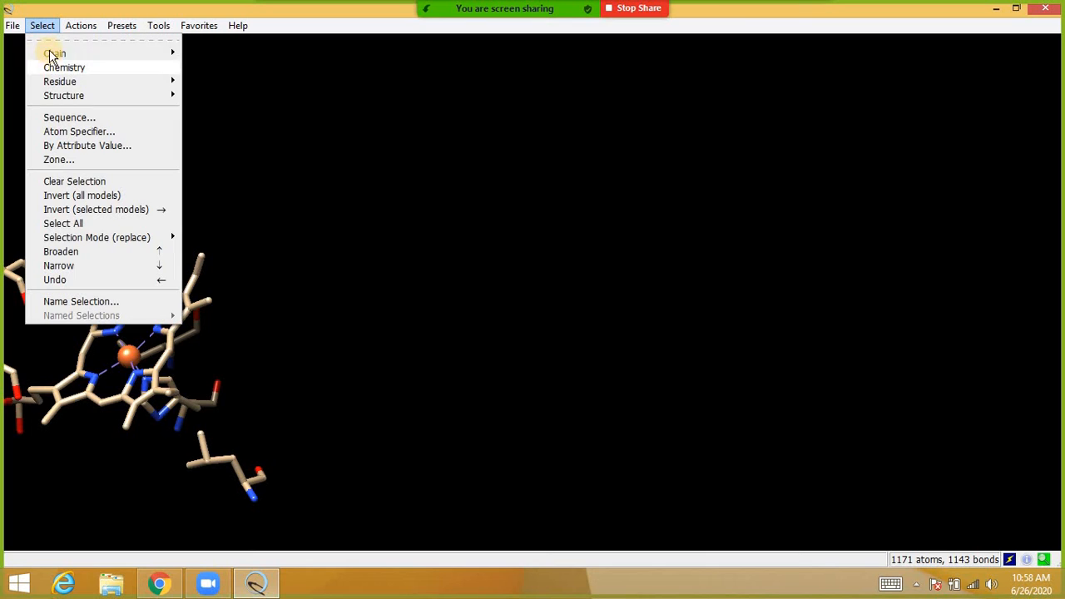
{"action": "mouse_move", "coordinate": [119, 52]}
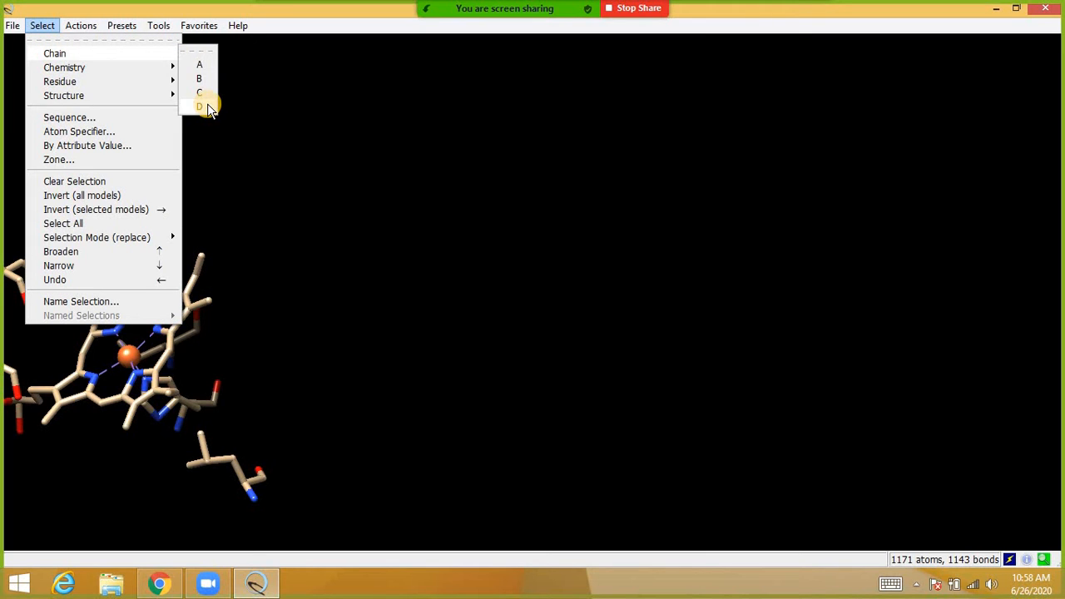
{"action": "left_click", "coordinate": [201, 106]}
{"action": "left_click", "coordinate": [87, 27]}
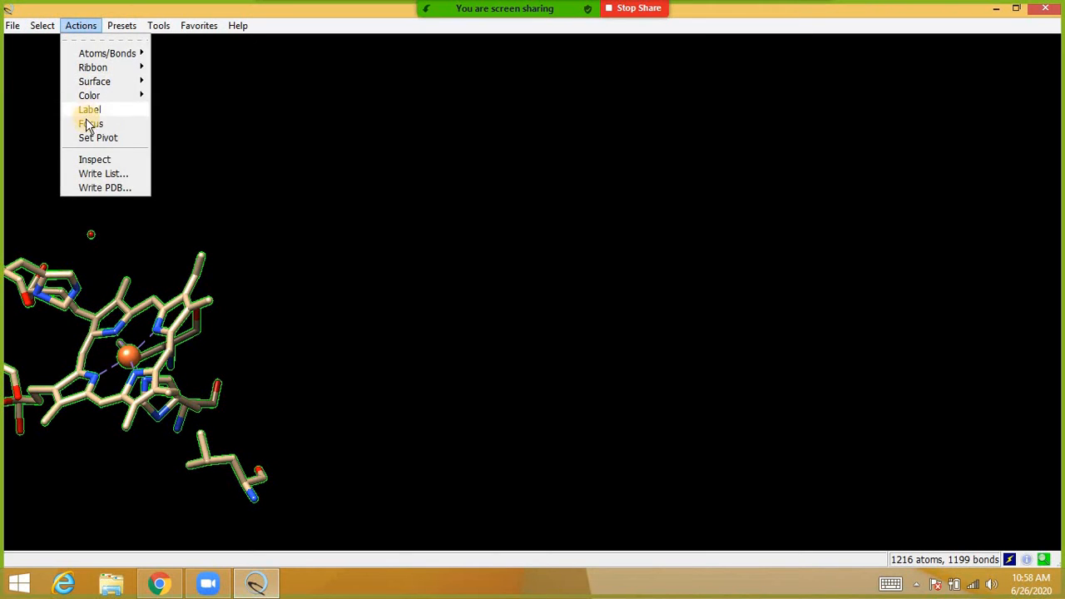
{"action": "left_click", "coordinate": [88, 124]}
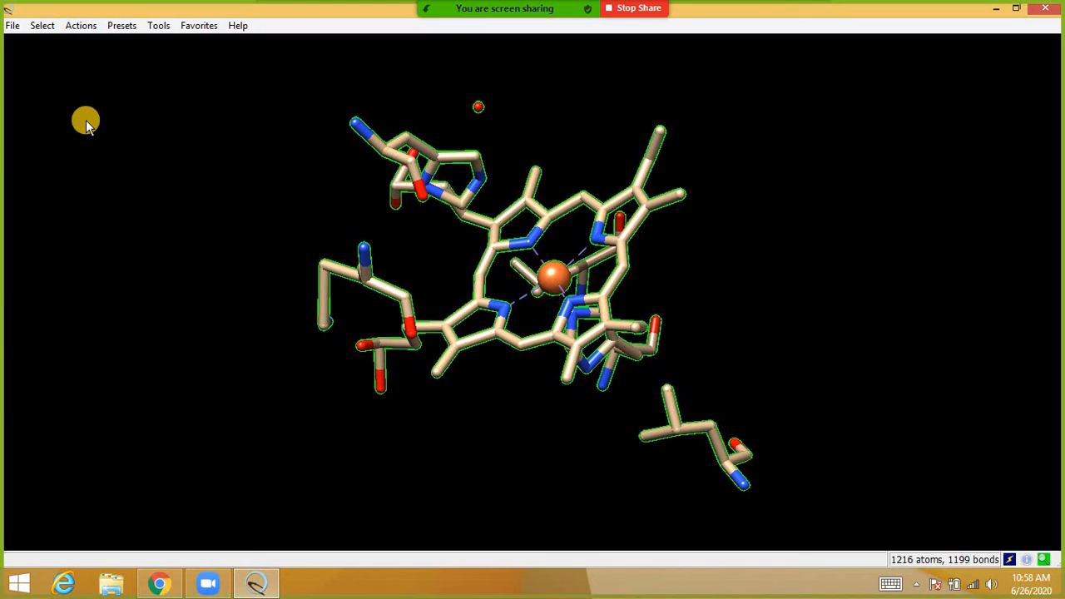
{"action": "left_click_drag", "start_coordinate": [357, 231], "coordinate": [340, 267]}
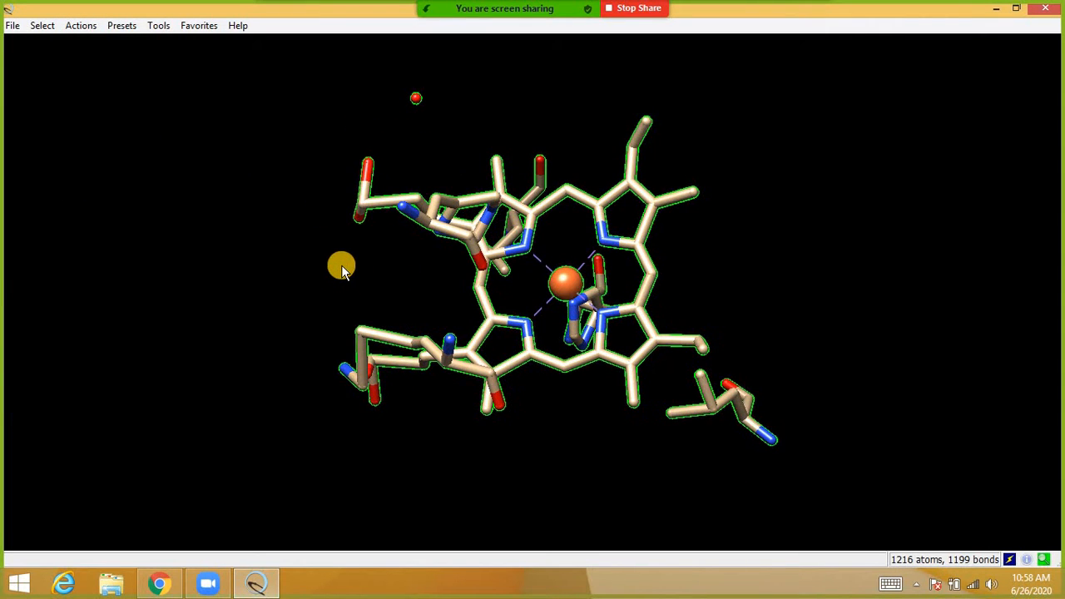
Step: Show the ribbon of chain D and focus the view on the whole chain
{"action": "left_click", "coordinate": [43, 26]}
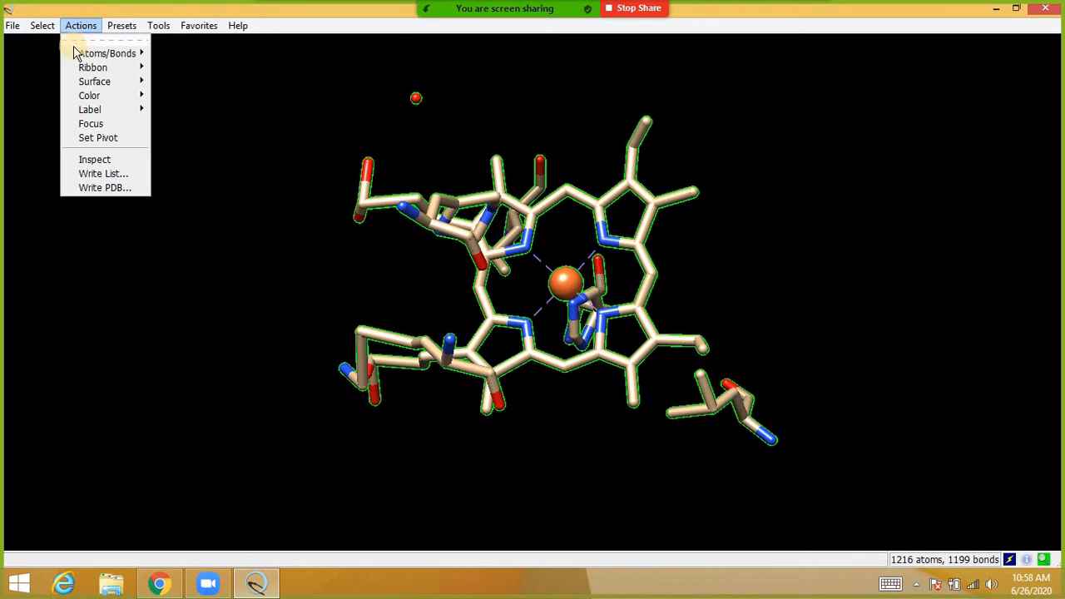
{"action": "mouse_move", "coordinate": [116, 73]}
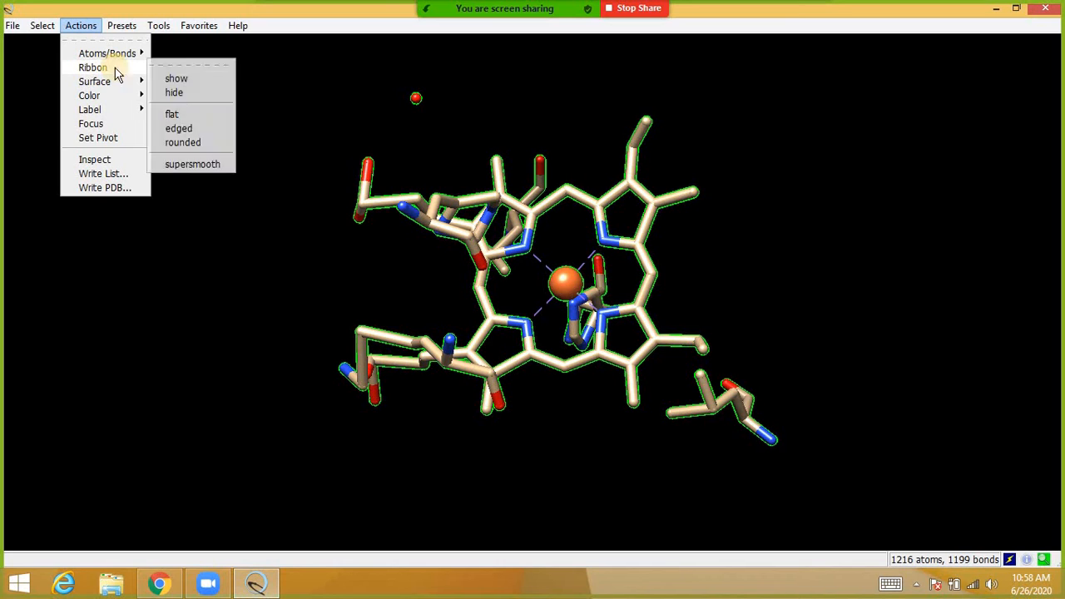
{"action": "left_click", "coordinate": [172, 80]}
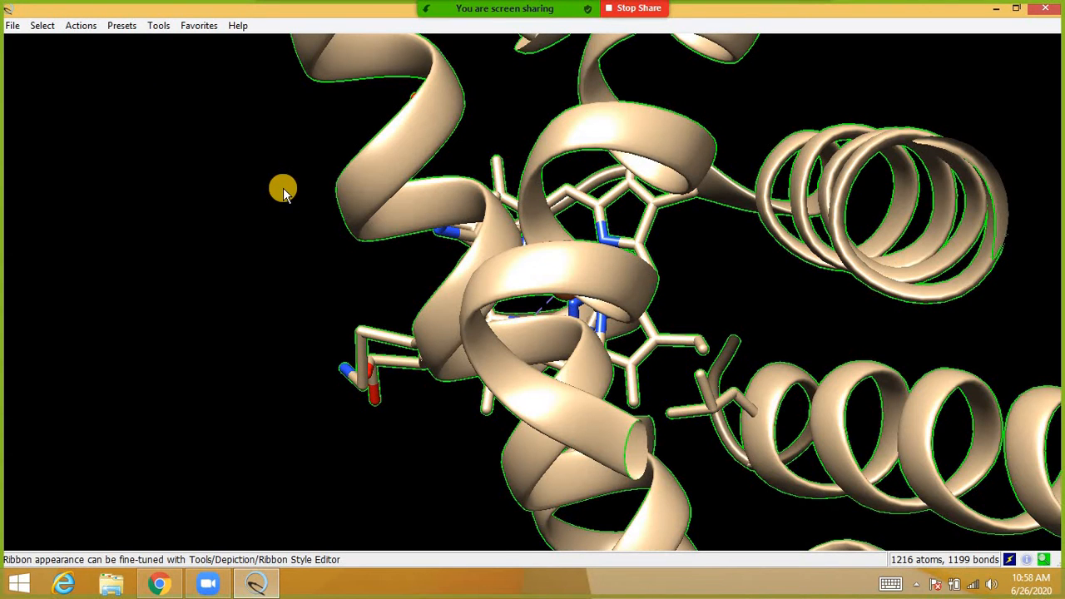
{"action": "left_click", "coordinate": [74, 25]}
{"action": "left_click", "coordinate": [100, 124]}
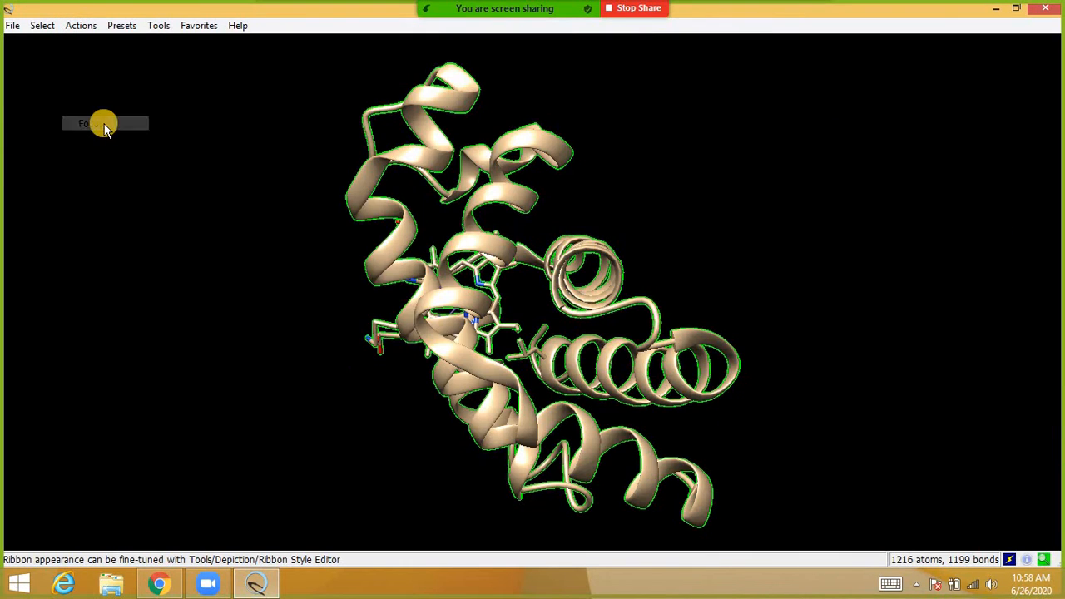
{"action": "left_click_drag", "start_coordinate": [331, 191], "coordinate": [630, 230]}
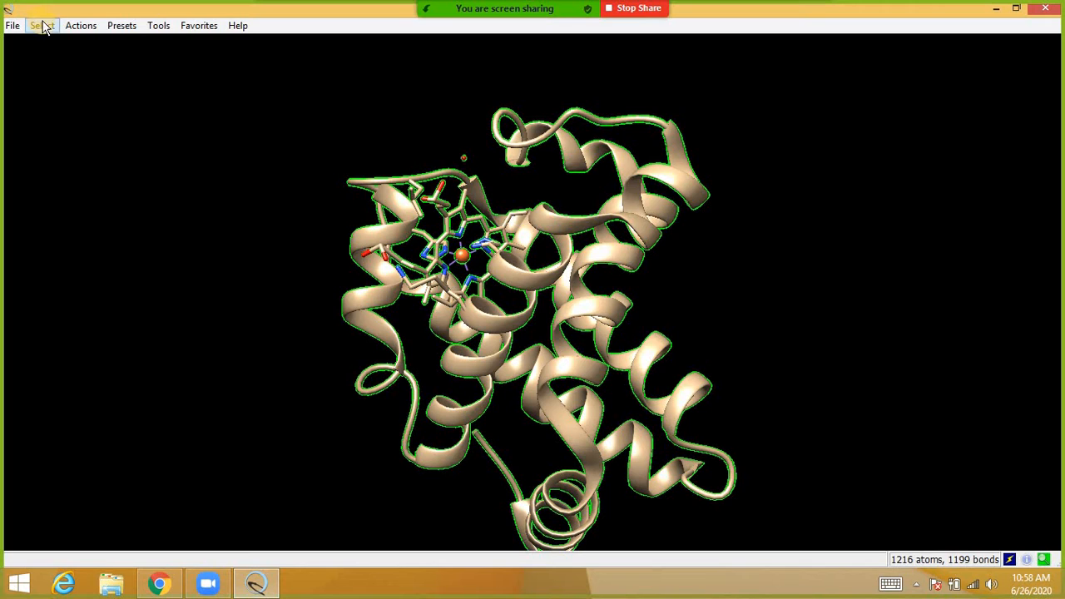
Step: Select all GLU residues and color them red
{"action": "left_click", "coordinate": [66, 26]}
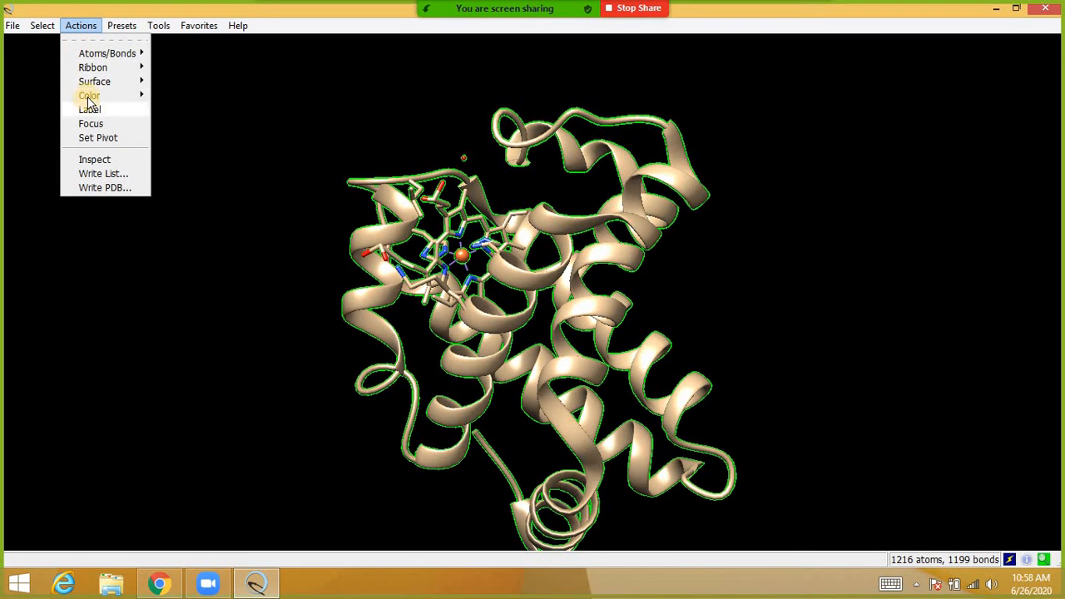
{"action": "mouse_move", "coordinate": [89, 98]}
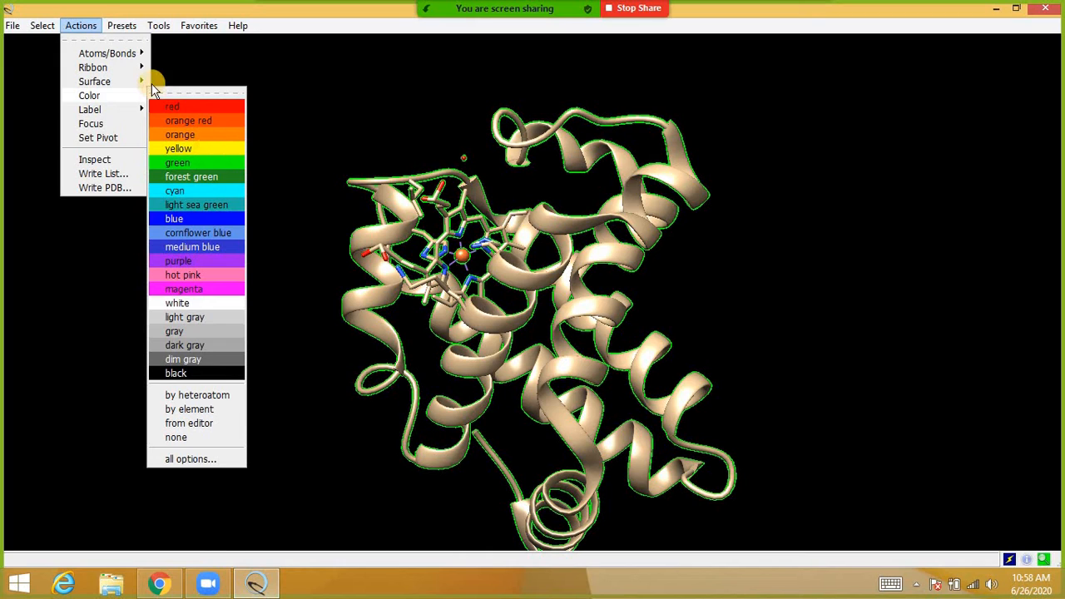
{"action": "left_click", "coordinate": [43, 26]}
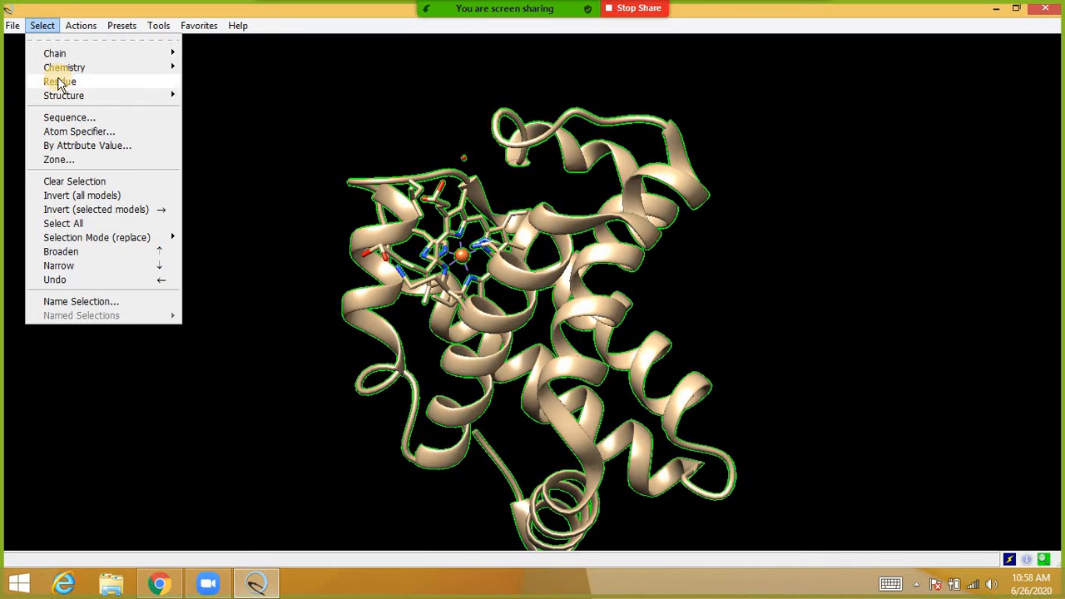
{"action": "mouse_move", "coordinate": [98, 83]}
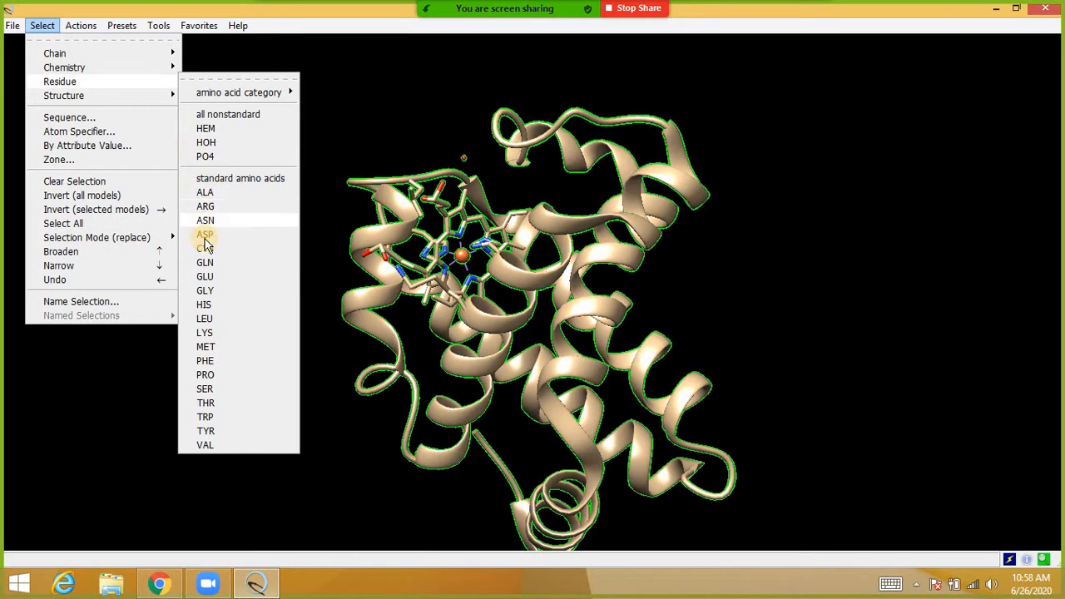
{"action": "left_click", "coordinate": [205, 277]}
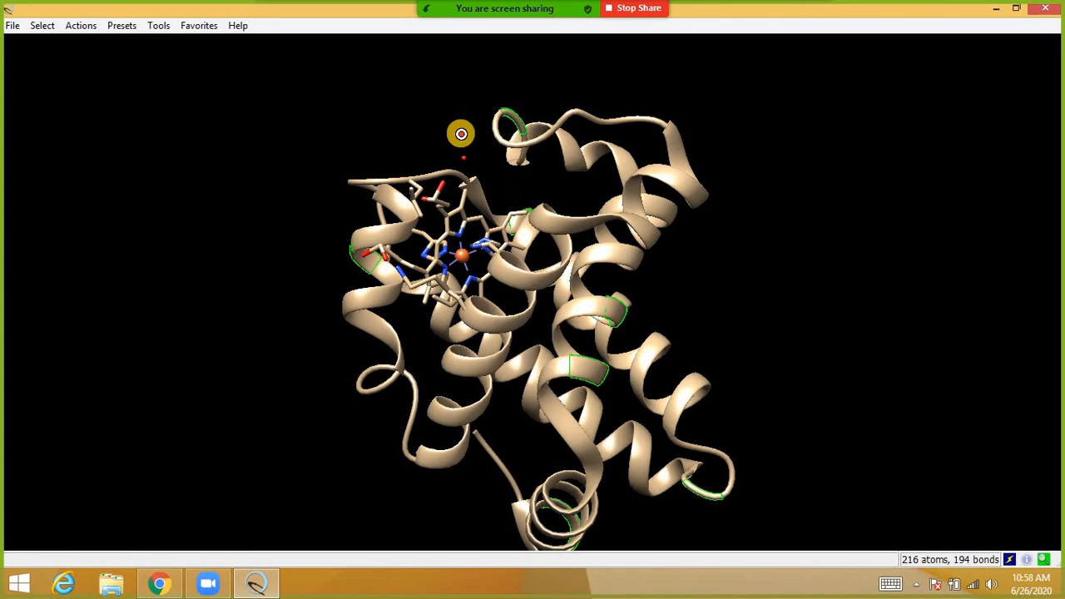
{"action": "left_click_drag", "start_coordinate": [461, 133], "coordinate": [349, 91]}
{"action": "left_click", "coordinate": [81, 25]}
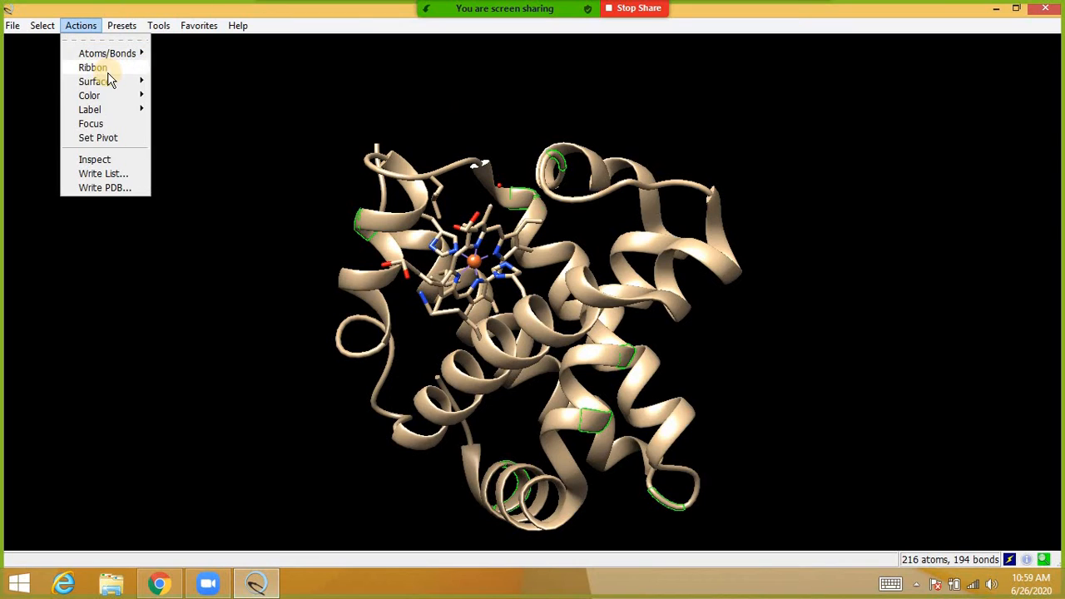
{"action": "mouse_move", "coordinate": [120, 96]}
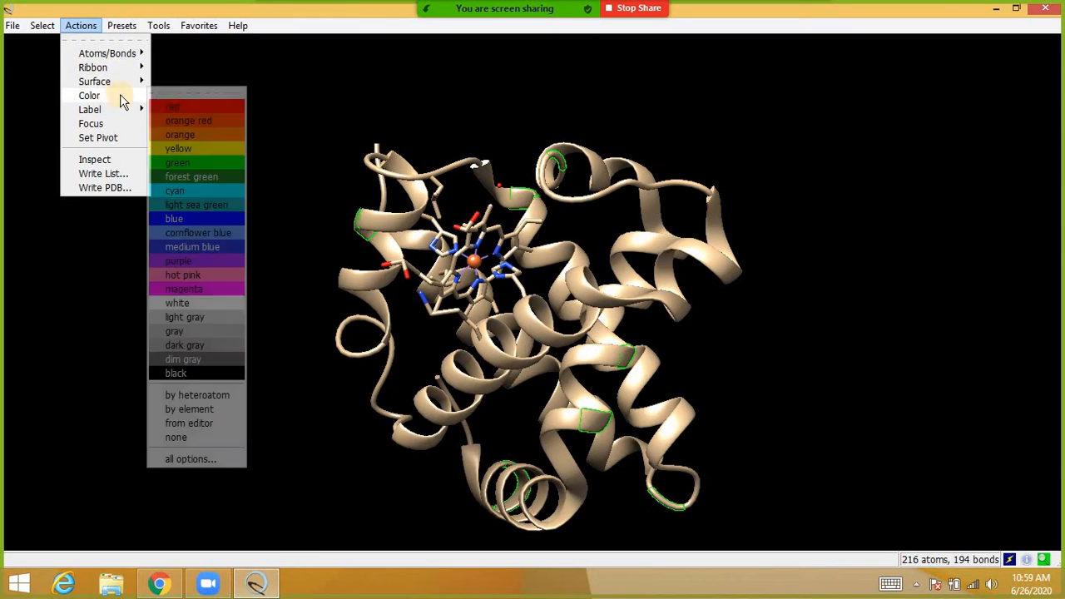
{"action": "left_click", "coordinate": [194, 106]}
{"action": "left_click_drag", "start_coordinate": [677, 278], "coordinate": [673, 241]}
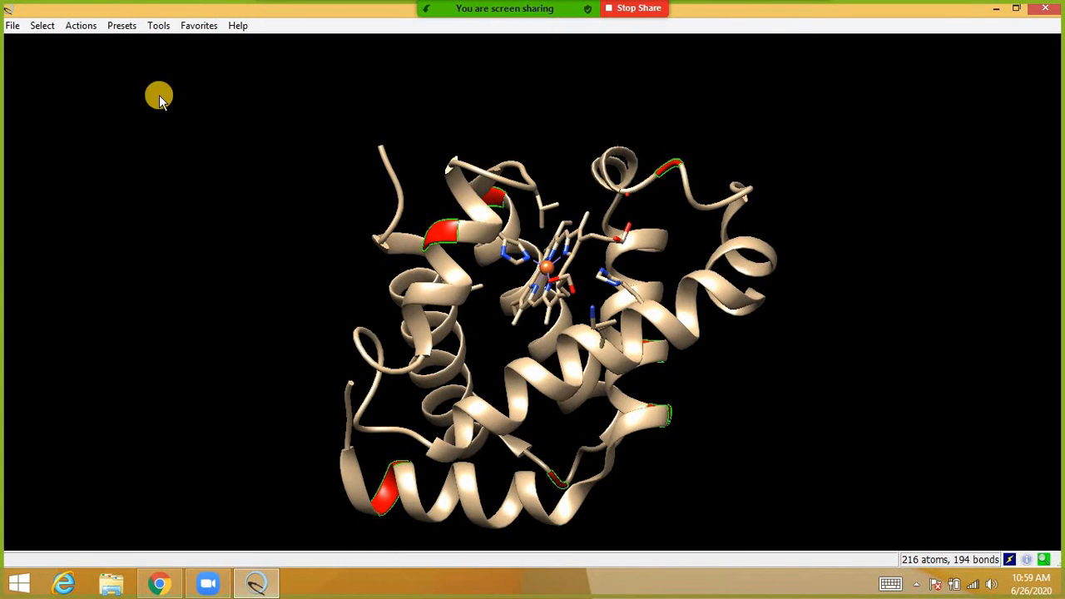
Step: Apply the Interactive 1 (ribbons) preset and focus the view so the full hemoglobin structure fits
{"action": "left_click", "coordinate": [121, 25]}
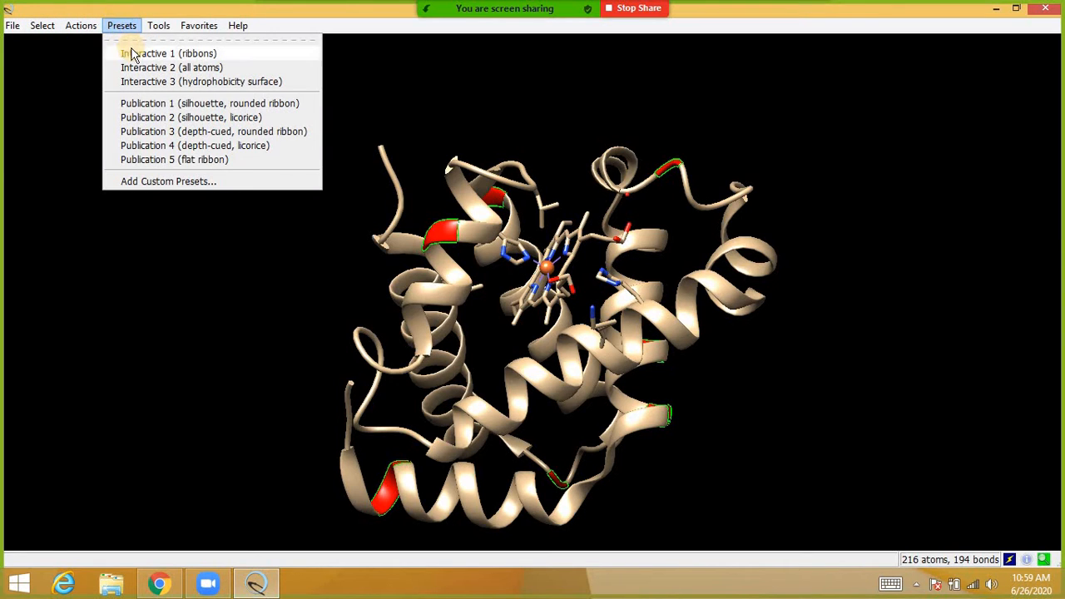
{"action": "left_click", "coordinate": [133, 53]}
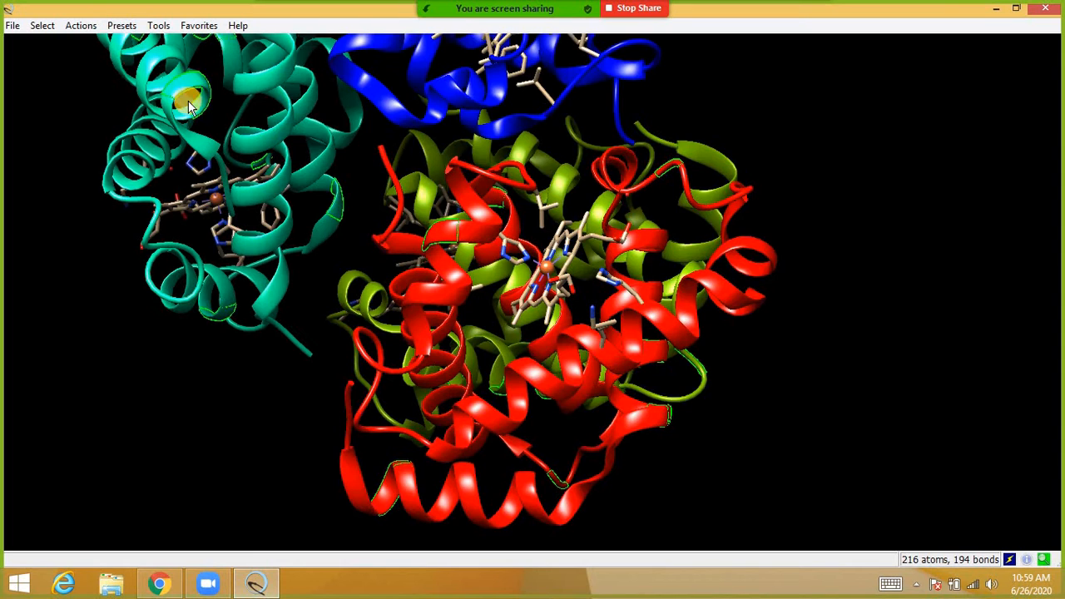
{"action": "left_click", "coordinate": [44, 26]}
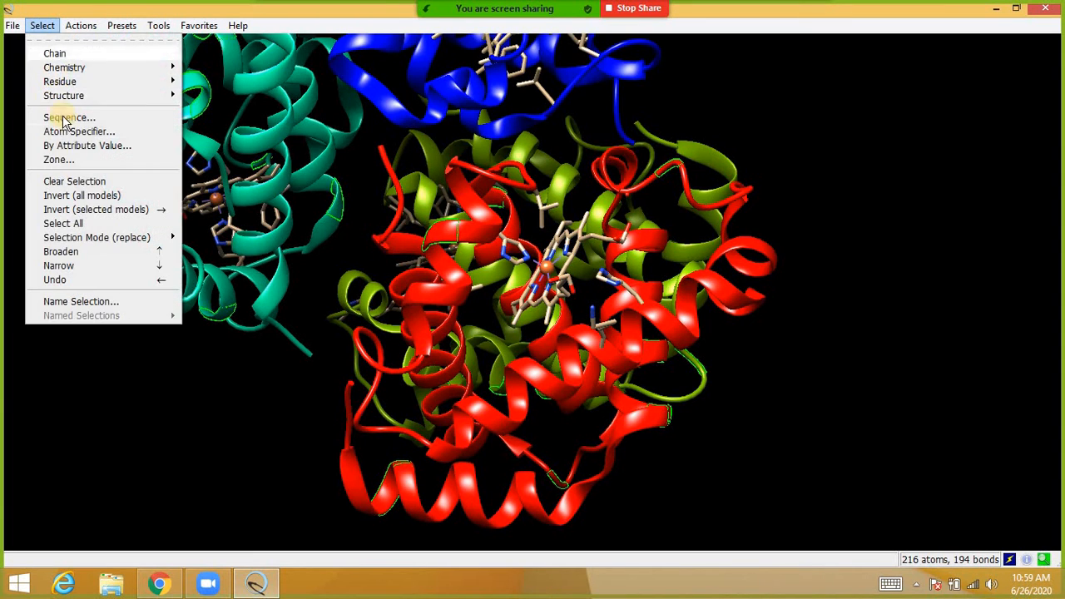
{"action": "mouse_move", "coordinate": [72, 30]}
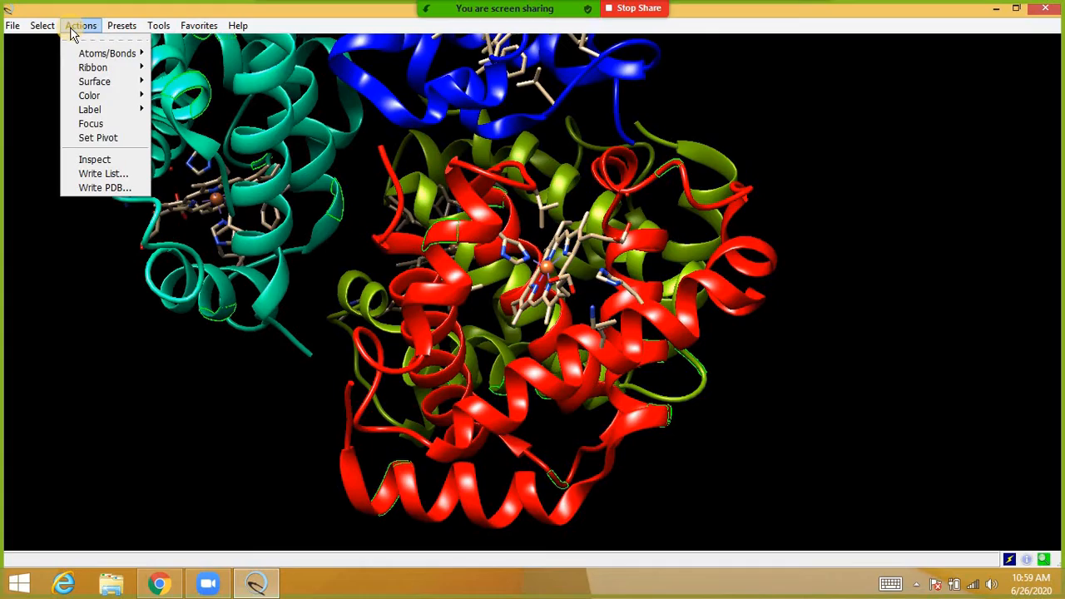
{"action": "left_click", "coordinate": [92, 124]}
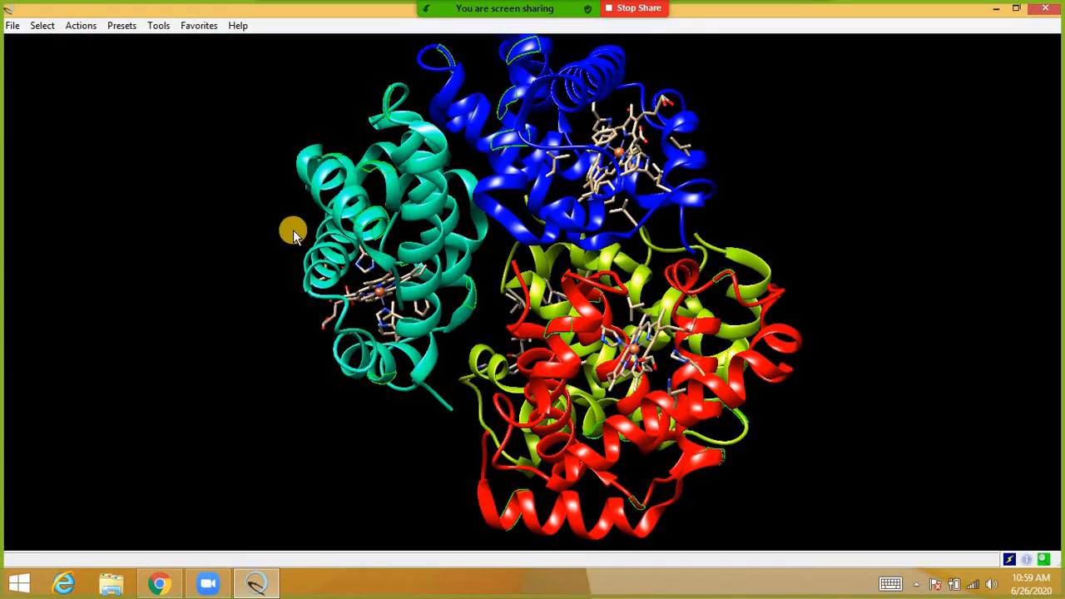
{"action": "left_click_drag", "start_coordinate": [293, 231], "coordinate": [337, 387]}
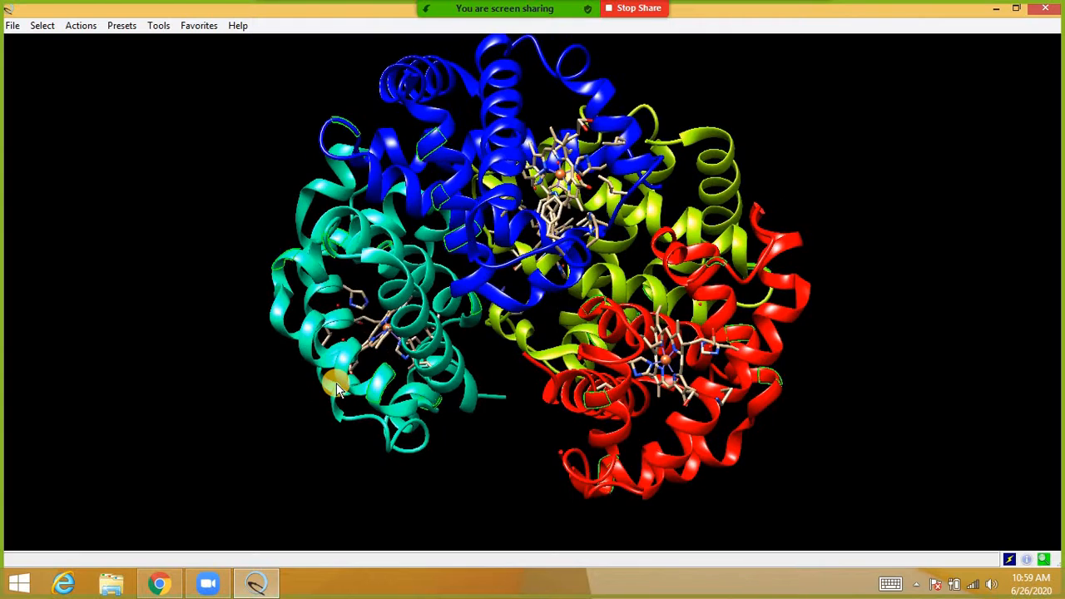
Step: Apply the Interactive 2 (all atoms) preset, followed by the Interactive 3 (hydrophobicity surface) preset
{"action": "left_click", "coordinate": [121, 26]}
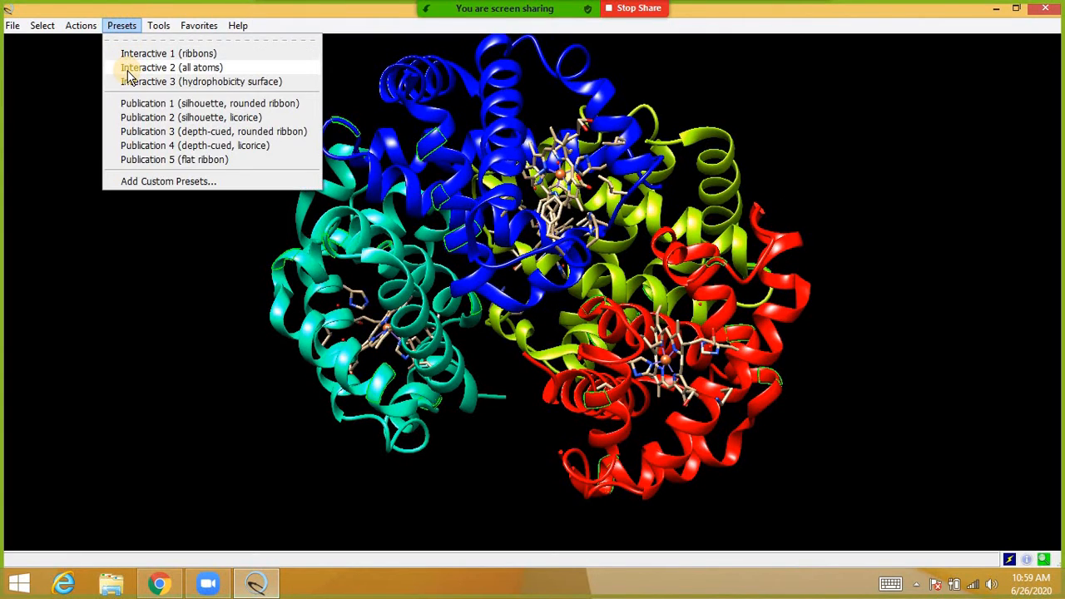
{"action": "left_click", "coordinate": [127, 68]}
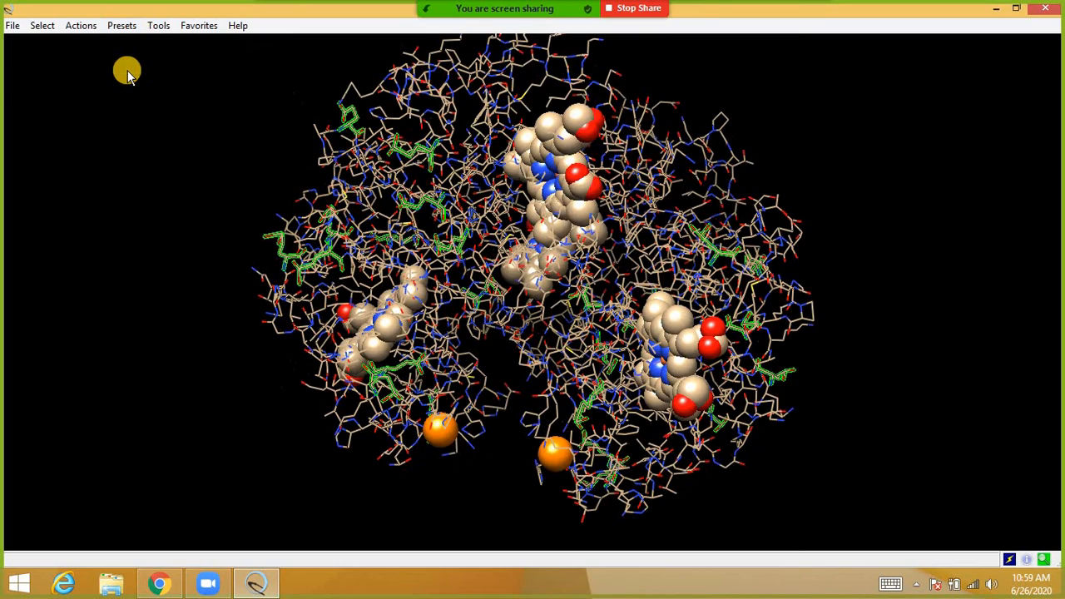
{"action": "left_click", "coordinate": [121, 26]}
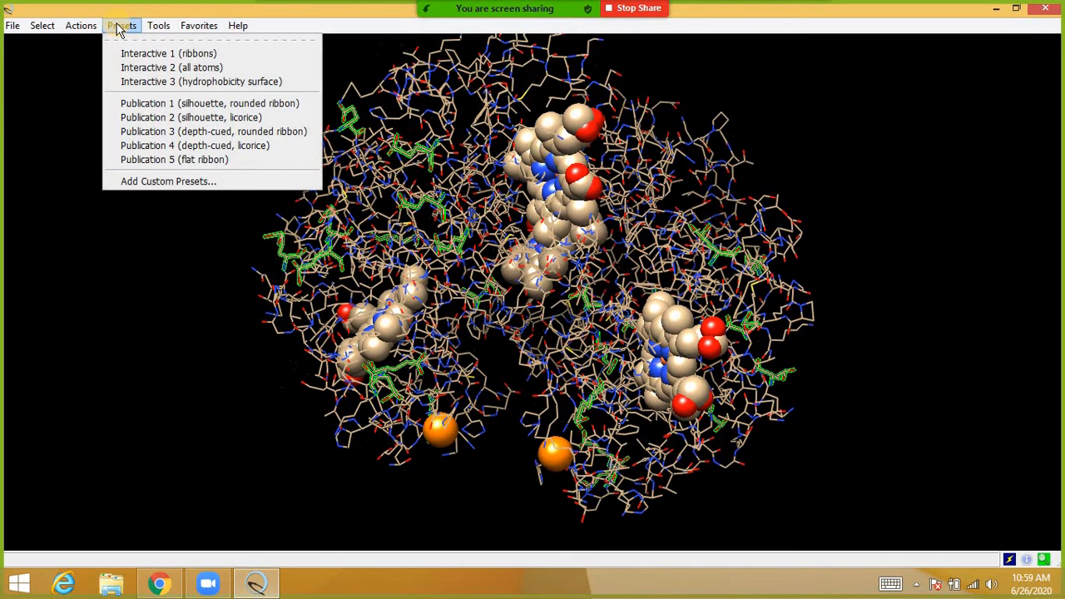
{"action": "left_click", "coordinate": [141, 82]}
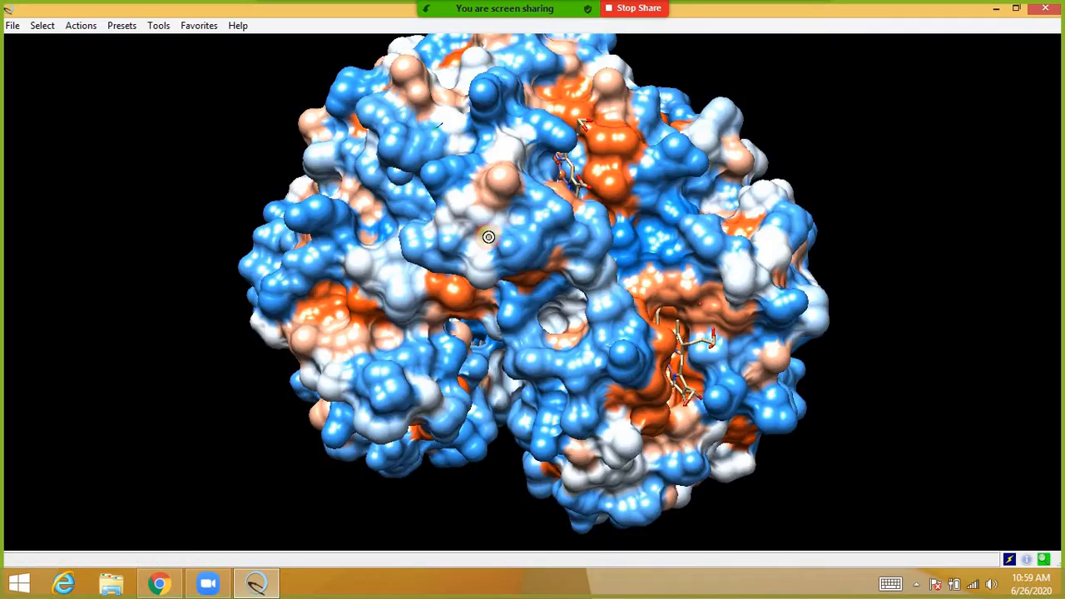
{"action": "left_click_drag", "start_coordinate": [488, 237], "coordinate": [283, 34]}
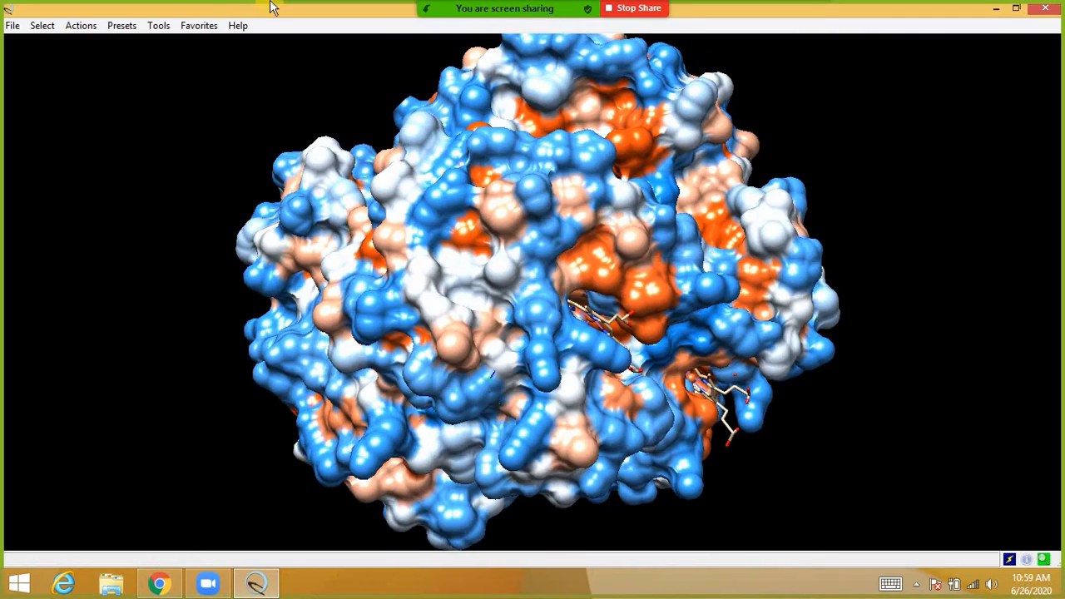
Step: Open the Model Panel listing the 4hhb model and its MSMS surface
{"action": "left_click", "coordinate": [157, 26]}
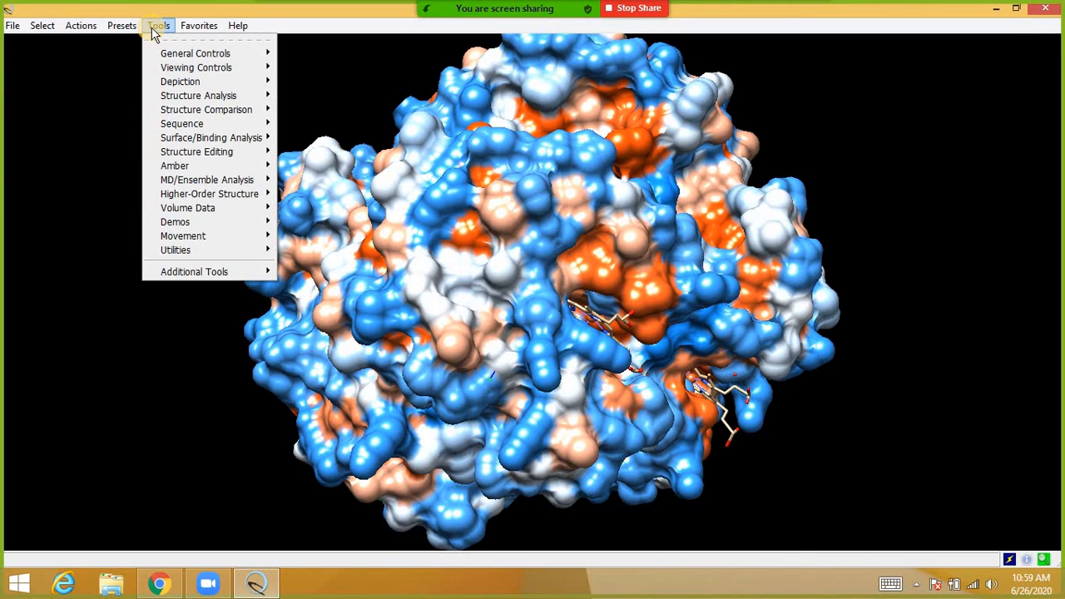
{"action": "left_click", "coordinate": [199, 26]}
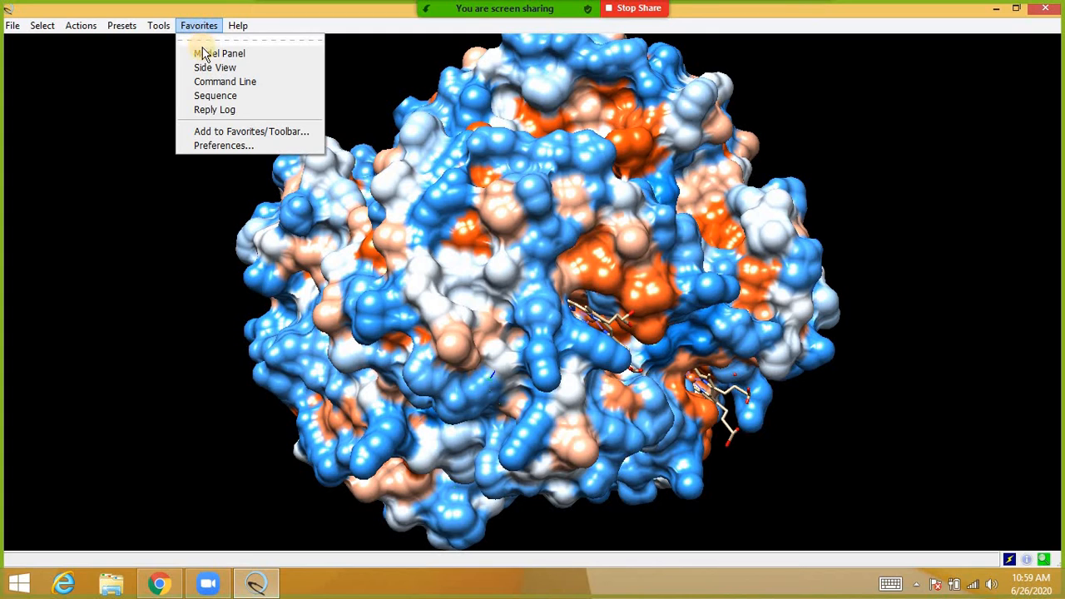
{"action": "left_click", "coordinate": [204, 53]}
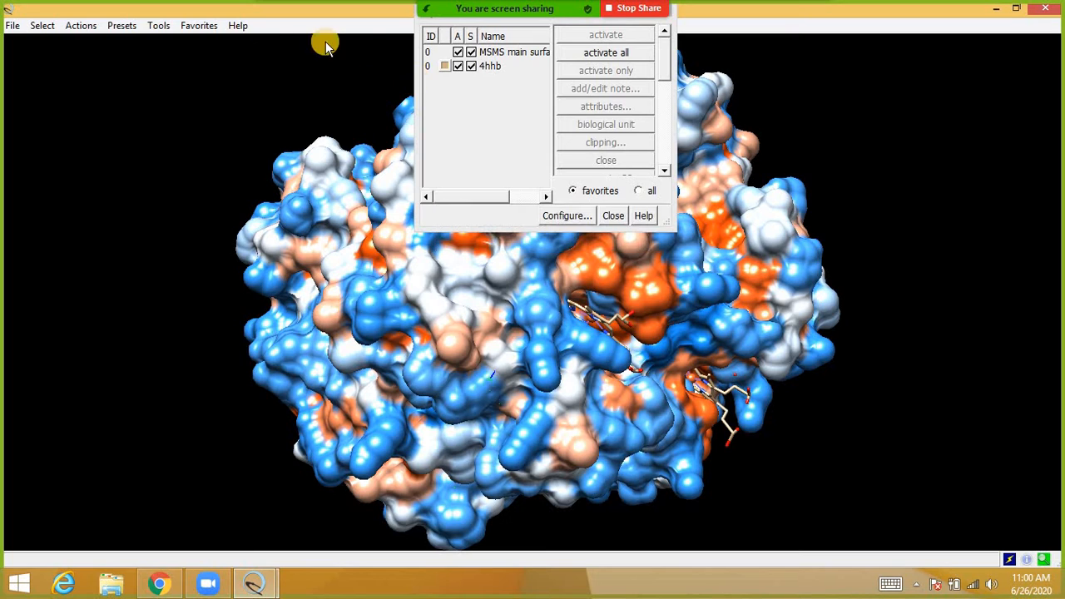
{"action": "left_click", "coordinate": [200, 29]}
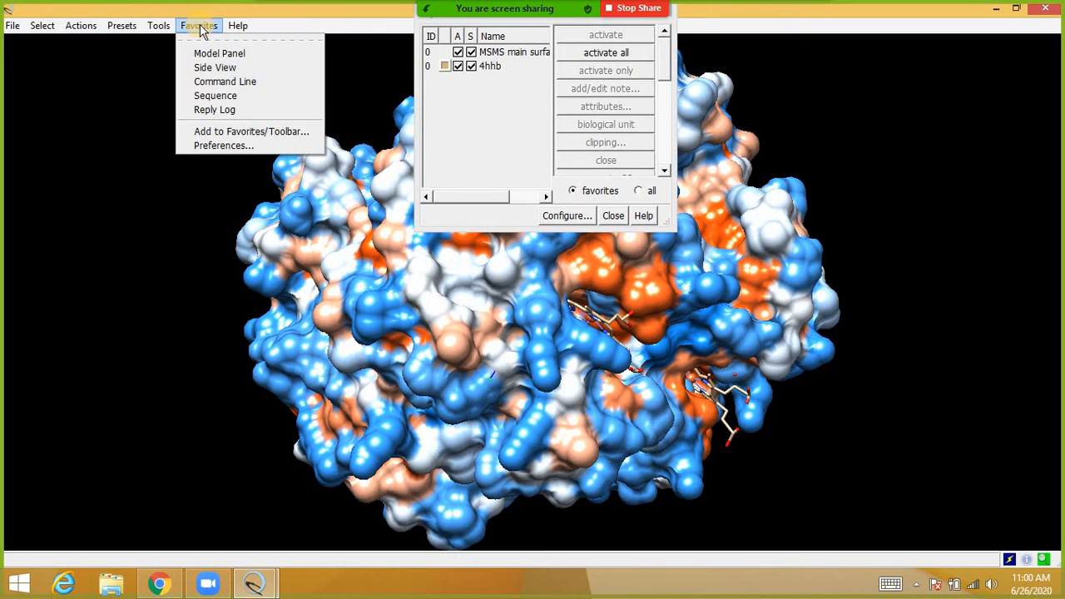
Step: Open the Side View and shift the front clipping plane toward the structure and back away from it
{"action": "left_click", "coordinate": [207, 67]}
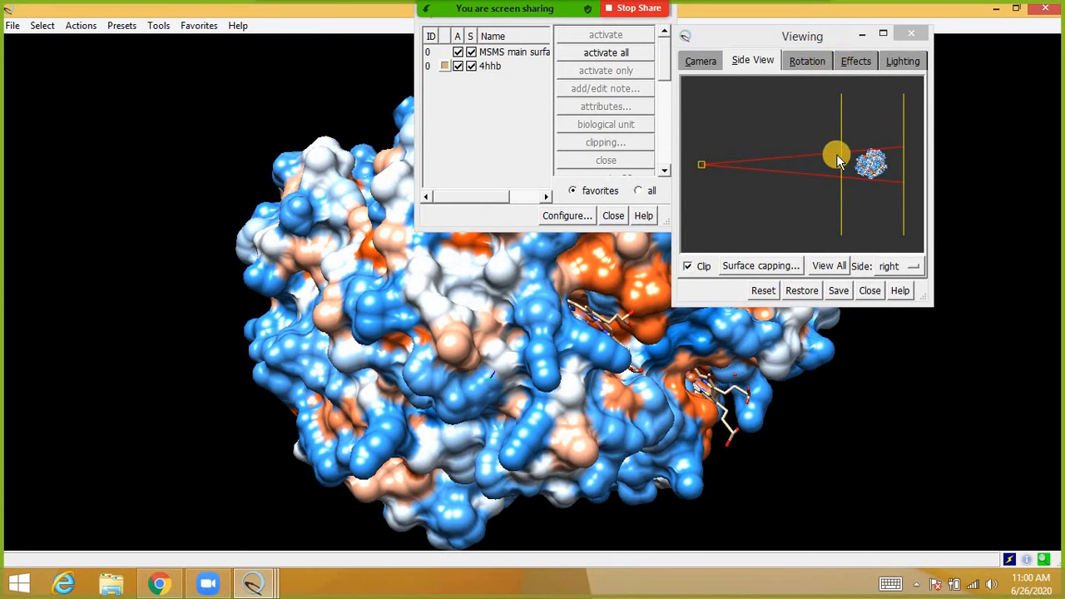
{"action": "left_click_drag", "start_coordinate": [840, 162], "coordinate": [894, 143]}
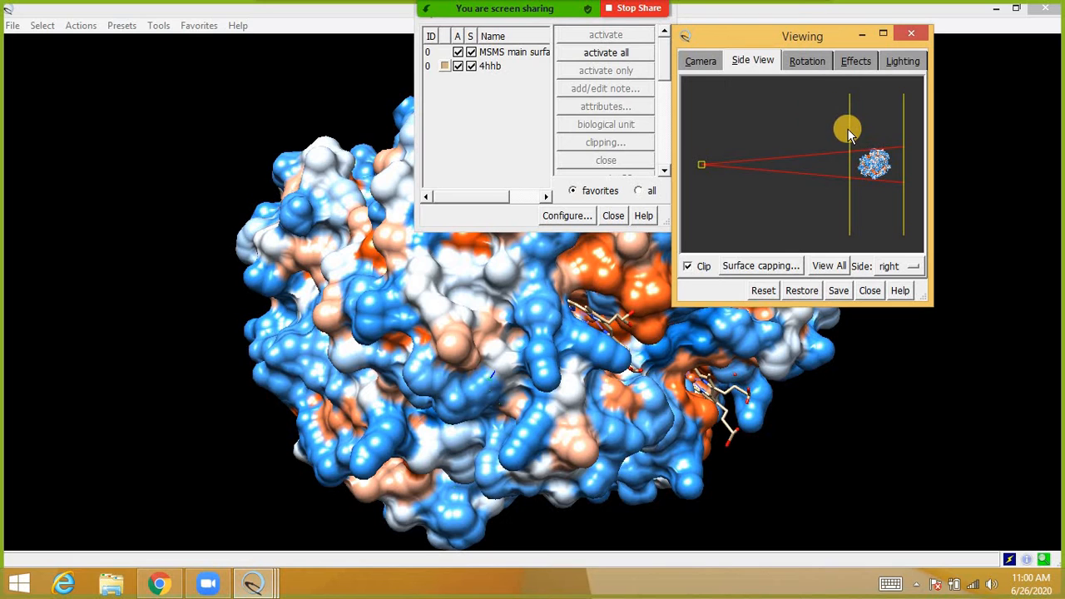
{"action": "mouse_move", "coordinate": [849, 127]}
{"action": "left_mouse_down"}
{"action": "mouse_move", "coordinate": [868, 128]}
{"action": "mouse_move", "coordinate": [831, 134]}
{"action": "left_mouse_up"}
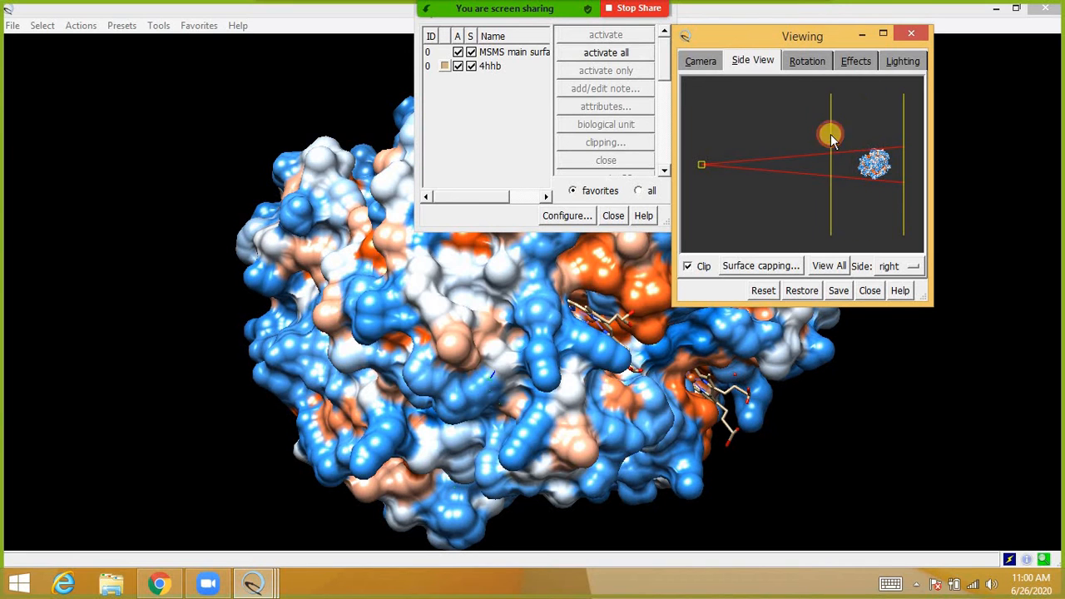
Step: Look through the Rotation and Effects settings, adjust the key light direction in the Lighting settings and close the Viewing window
{"action": "left_click", "coordinate": [804, 63]}
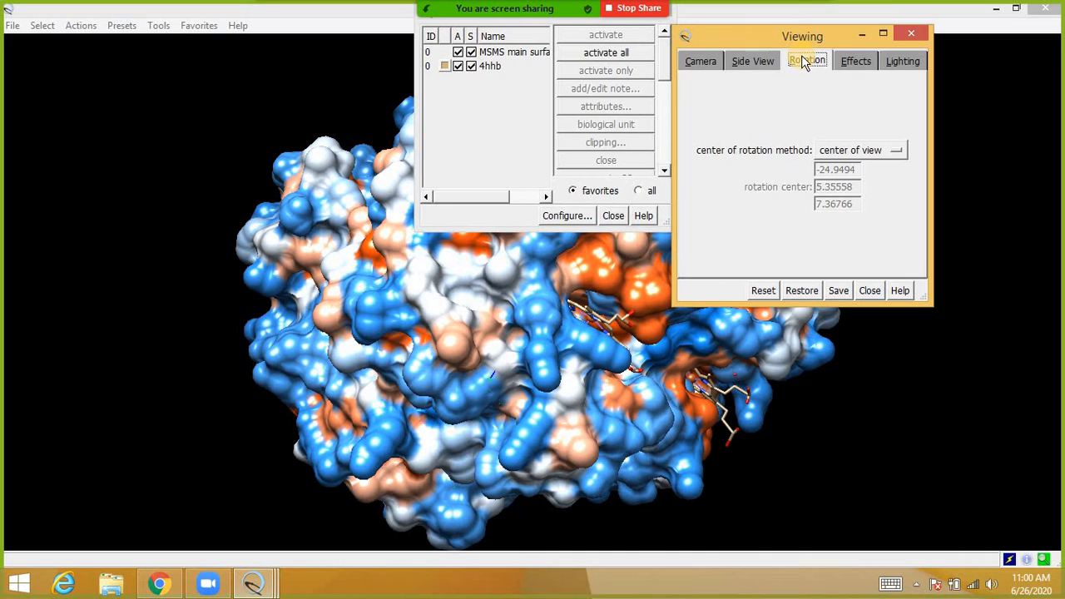
{"action": "left_click", "coordinate": [847, 62]}
{"action": "left_click", "coordinate": [890, 61]}
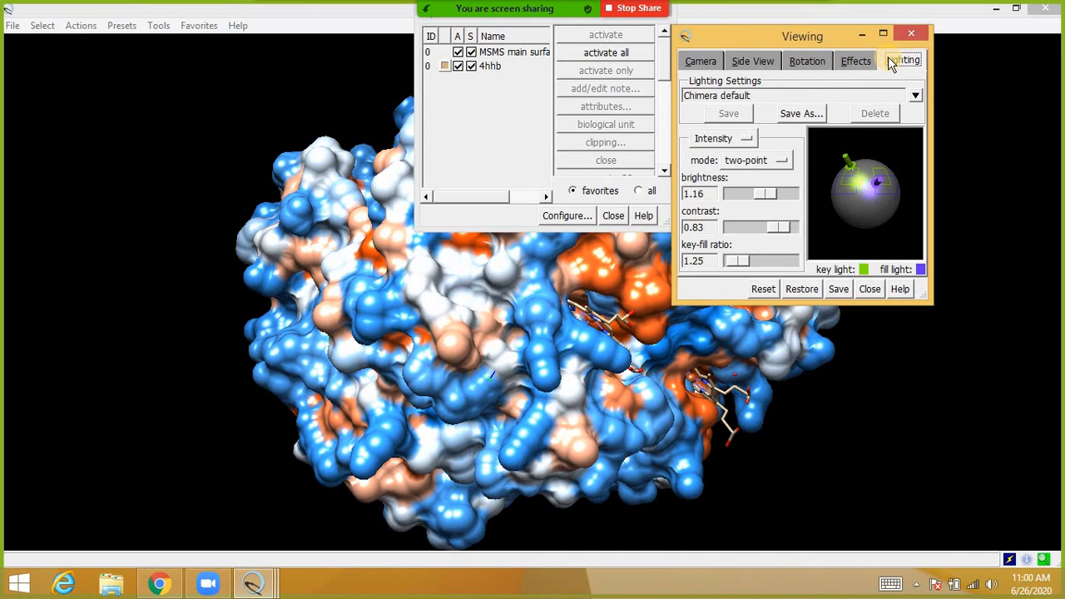
{"action": "mouse_move", "coordinate": [848, 166]}
{"action": "left_mouse_down"}
{"action": "mouse_move", "coordinate": [844, 184]}
{"action": "mouse_move", "coordinate": [842, 165]}
{"action": "left_mouse_up"}
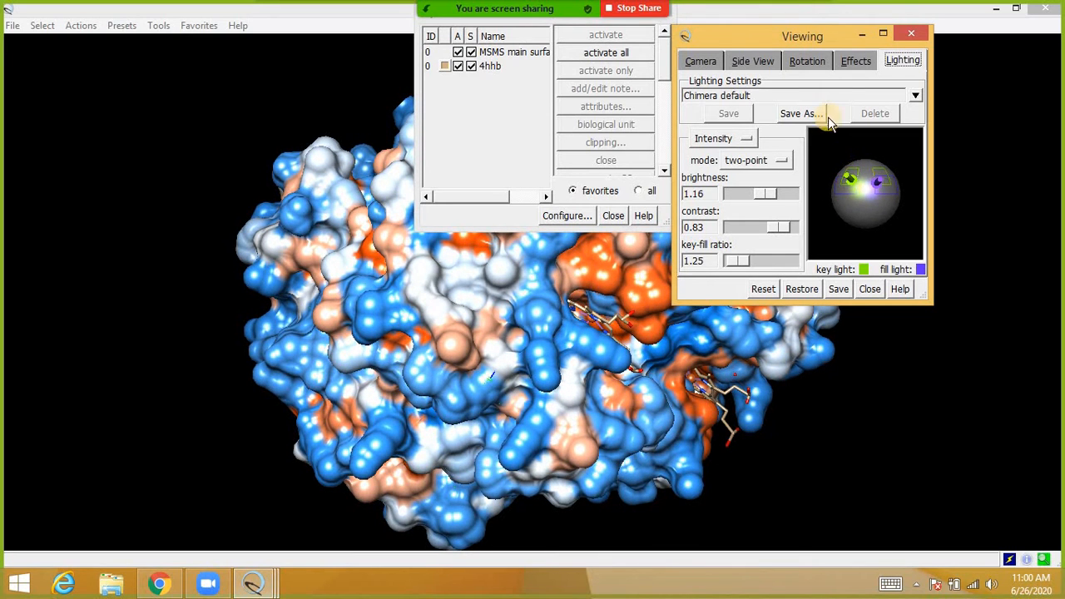
{"action": "left_click", "coordinate": [910, 34]}
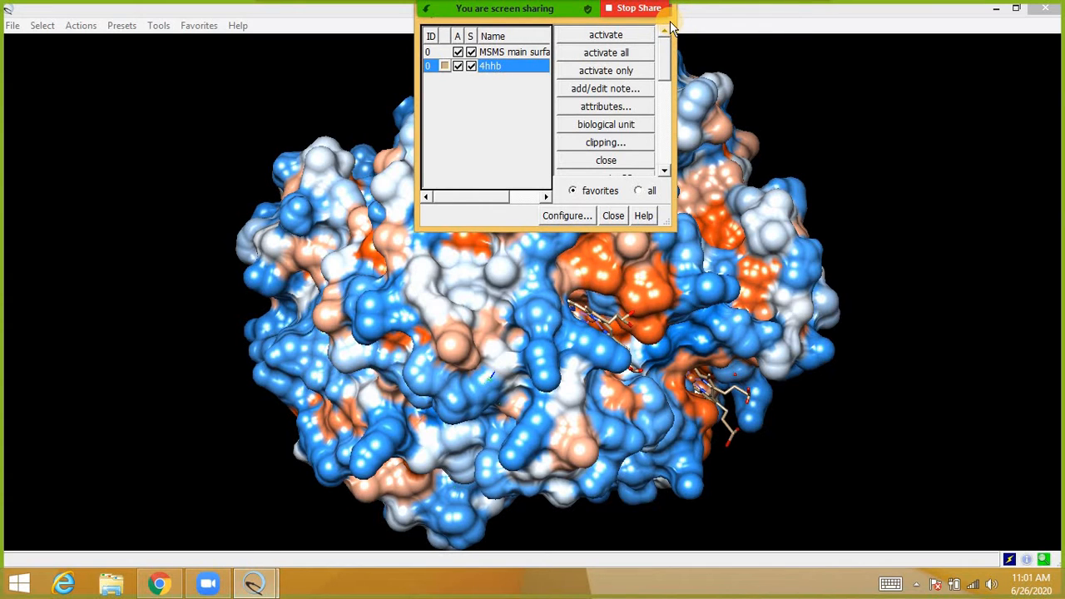
Step: Close the Model Panel and apply the Interactive 1 (ribbons) preset to 4hhb
{"action": "left_click_drag", "start_coordinate": [670, 18], "coordinate": [672, 66]}
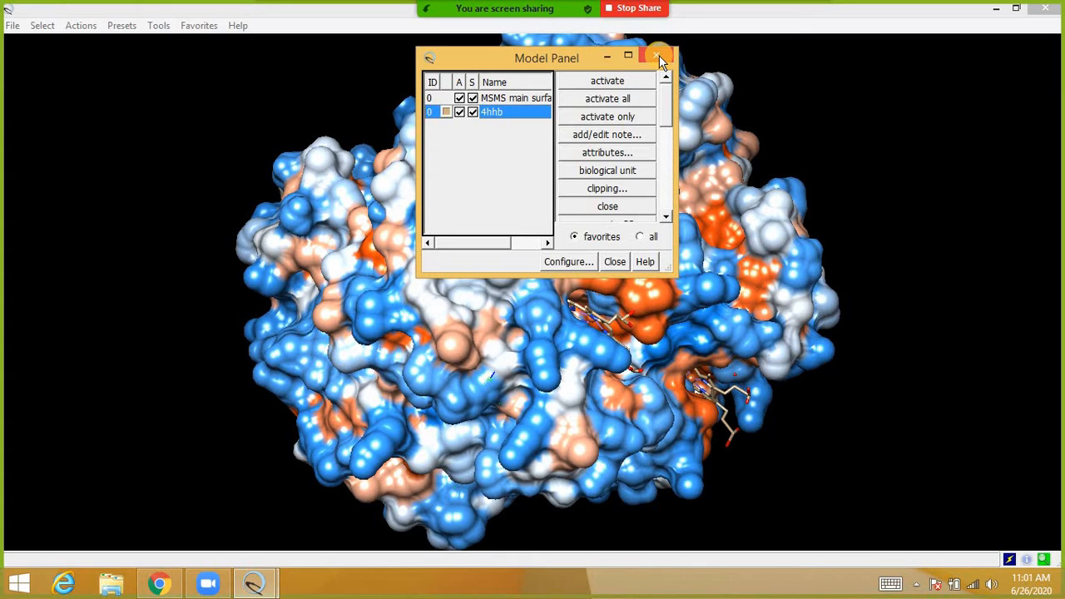
{"action": "left_click", "coordinate": [659, 59]}
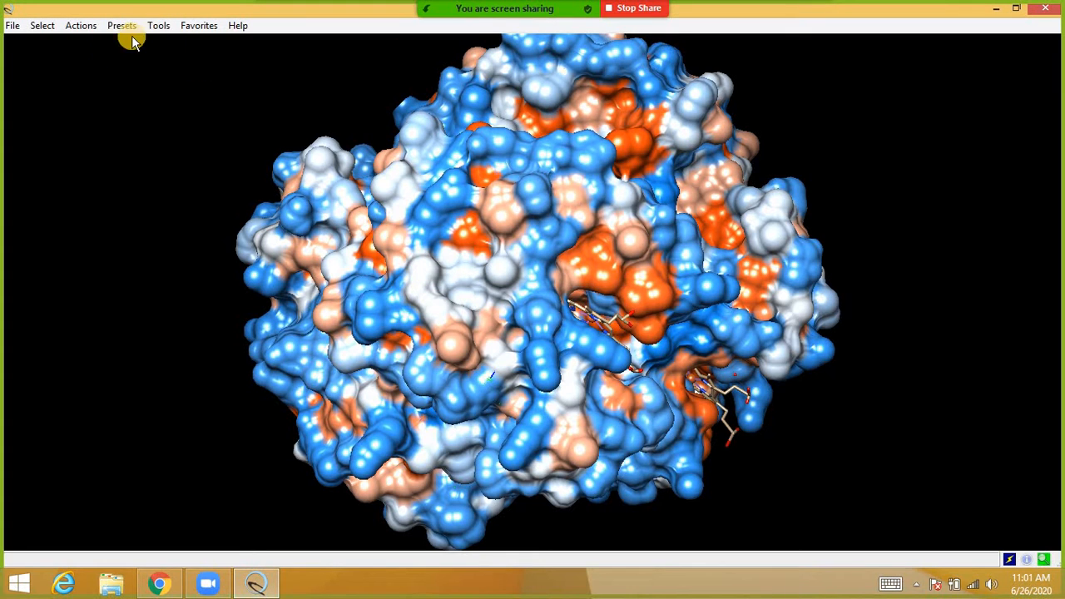
{"action": "left_click", "coordinate": [122, 25]}
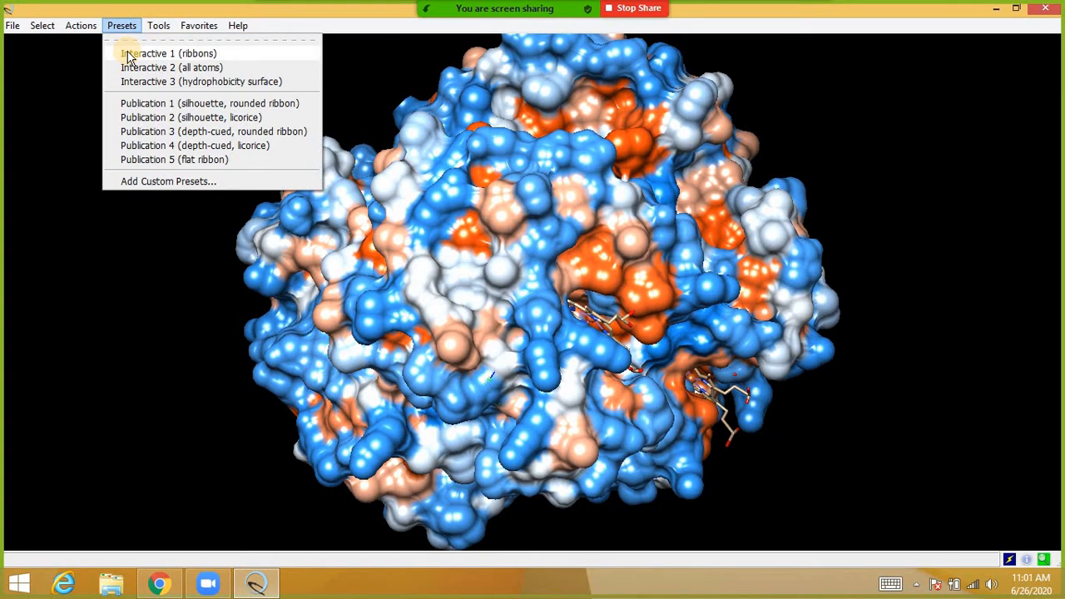
{"action": "left_click", "coordinate": [129, 54]}
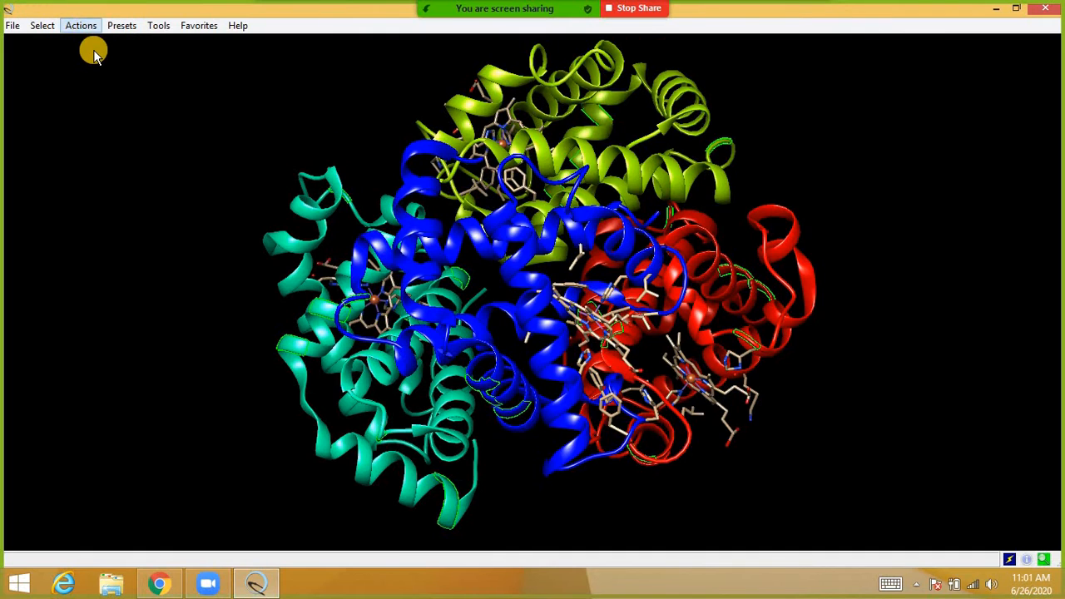
Step: Show the Command Line, then restore and resize the main window so that desktop space stays free beside it
{"action": "left_click", "coordinate": [202, 27]}
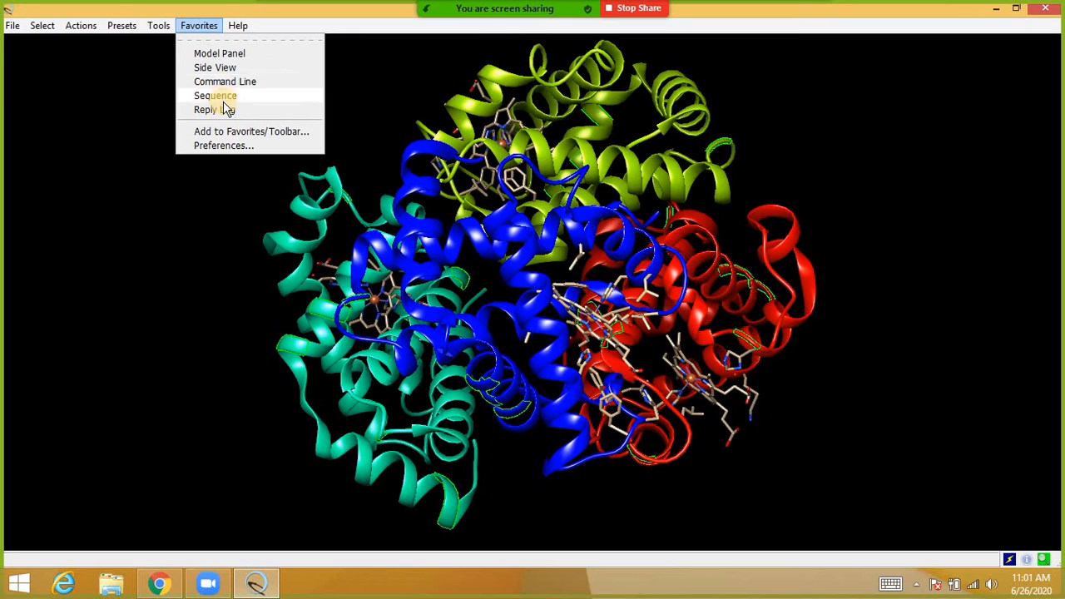
{"action": "left_click", "coordinate": [224, 83]}
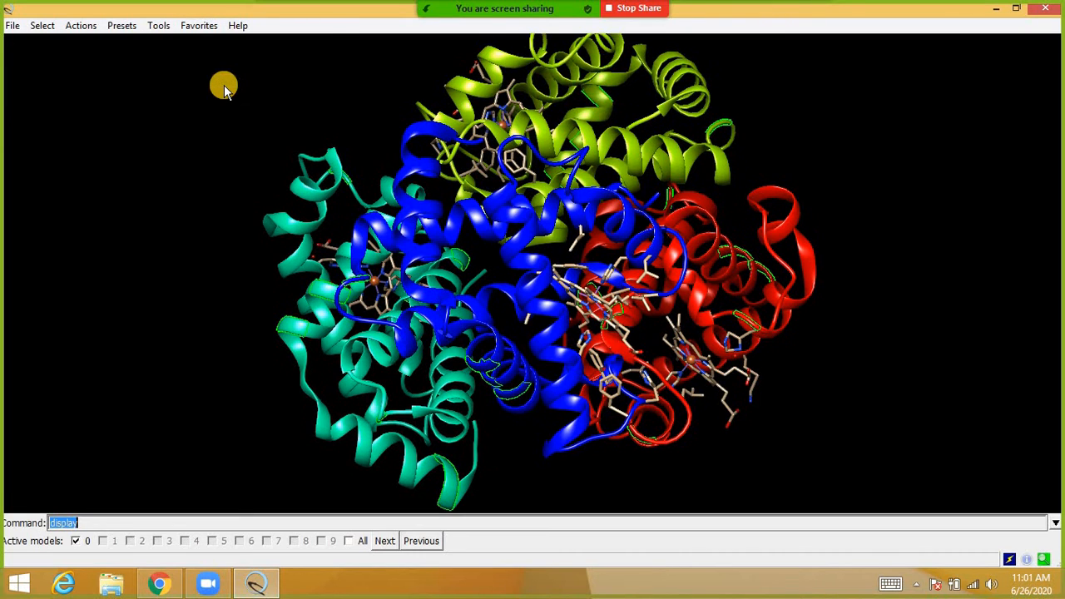
{"action": "mouse_move", "coordinate": [1050, 13]}
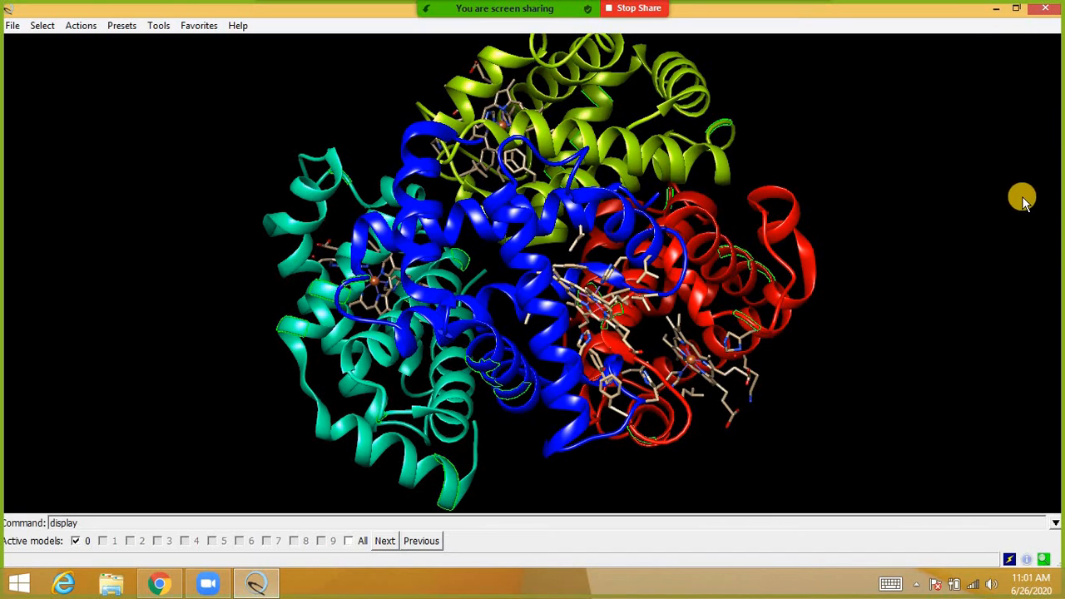
{"action": "left_click", "coordinate": [1016, 7]}
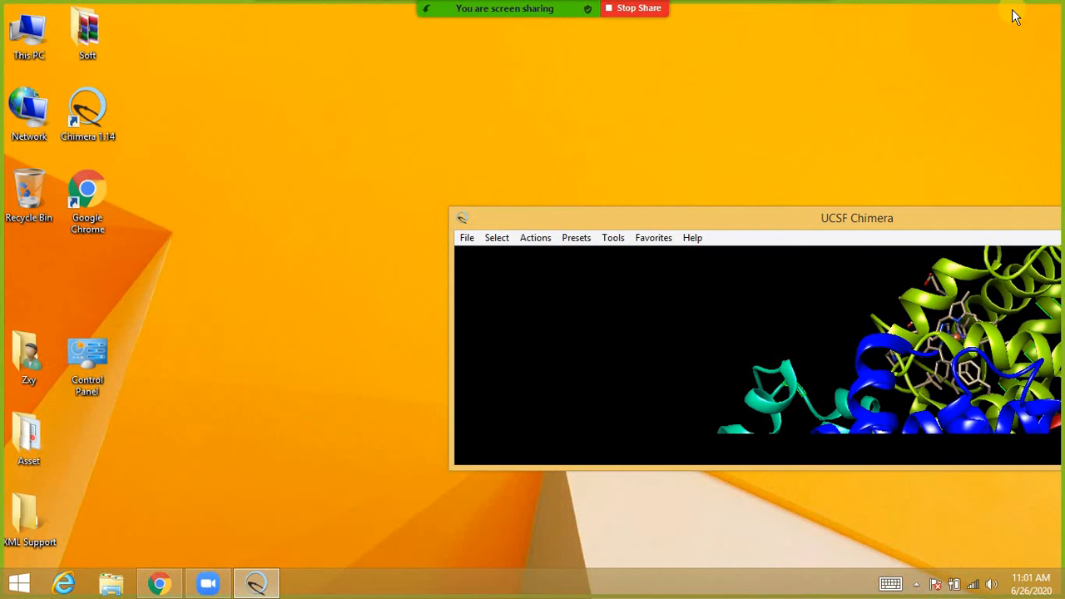
{"action": "left_click_drag", "start_coordinate": [888, 218], "coordinate": [422, 11]}
{"action": "left_click_drag", "start_coordinate": [596, 264], "coordinate": [827, 562]}
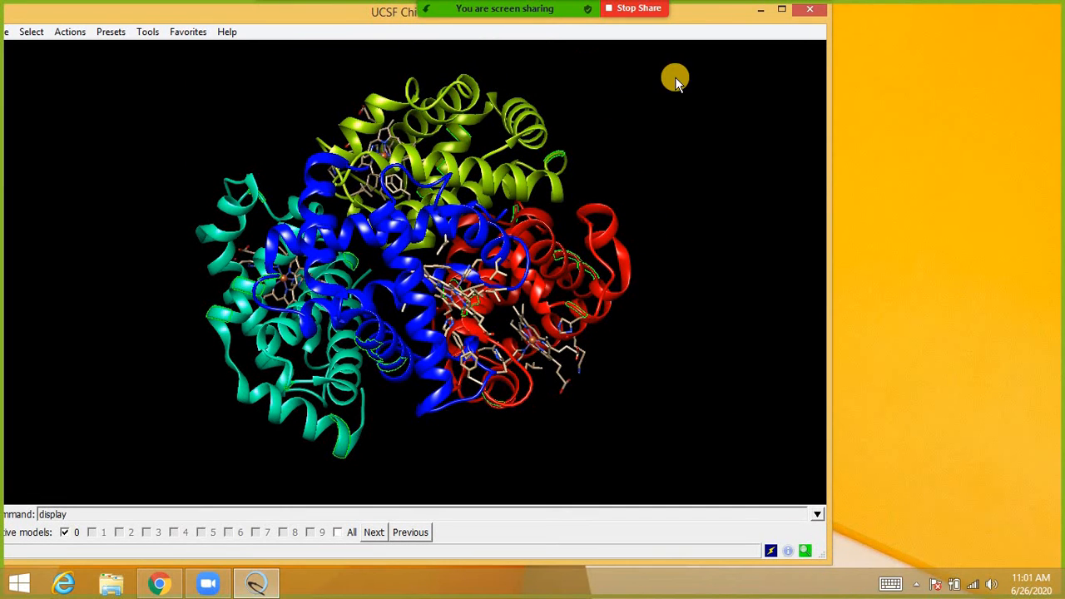
Step: Open the Model Panel and the Side View and arrange both windows beside the main window
{"action": "left_click", "coordinate": [190, 35]}
{"action": "left_click", "coordinate": [189, 60]}
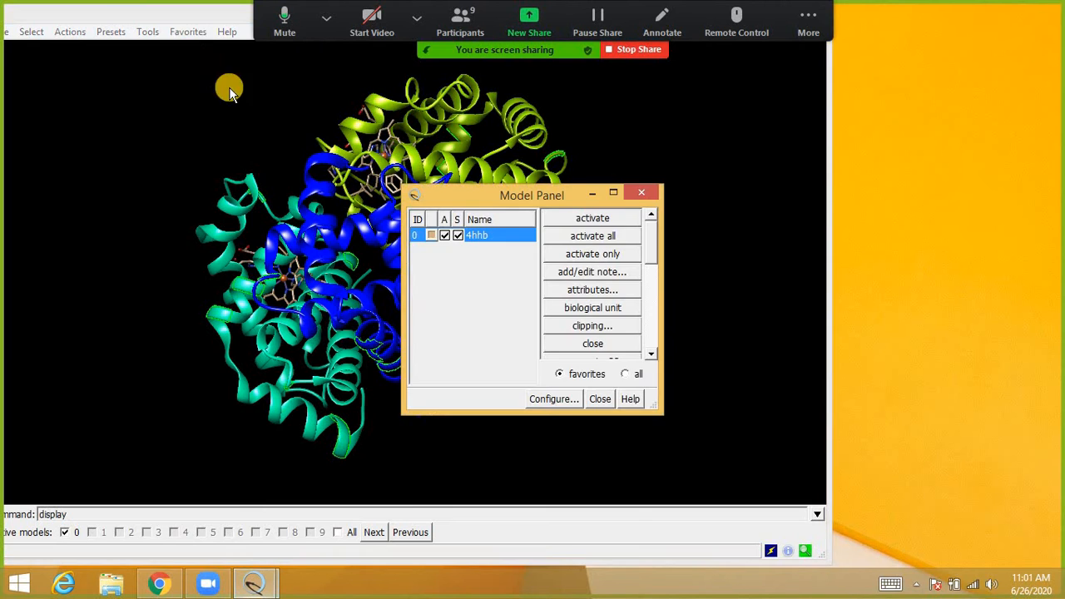
{"action": "left_click", "coordinate": [189, 32]}
{"action": "left_click", "coordinate": [214, 74]}
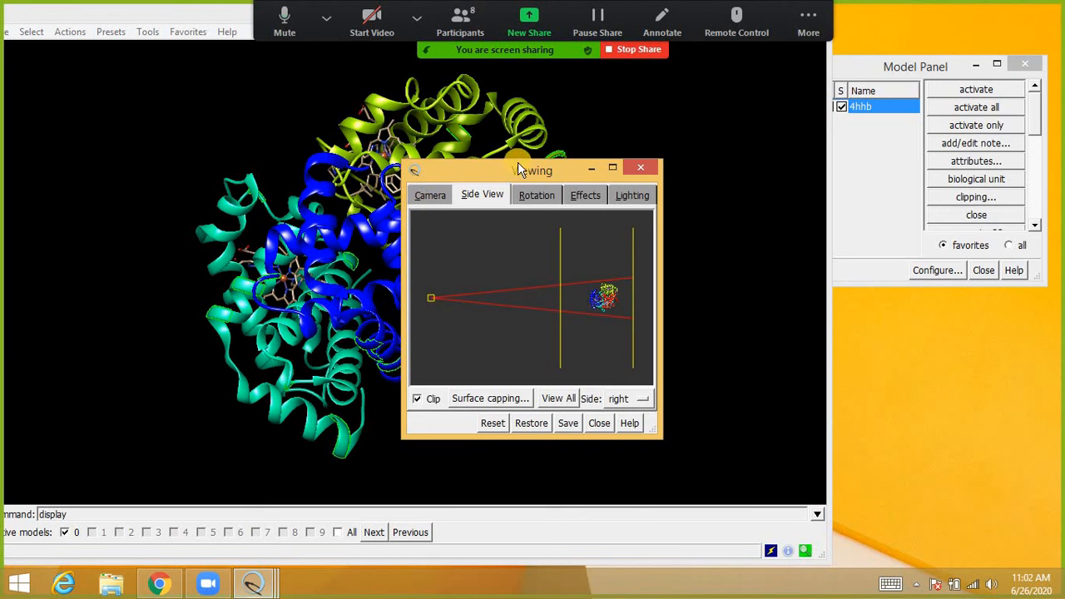
{"action": "left_click_drag", "start_coordinate": [519, 167], "coordinate": [906, 296]}
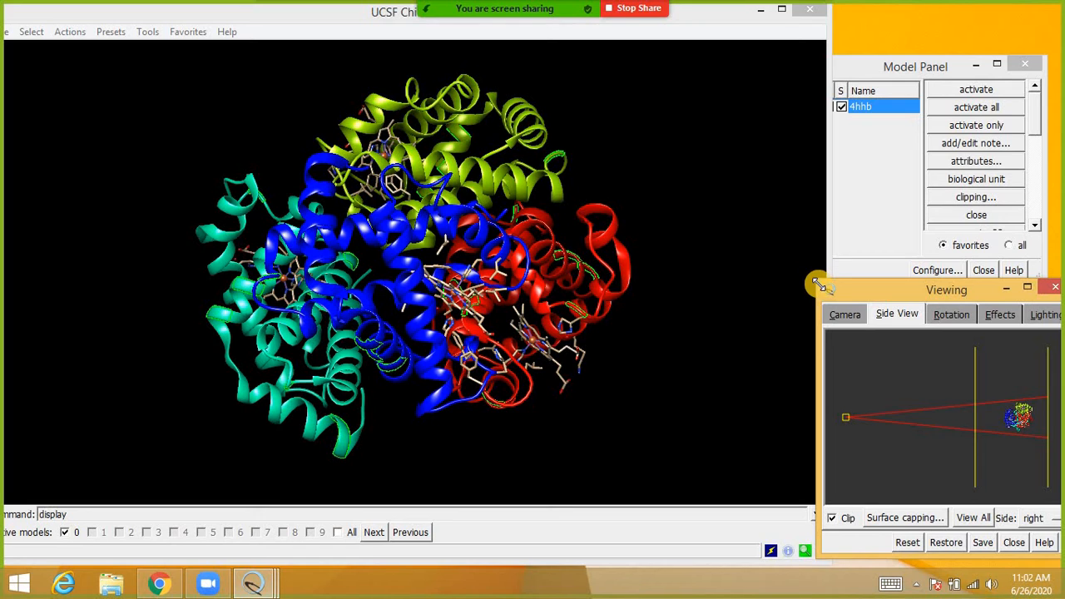
{"action": "left_click_drag", "start_coordinate": [817, 278], "coordinate": [886, 304]}
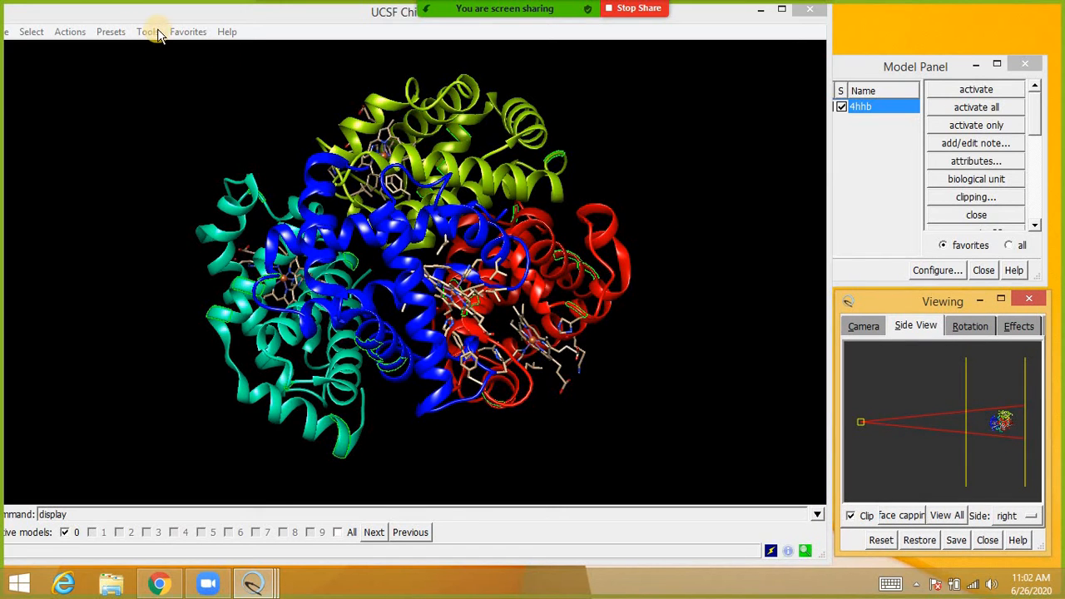
Step: Open the Reply Log, stack it beneath the Viewing window and reposition the main window so its full width is visible
{"action": "left_click", "coordinate": [187, 31]}
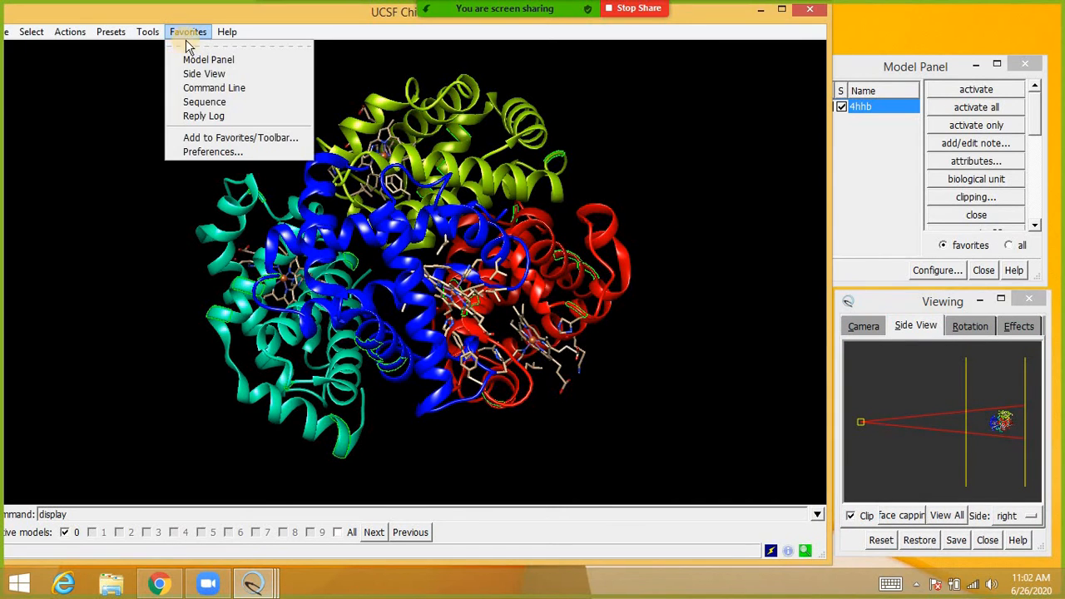
{"action": "left_click", "coordinate": [204, 116]}
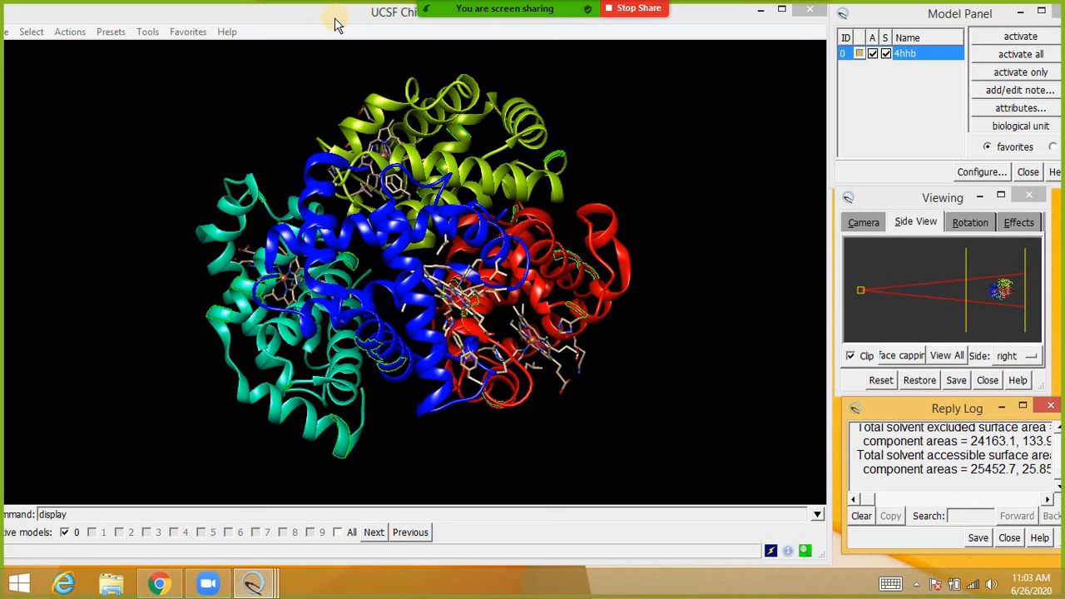
{"action": "left_click_drag", "start_coordinate": [336, 15], "coordinate": [367, 14]}
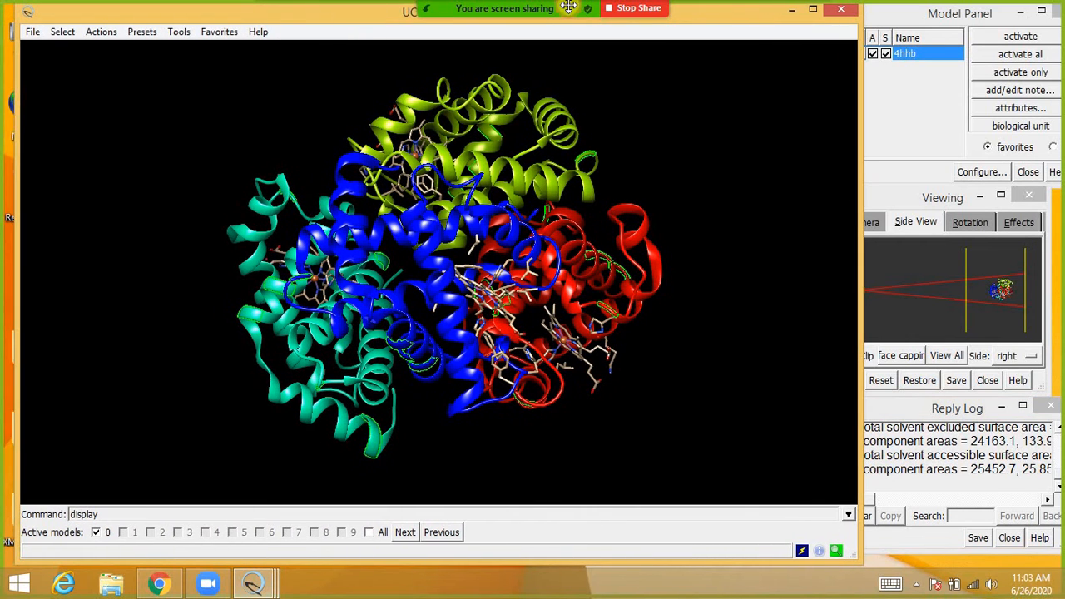
{"action": "left_click", "coordinate": [72, 32]}
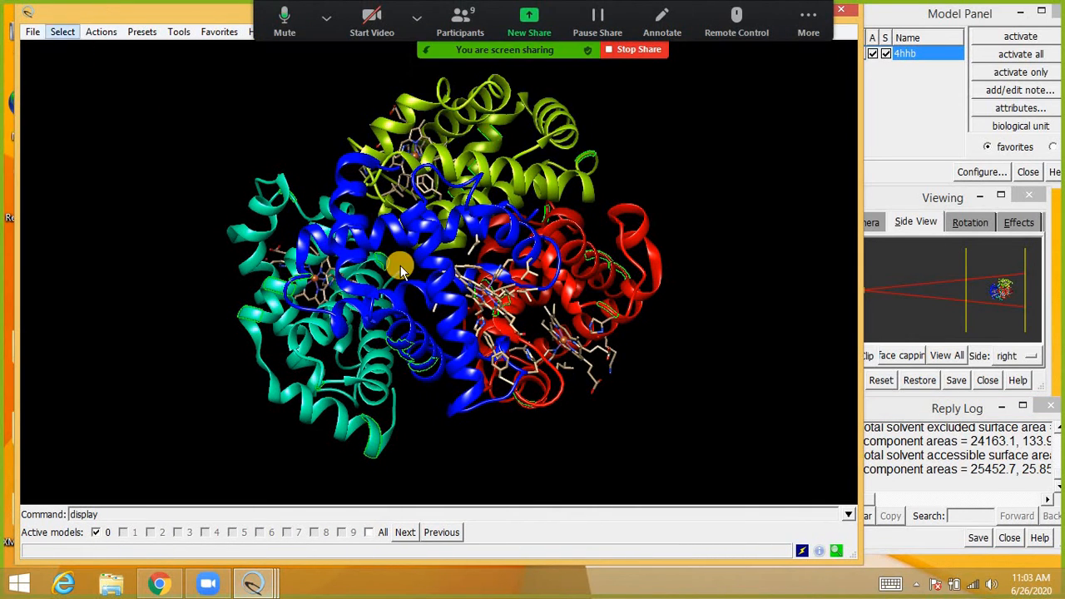
Step: Bring up the rapid access view, load 1ao6 alongside 4hhb with the command "open 1ao6" and rotate both structures
{"action": "left_click", "coordinate": [801, 549]}
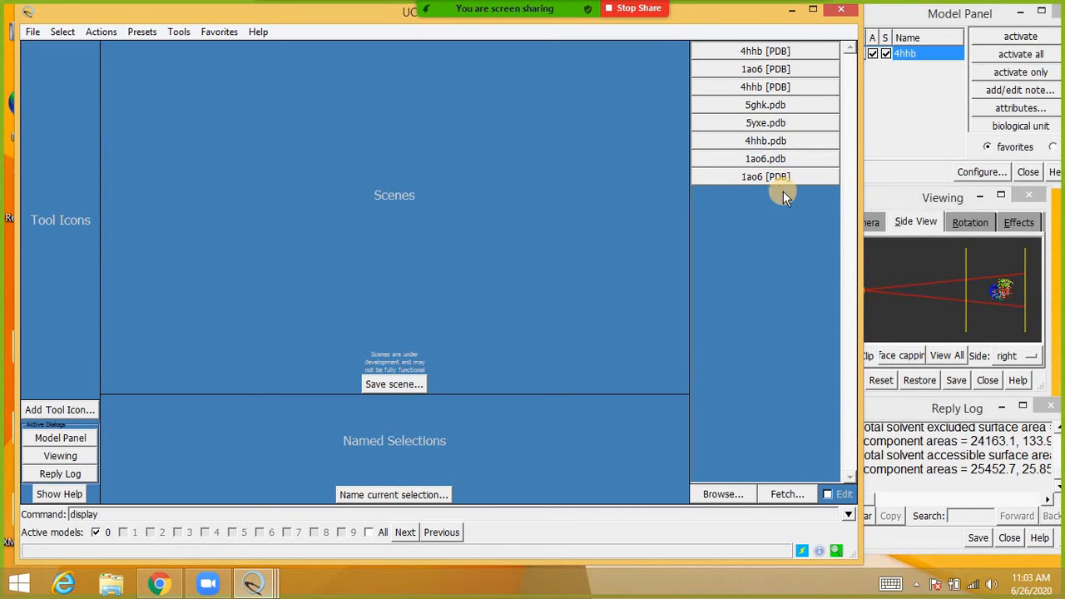
{"action": "left_click", "coordinate": [103, 513]}
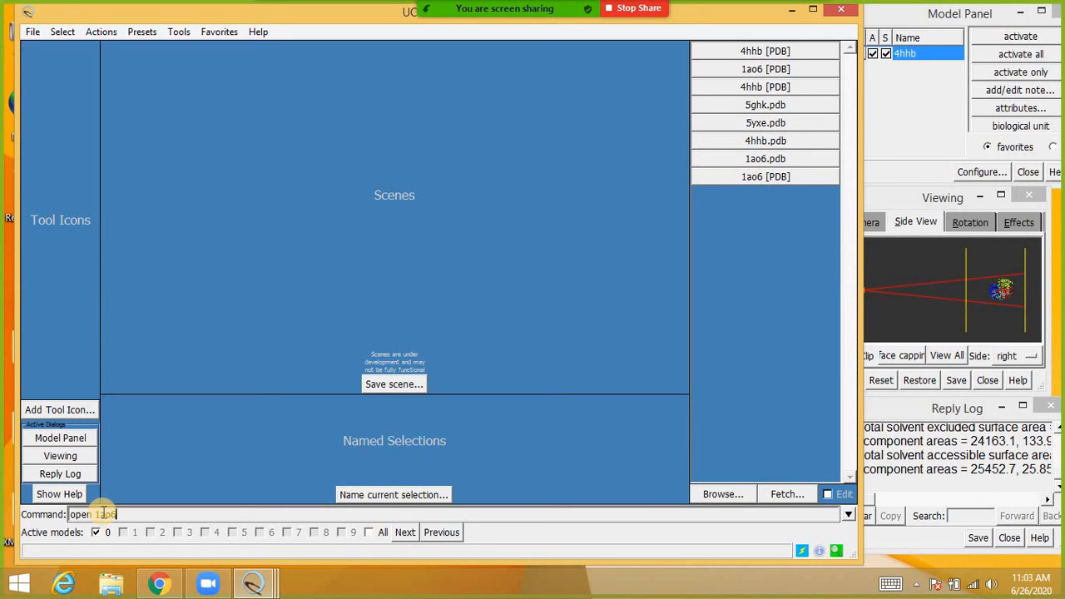
{"action": "key", "text": "Return"}
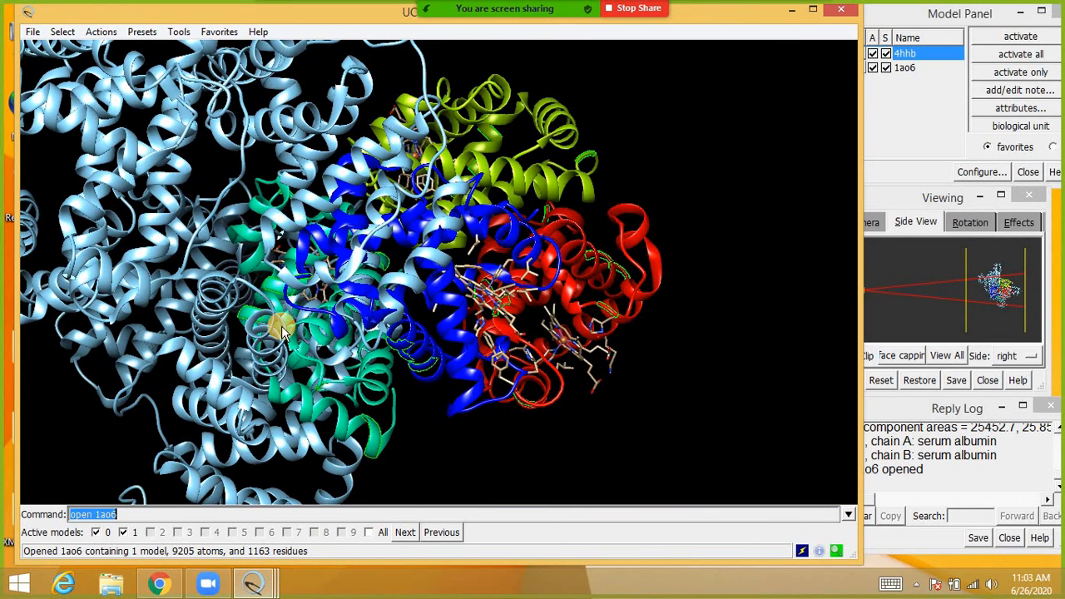
{"action": "left_click_drag", "start_coordinate": [423, 221], "coordinate": [497, 320]}
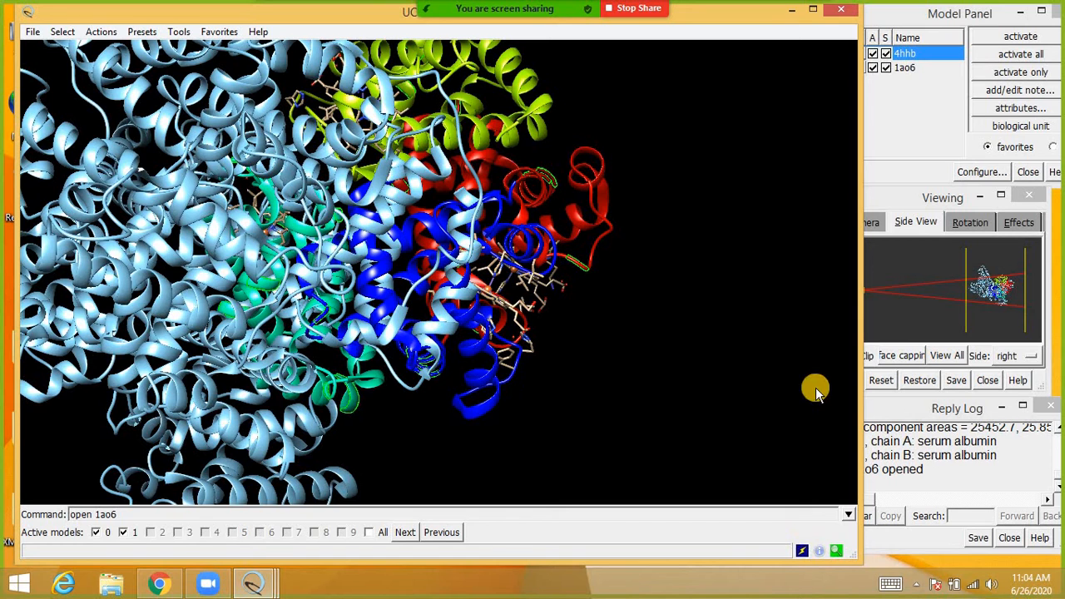
Step: Close the current session, relaunch Chimera 1.14 and show the Command Line
{"action": "left_click", "coordinate": [845, 15]}
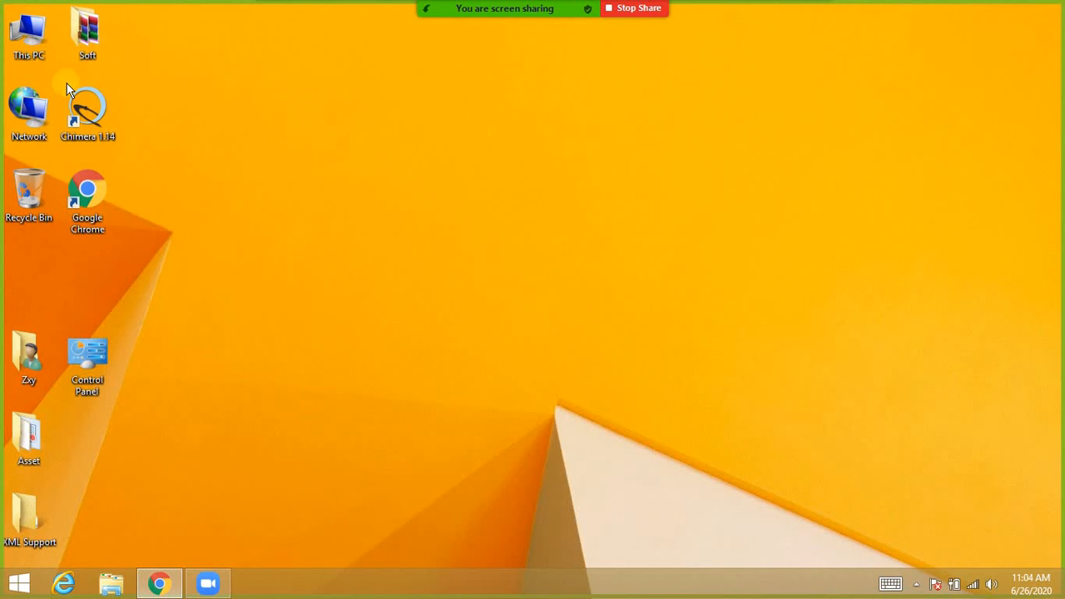
{"action": "double_click", "coordinate": [74, 114]}
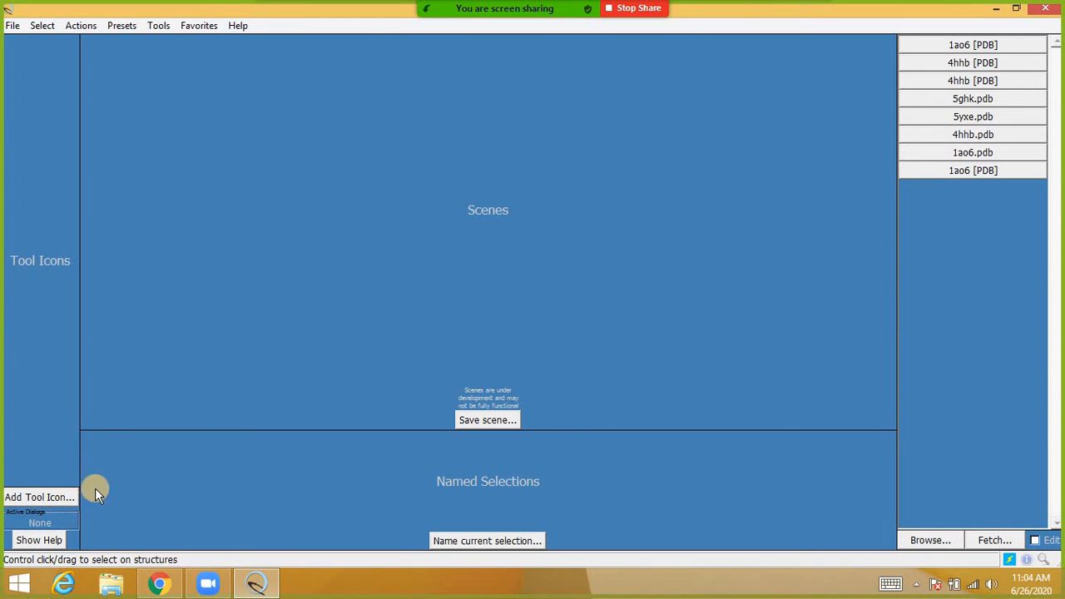
{"action": "left_click", "coordinate": [205, 26]}
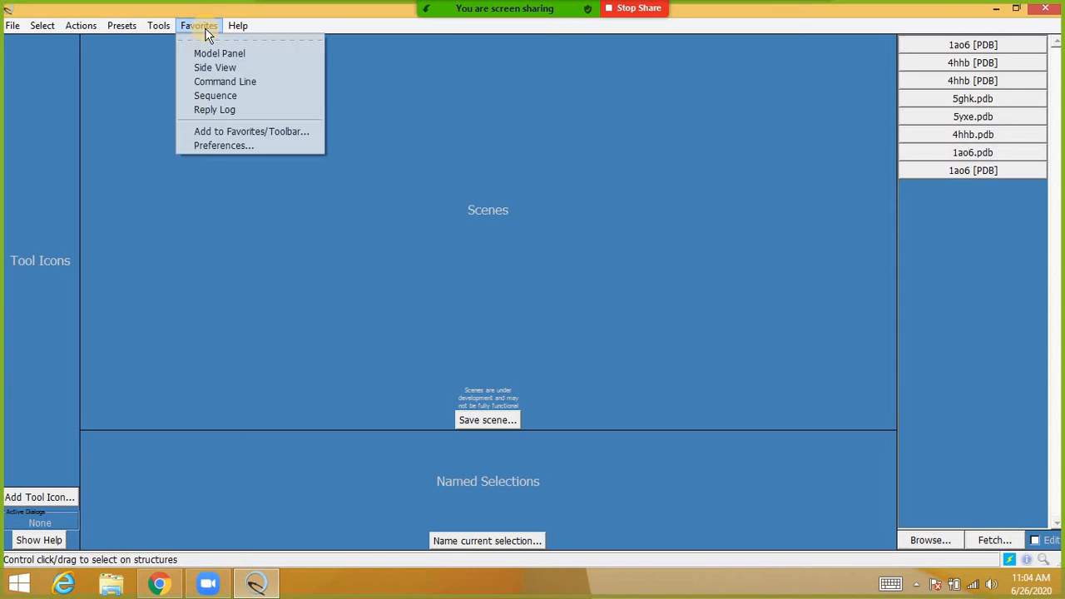
{"action": "left_click", "coordinate": [209, 82]}
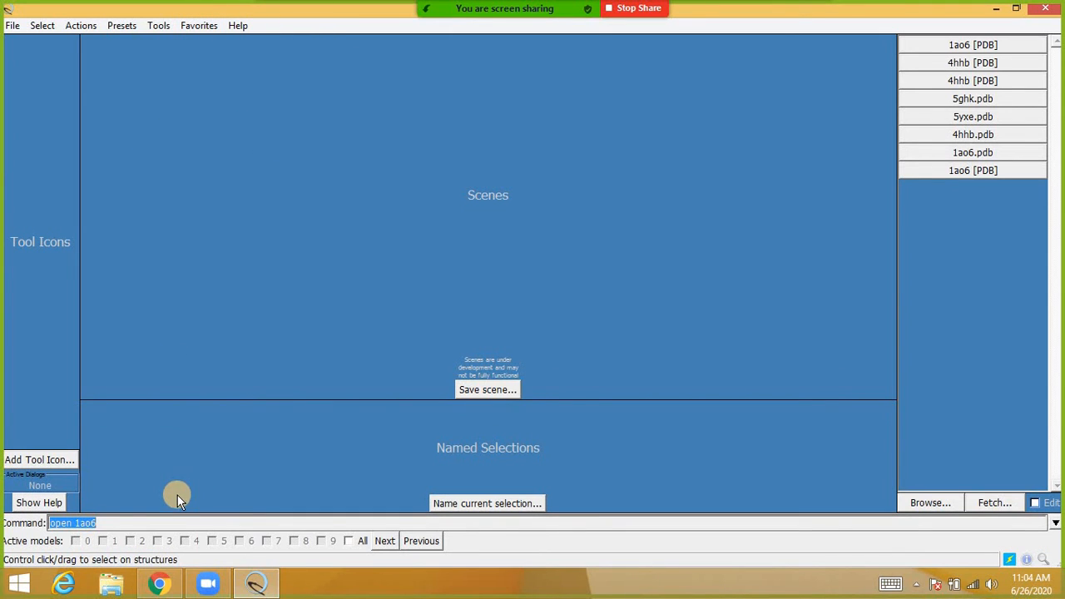
Step: Load the structure with the command "open 1ao6" and focus the view so the whole model fits
{"action": "left_click", "coordinate": [145, 523]}
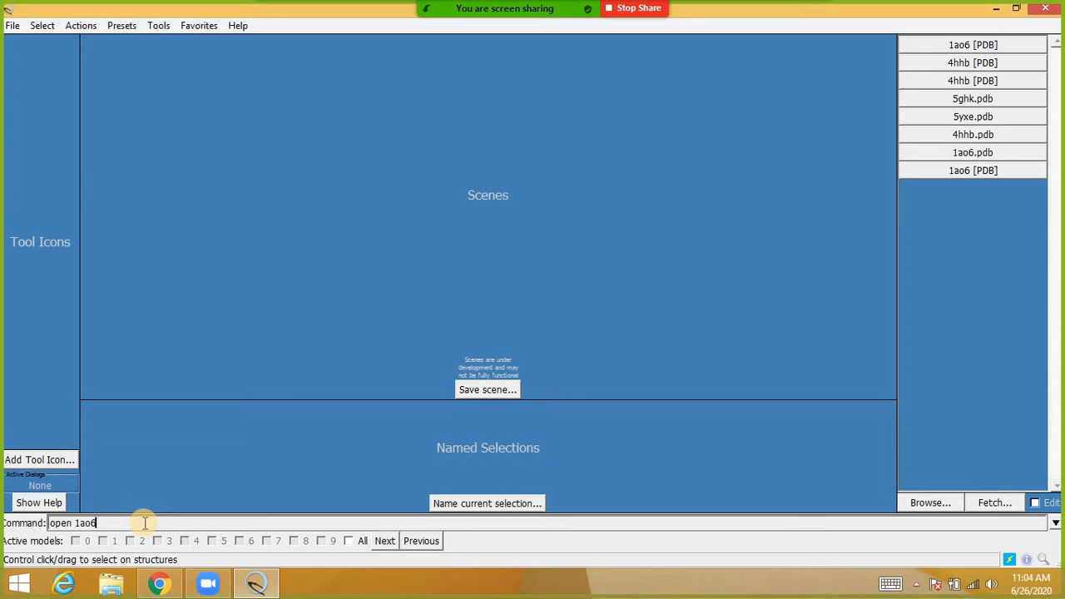
{"action": "key", "text": "Return"}
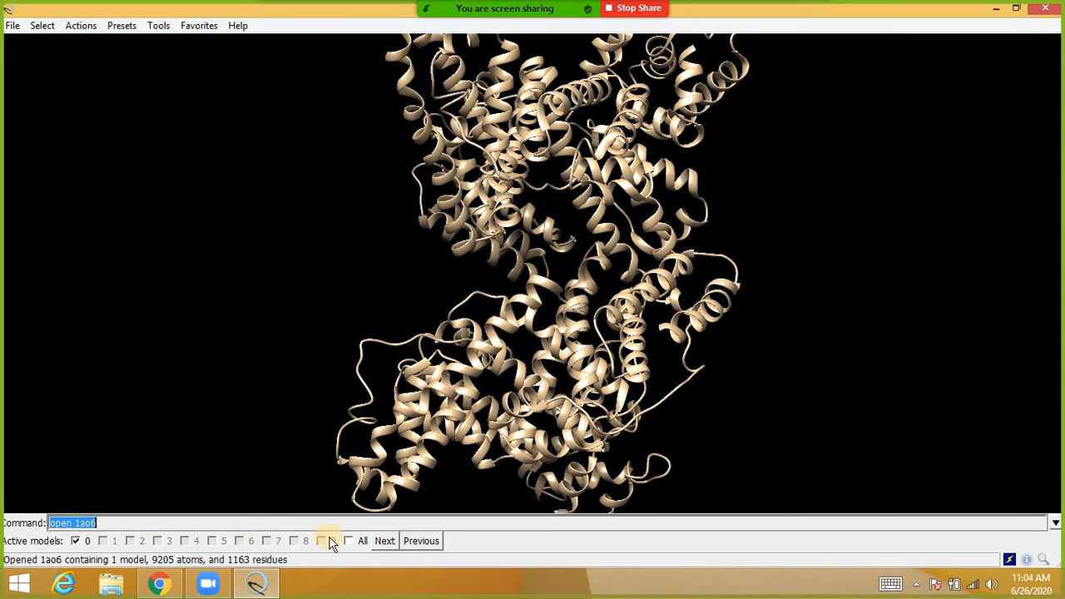
{"action": "left_click", "coordinate": [81, 25]}
{"action": "left_click", "coordinate": [121, 124]}
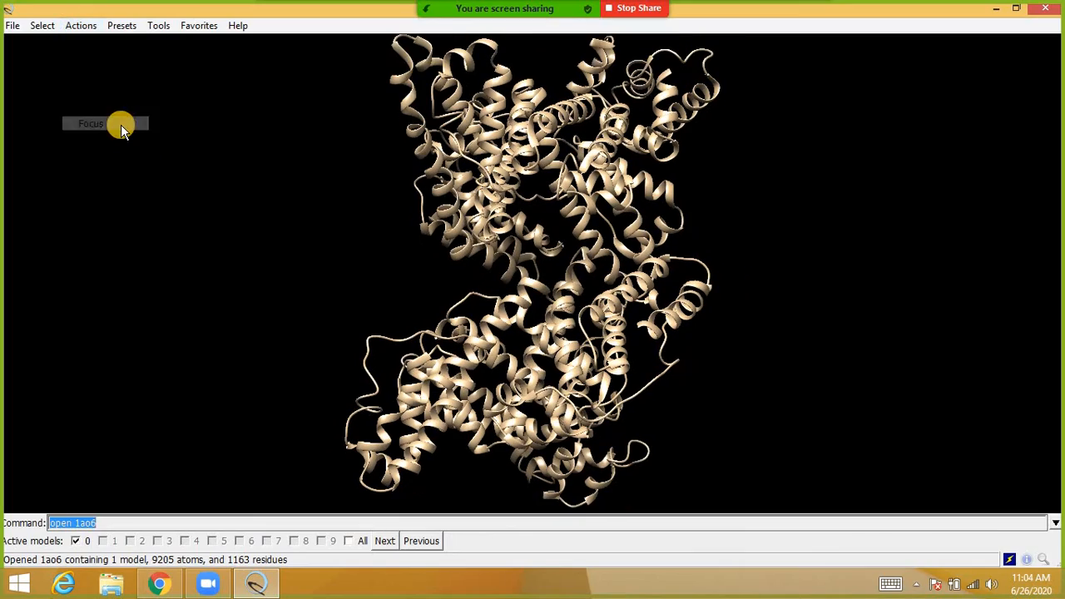
Step: Show the atoms of the whole structure with the command "display" and rotate the model to inspect them
{"action": "left_click_drag", "start_coordinate": [257, 166], "coordinate": [470, 191]}
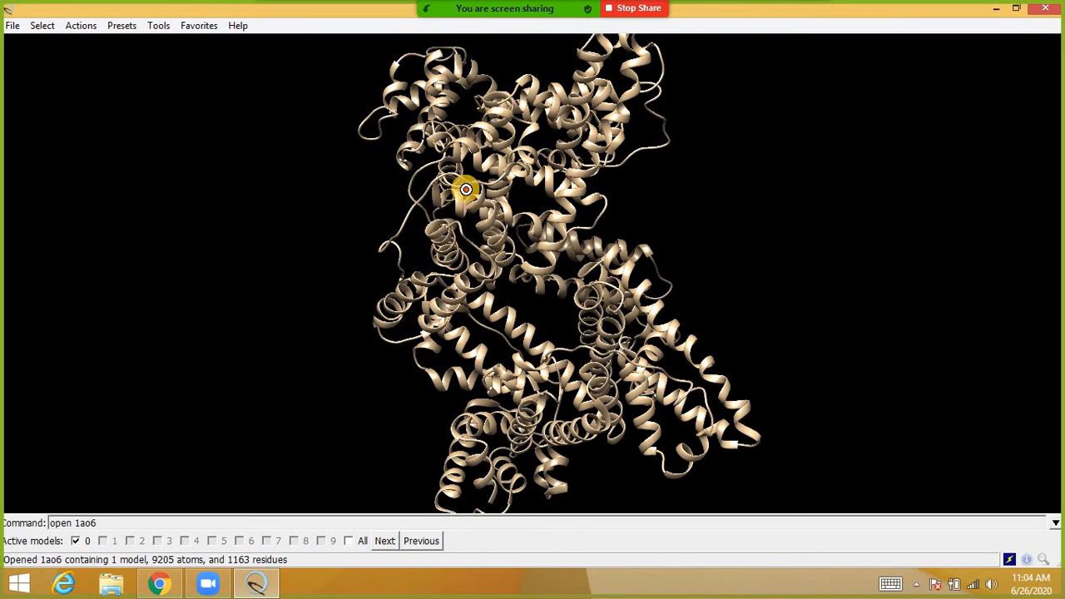
{"action": "left_click_drag", "start_coordinate": [466, 189], "coordinate": [617, 407]}
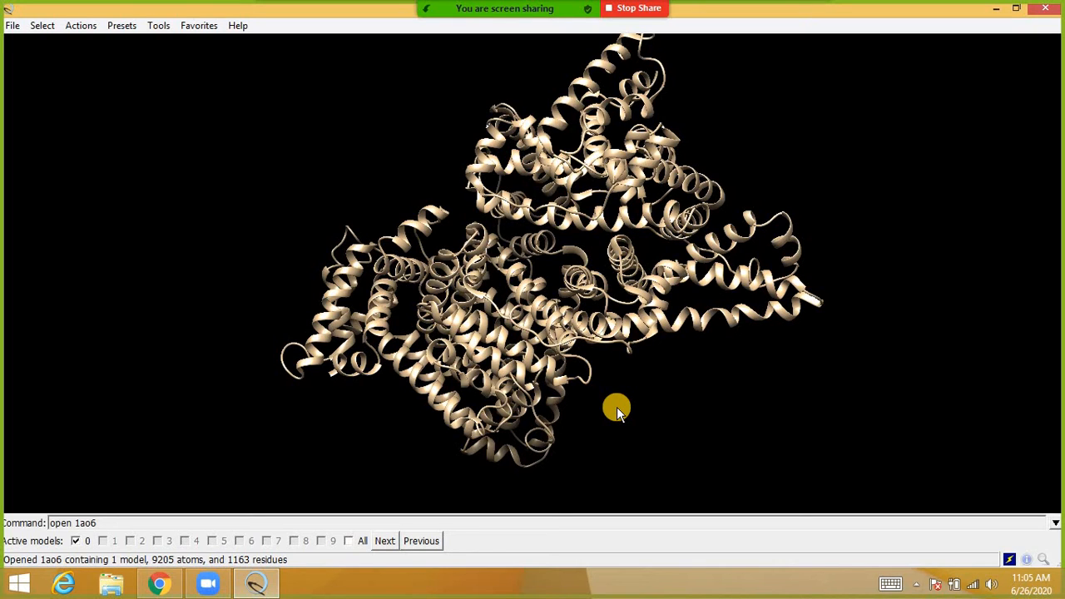
{"action": "left_click", "coordinate": [240, 526]}
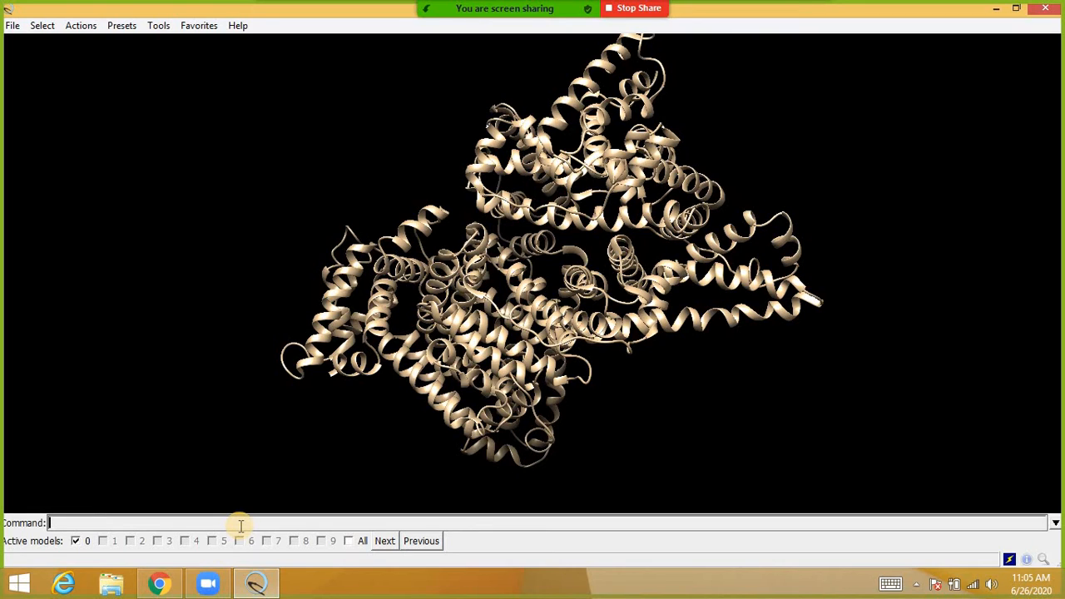
{"action": "type", "text": "display"}
{"action": "key", "text": "Return"}
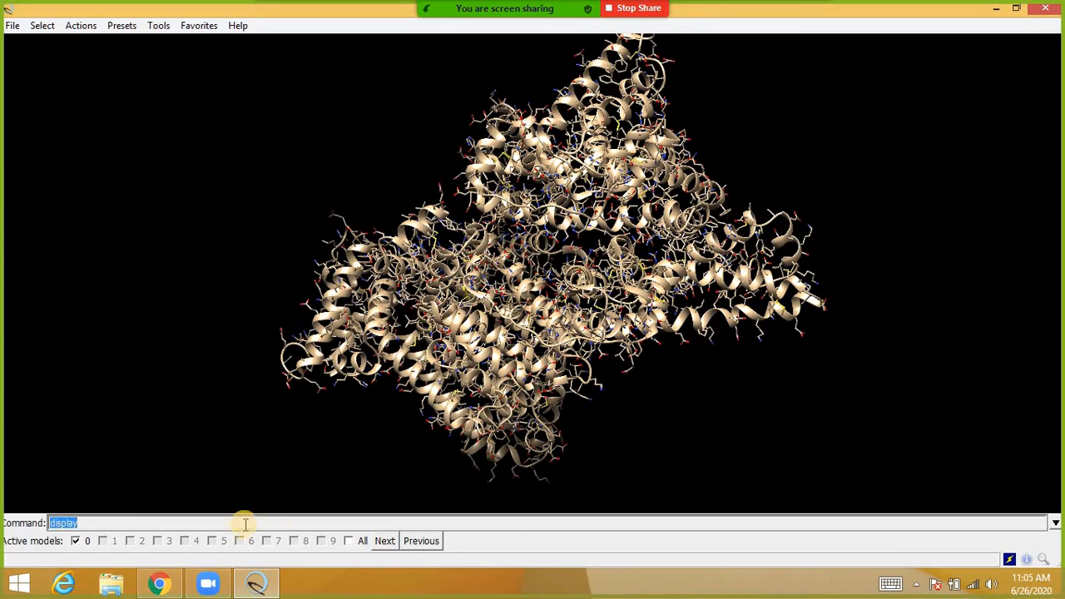
{"action": "left_click_drag", "start_coordinate": [462, 502], "coordinate": [222, 171]}
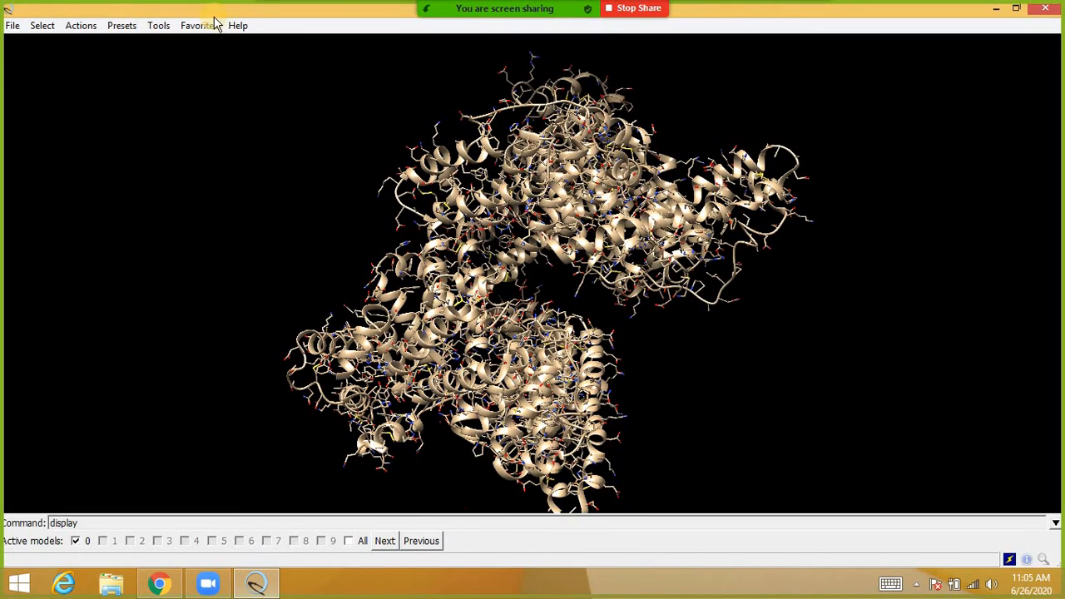
Step: Hide the atoms again with the command "~display", leaving only the ribbon
{"action": "left_click", "coordinate": [154, 523]}
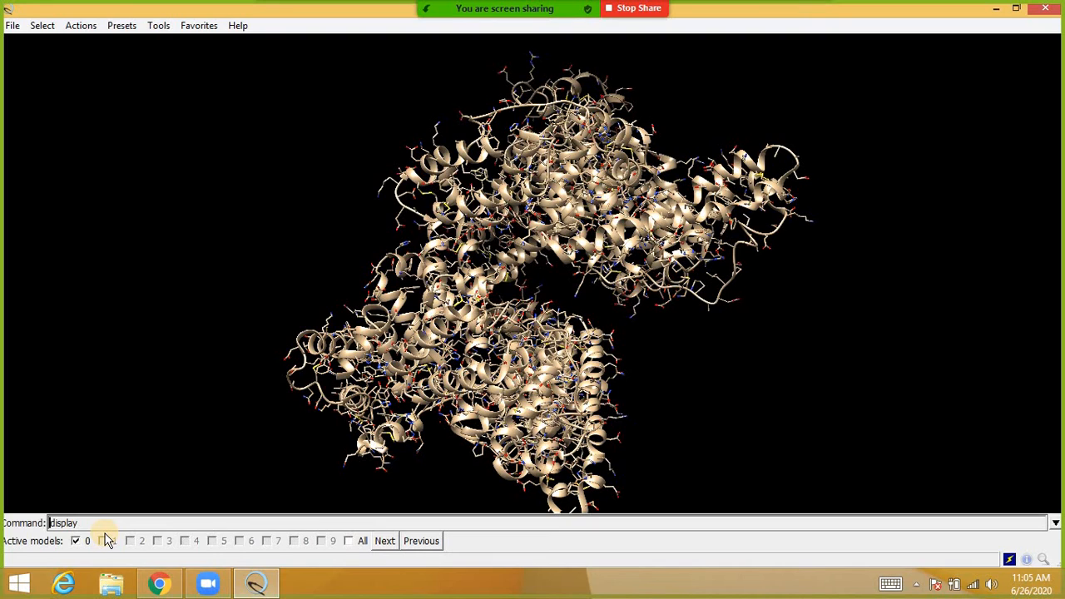
{"action": "type", "text": "~"}
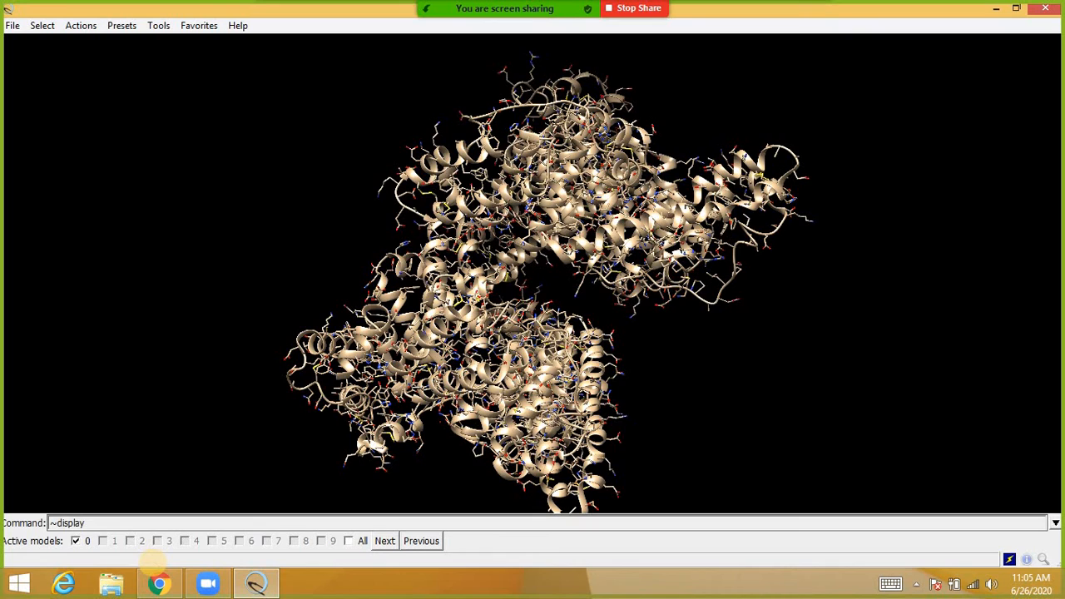
{"action": "key", "text": "Return"}
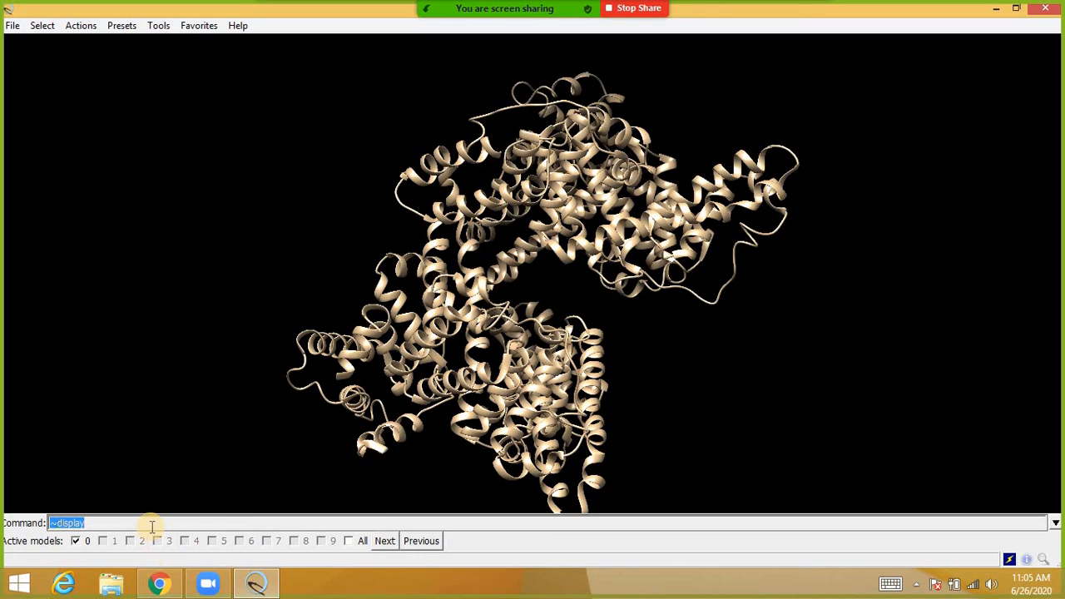
Step: Hide the ribbon representation with the command "~ribbon"
{"action": "left_click", "coordinate": [152, 526]}
{"action": "key", "text": "BackSpace"}
{"action": "key", "text": "BackSpace"}
{"action": "key", "text": "BackSpace"}
{"action": "key", "text": "BackSpace"}
{"action": "key", "text": "BackSpace"}
{"action": "key", "text": "BackSpace"}
{"action": "key", "text": "BackSpace"}
{"action": "key", "text": "BackSpace"}
{"action": "type", "text": "~ribbon"}
{"action": "key", "text": "Return"}
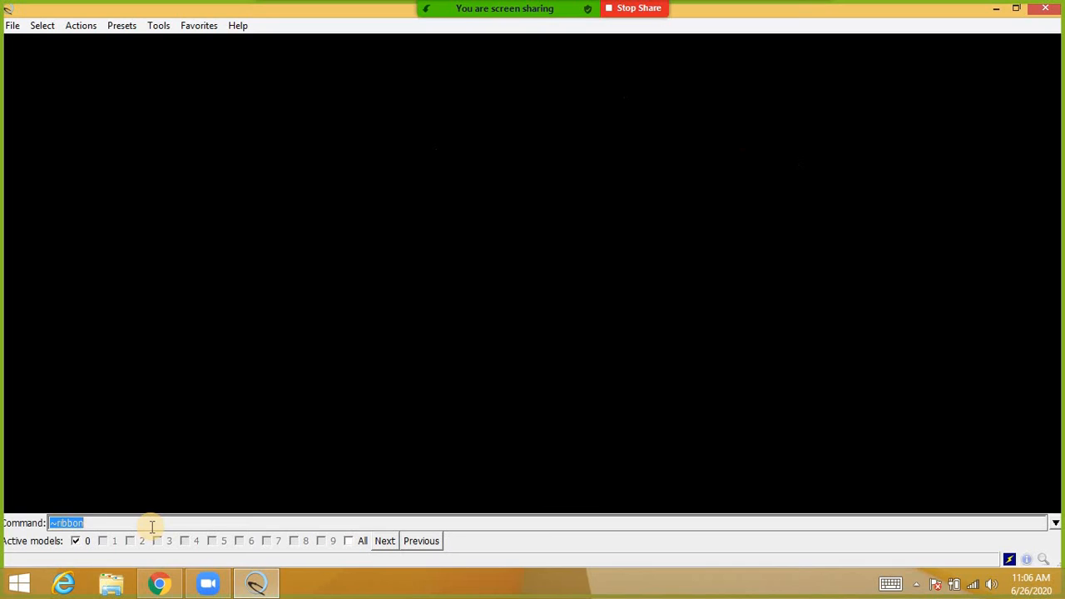
Step: Restore the ribbon representation with the command "ribbon"
{"action": "left_click", "coordinate": [57, 522]}
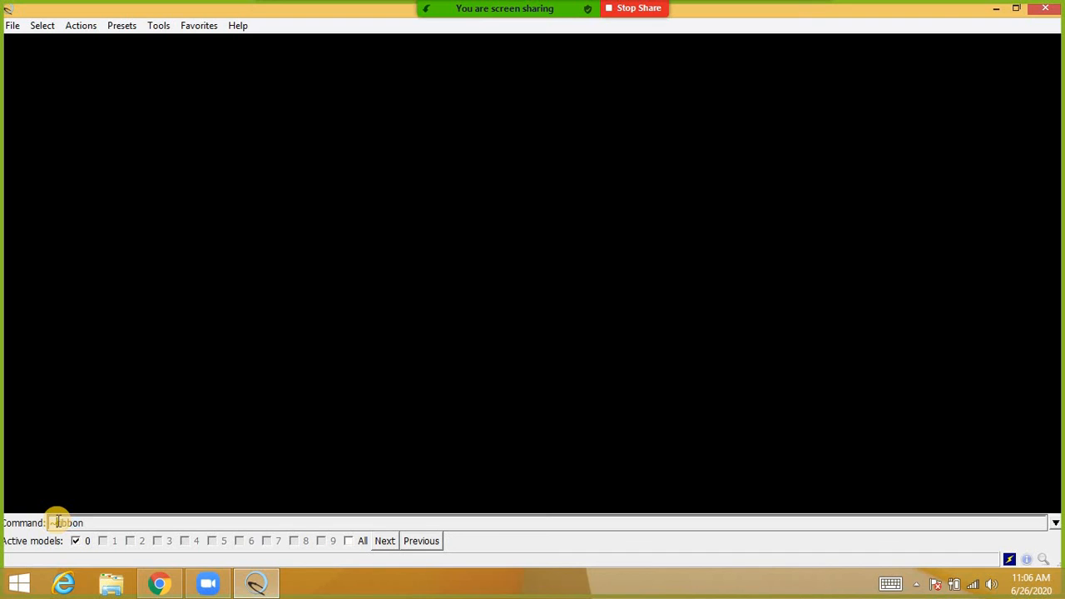
{"action": "key", "text": "BackSpace"}
{"action": "key", "text": "Return"}
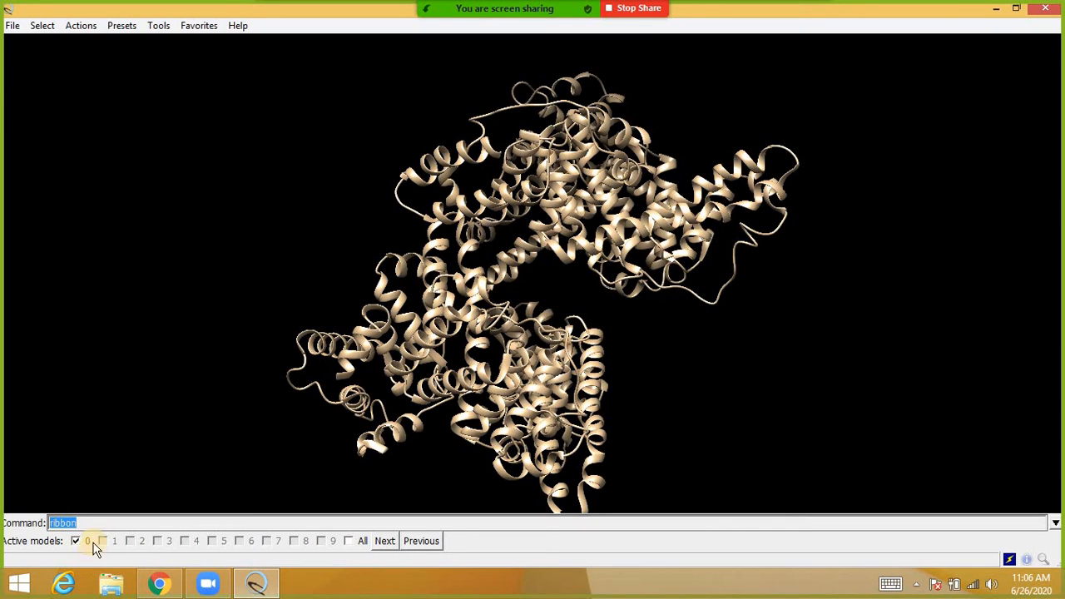
Step: Fit the entire model in the view with the command "focus"
{"action": "left_click", "coordinate": [89, 523]}
{"action": "key", "text": "BackSpace"}
{"action": "key", "text": "BackSpace"}
{"action": "key", "text": "BackSpace"}
{"action": "key", "text": "BackSpace"}
{"action": "key", "text": "BackSpace"}
{"action": "key", "text": "BackSpace"}
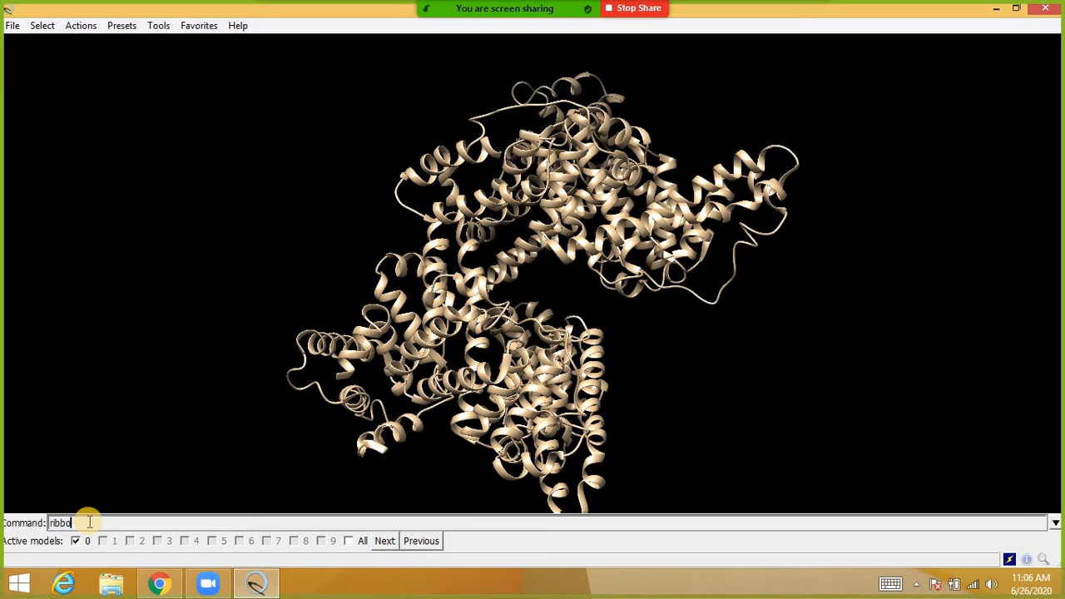
{"action": "type", "text": "focus"}
{"action": "key", "text": "Return"}
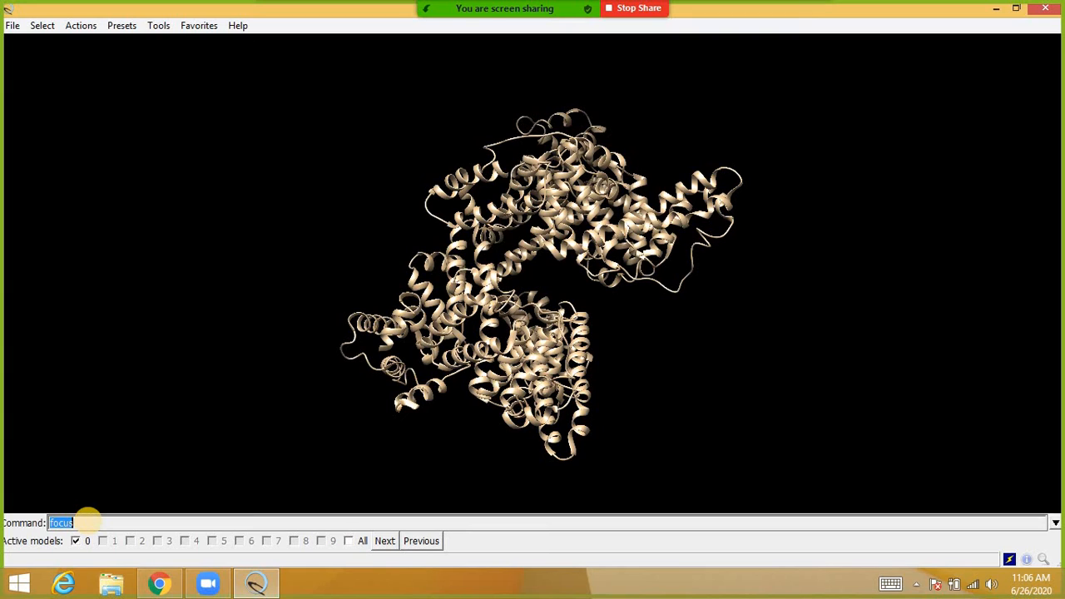
Step: Open the Side View tool with the command "start Side View", shrink its window and rotate the model
{"action": "left_click", "coordinate": [89, 521]}
{"action": "key", "text": "BackSpace"}
{"action": "key", "text": "BackSpace"}
{"action": "key", "text": "BackSpace"}
{"action": "key", "text": "BackSpace"}
{"action": "key", "text": "BackSpace"}
{"action": "type", "text": "start Side View"}
{"action": "key", "text": "Return"}
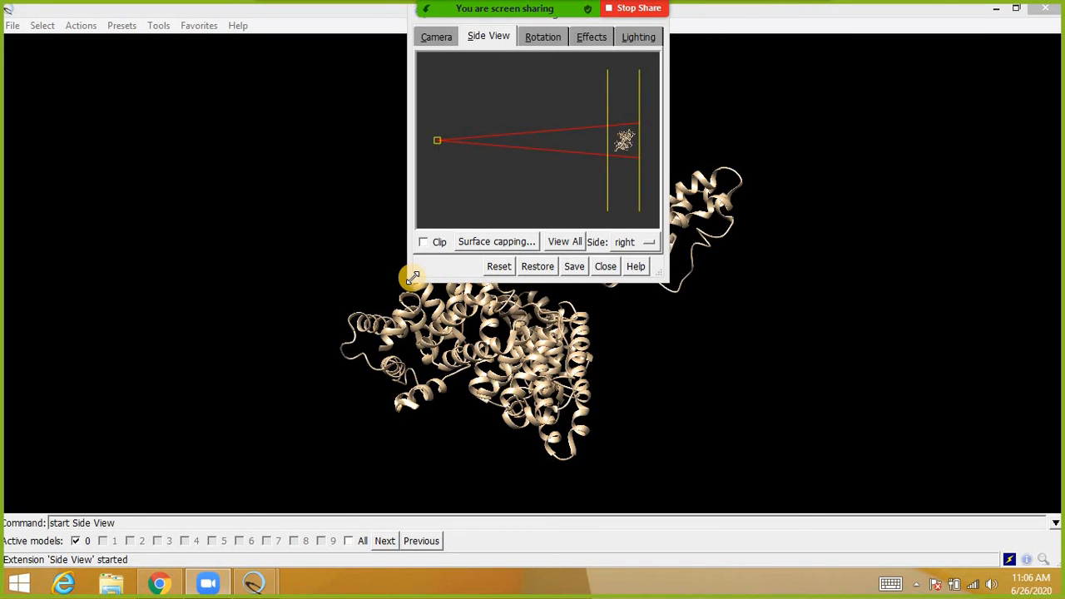
{"action": "left_click_drag", "start_coordinate": [416, 283], "coordinate": [470, 206]}
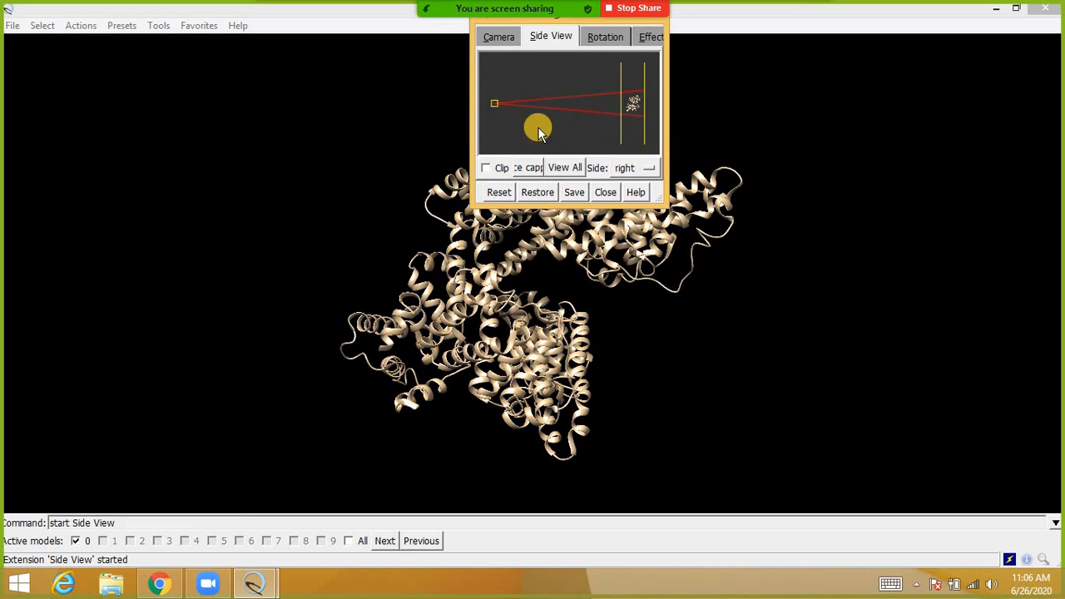
{"action": "left_click_drag", "start_coordinate": [499, 307], "coordinate": [441, 292]}
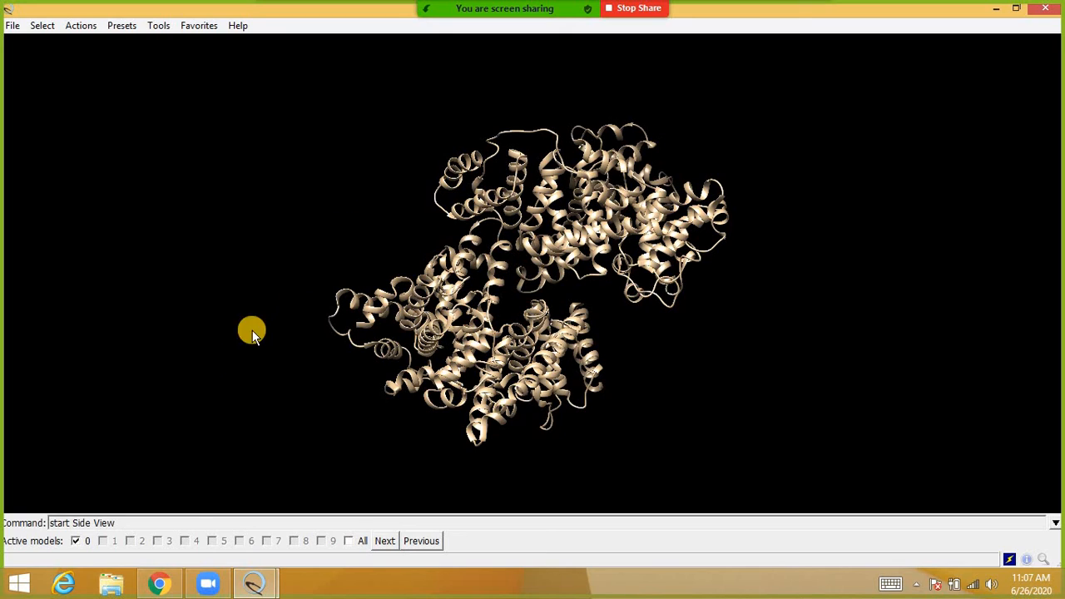
Step: Color the leucine residues red with the command "color red : leu" and inspect them from another angle at closer range
{"action": "left_click", "coordinate": [182, 523]}
{"action": "key", "text": "BackSpace"}
{"action": "key", "text": "BackSpace"}
{"action": "key", "text": "BackSpace"}
{"action": "key", "text": "BackSpace"}
{"action": "key", "text": "BackSpace"}
{"action": "key", "text": "BackSpace"}
{"action": "key", "text": "BackSpace"}
{"action": "key", "text": "BackSpace"}
{"action": "key", "text": "BackSpace"}
{"action": "key", "text": "BackSpace"}
{"action": "key", "text": "BackSpace"}
{"action": "key", "text": "BackSpace"}
{"action": "key", "text": "BackSpace"}
{"action": "key", "text": "BackSpace"}
{"action": "key", "text": "BackSpace"}
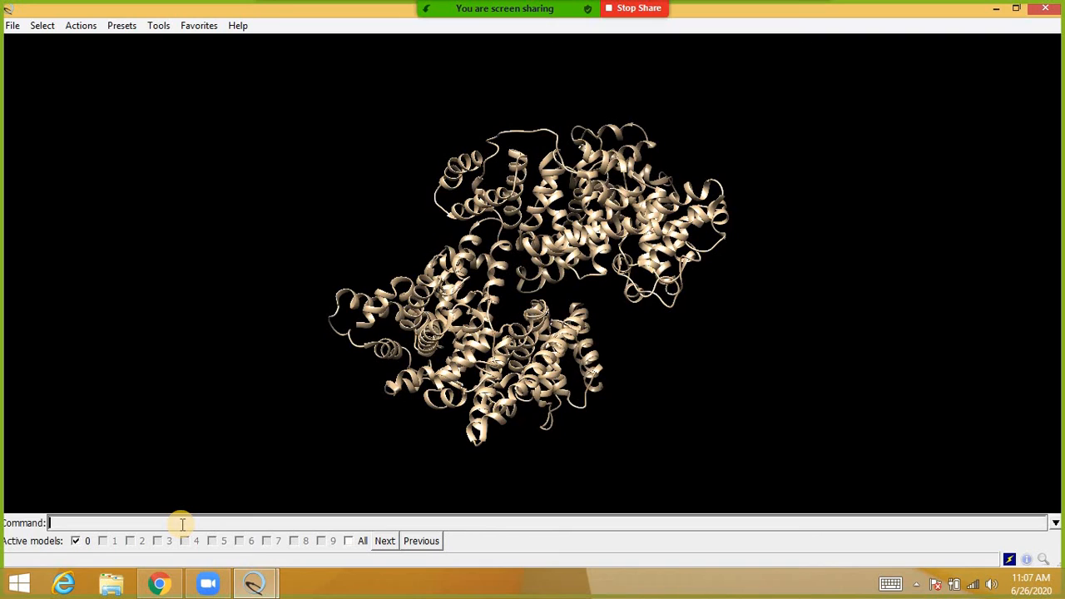
{"action": "type", "text": "color red : leu"}
{"action": "key", "text": "Return"}
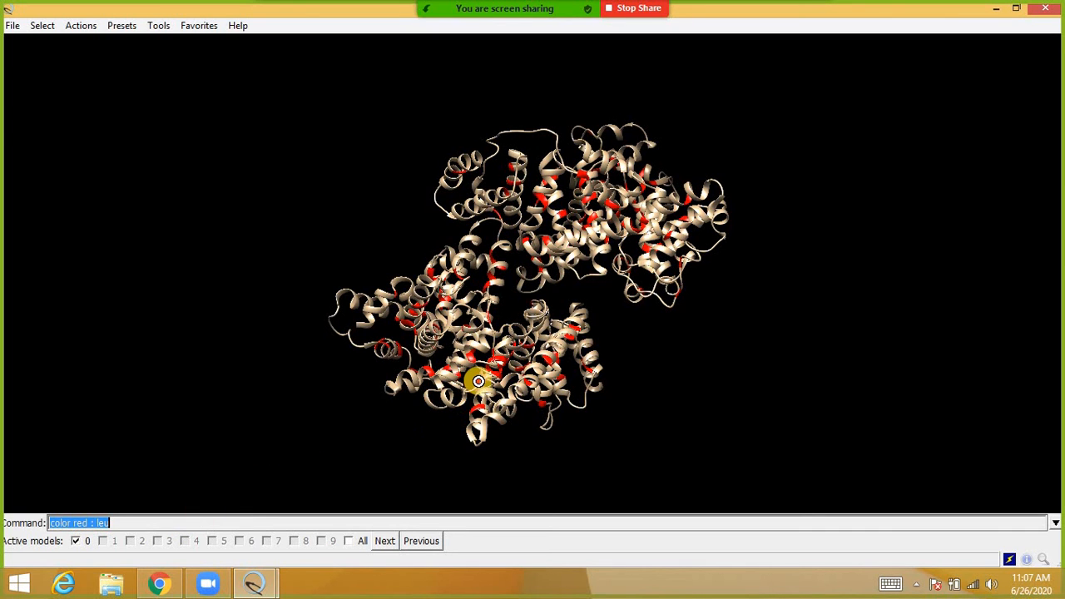
{"action": "left_click", "coordinate": [437, 394]}
{"action": "left_click_drag", "start_coordinate": [353, 399], "coordinate": [626, 285]}
{"action": "scroll", "coordinate": [616, 284], "scroll_direction": "up", "scroll_amount": 3}
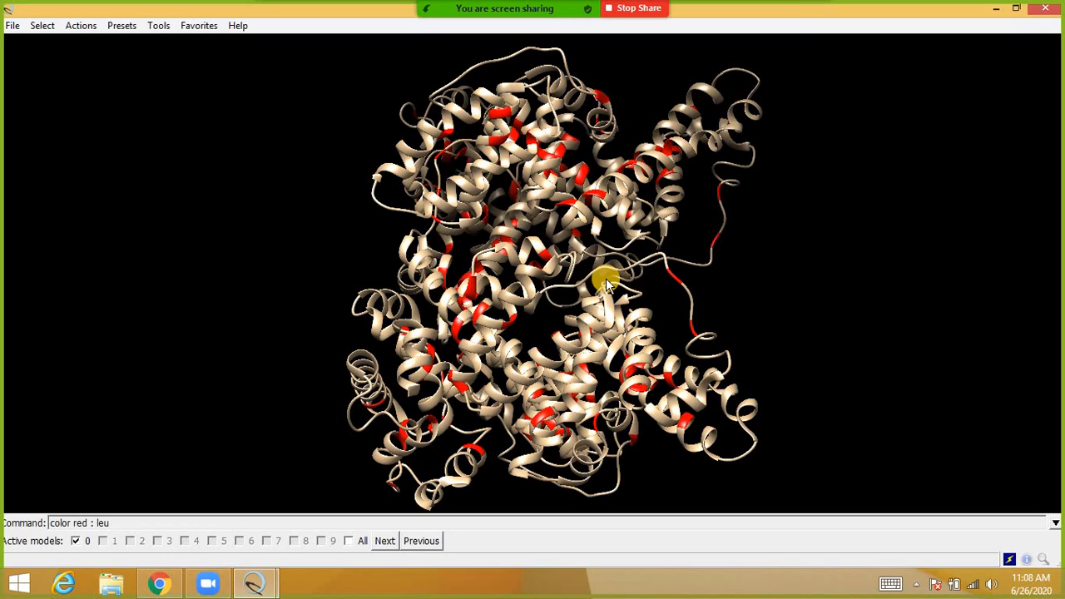
Step: Color the whole structure green with the command "color green" and rotate it
{"action": "left_click", "coordinate": [121, 523]}
{"action": "key", "text": "BackSpace"}
{"action": "key", "text": "BackSpace"}
{"action": "key", "text": "BackSpace"}
{"action": "key", "text": "BackSpace"}
{"action": "key", "text": "BackSpace"}
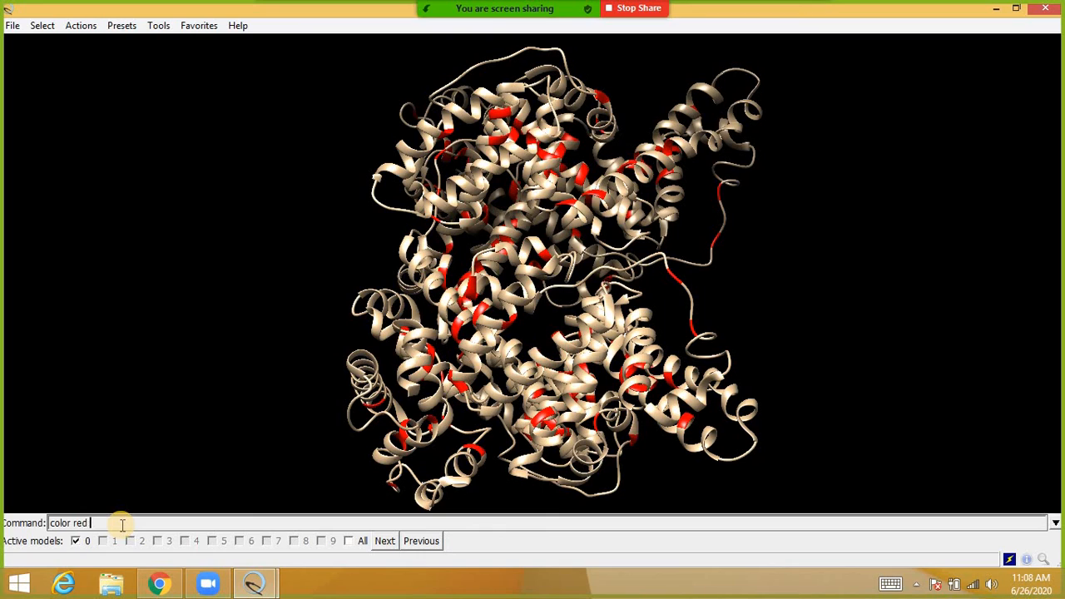
{"action": "key", "text": "BackSpace"}
{"action": "key", "text": "BackSpace"}
{"action": "key", "text": "BackSpace"}
{"action": "key", "text": "BackSpace"}
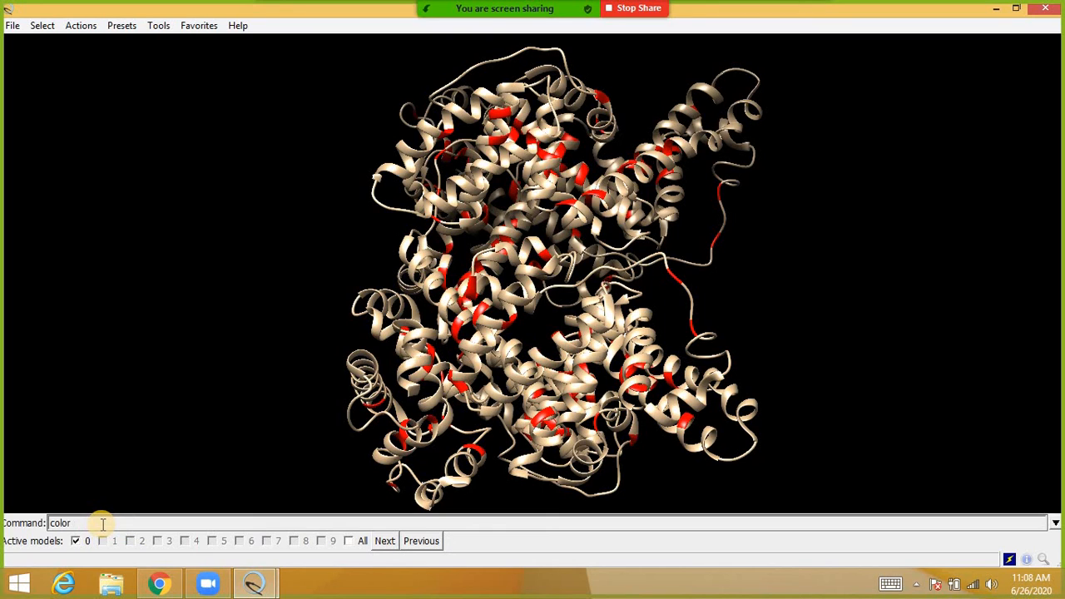
{"action": "type", "text": "green"}
{"action": "key", "text": "Return"}
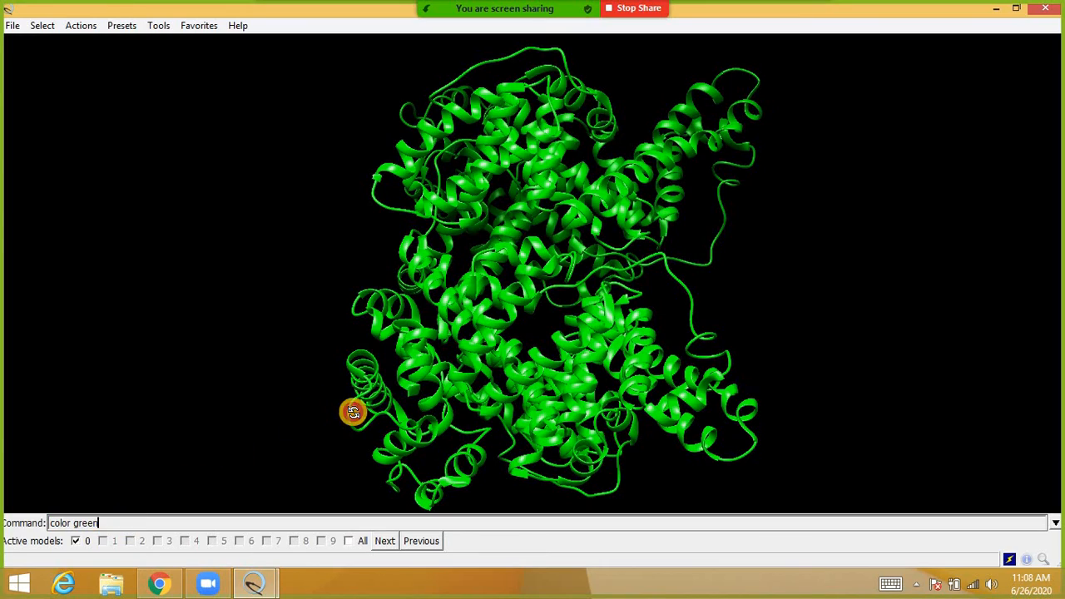
{"action": "left_click_drag", "start_coordinate": [352, 411], "coordinate": [225, 305]}
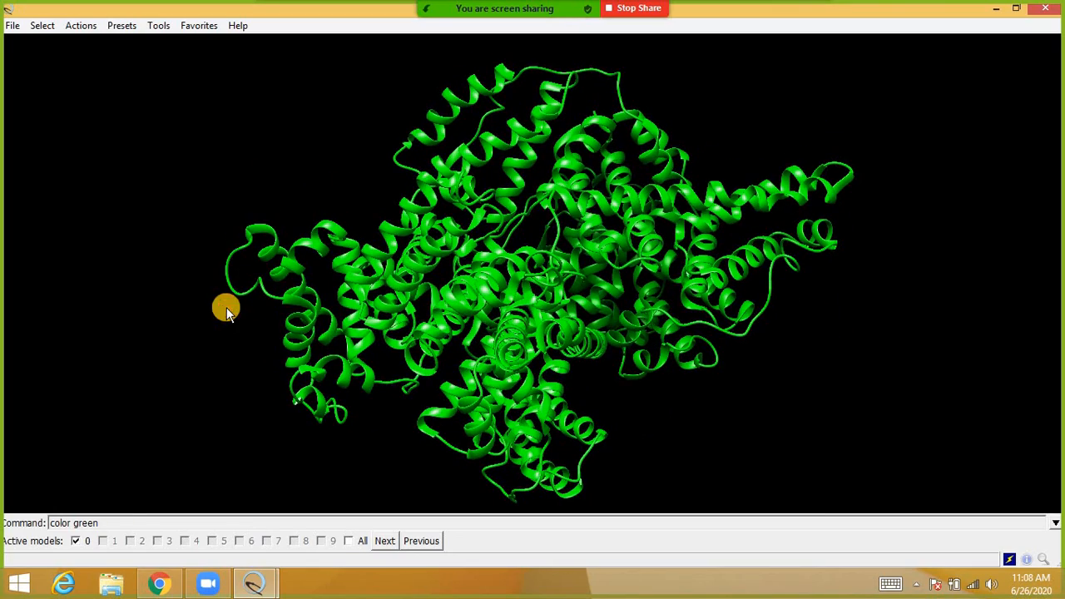
Step: Select the protruding loop and adjoining helix turn at the outer end of the structure
{"action": "left_click", "coordinate": [109, 520]}
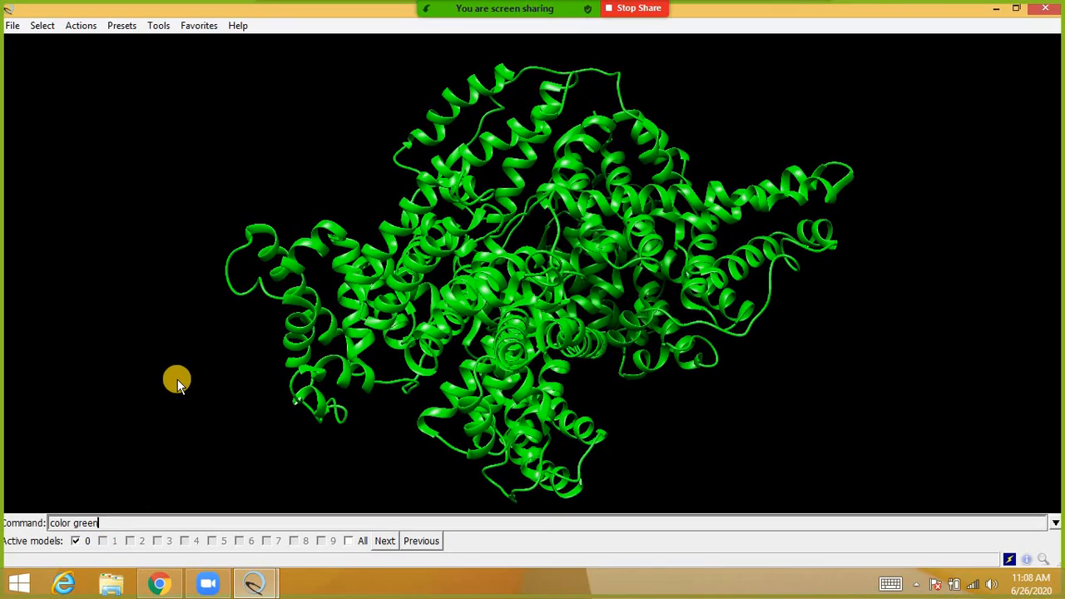
{"action": "left_click", "coordinate": [181, 215]}
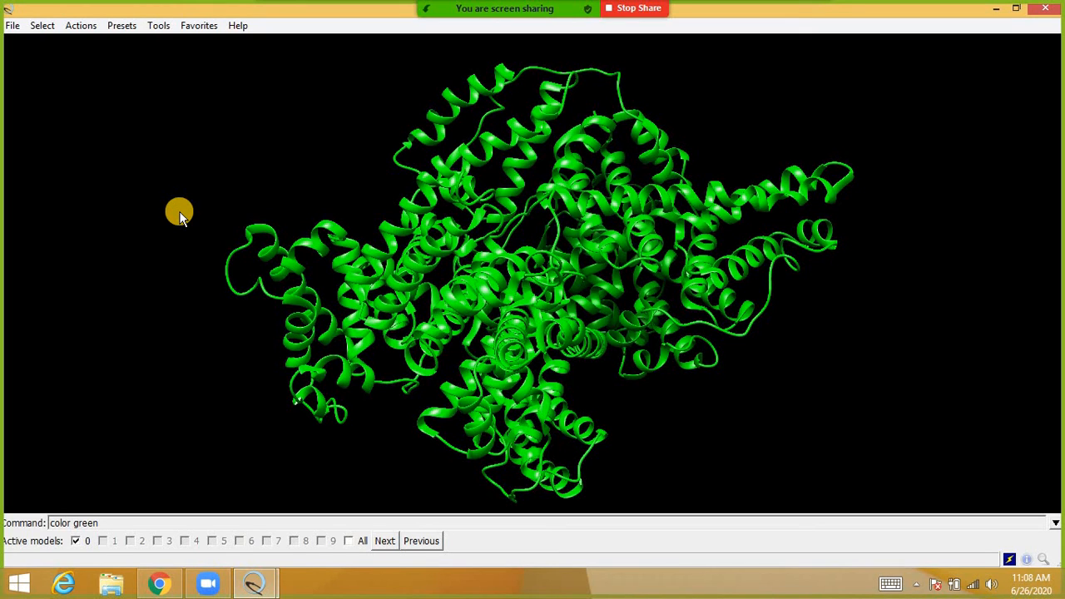
{"action": "left_click_drag", "start_coordinate": [180, 211], "coordinate": [275, 266], "text": "ctrl"}
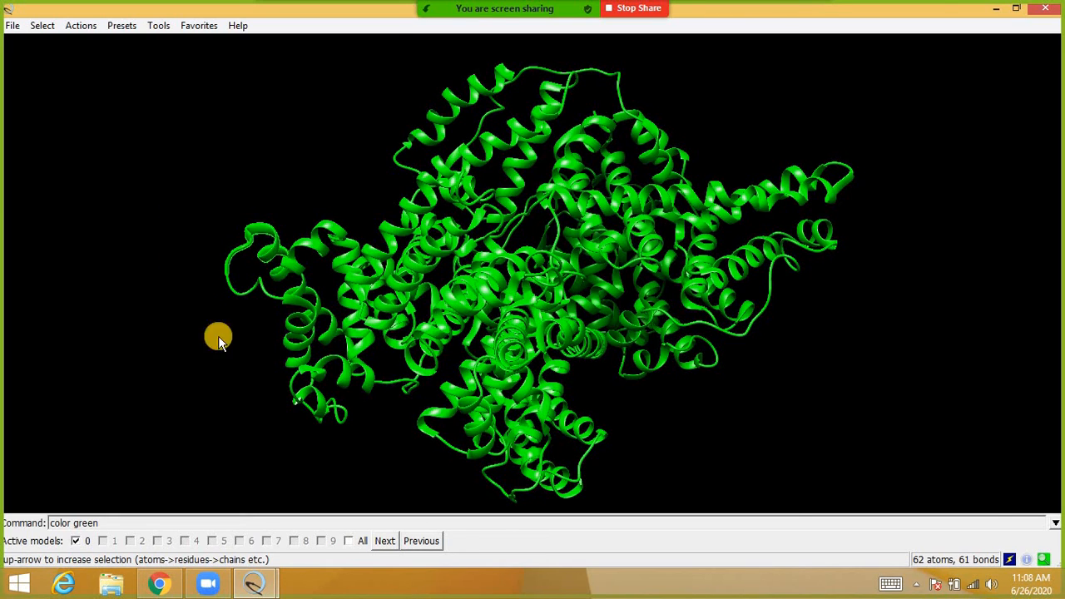
Step: Color the whole structure pink with the command "color pink"
{"action": "left_click", "coordinate": [113, 525]}
{"action": "key", "text": "BackSpace"}
{"action": "key", "text": "BackSpace"}
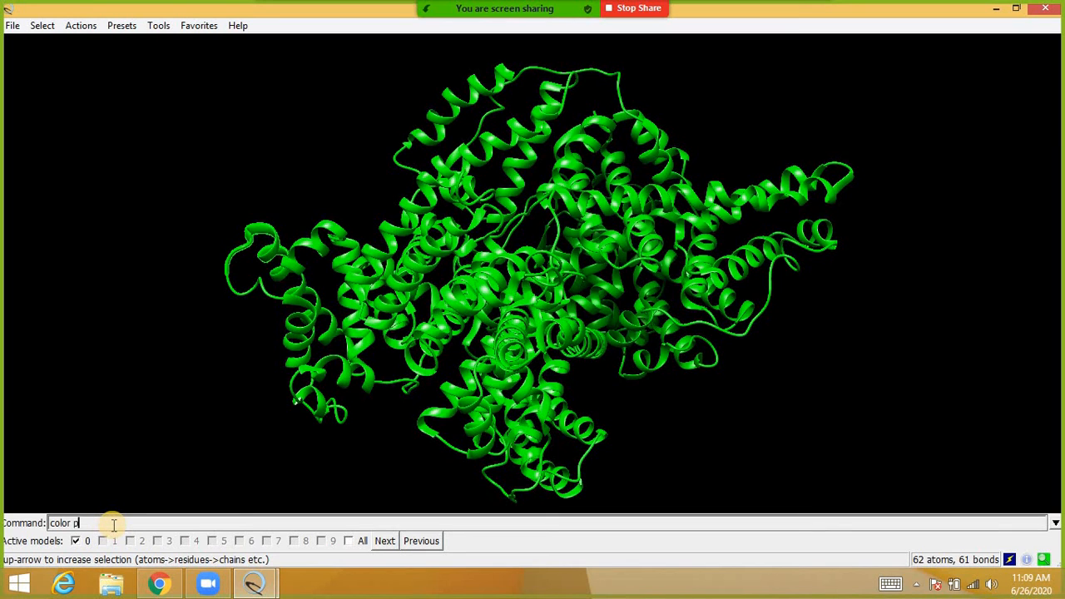
{"action": "type", "text": "pink"}
{"action": "key", "text": "Return"}
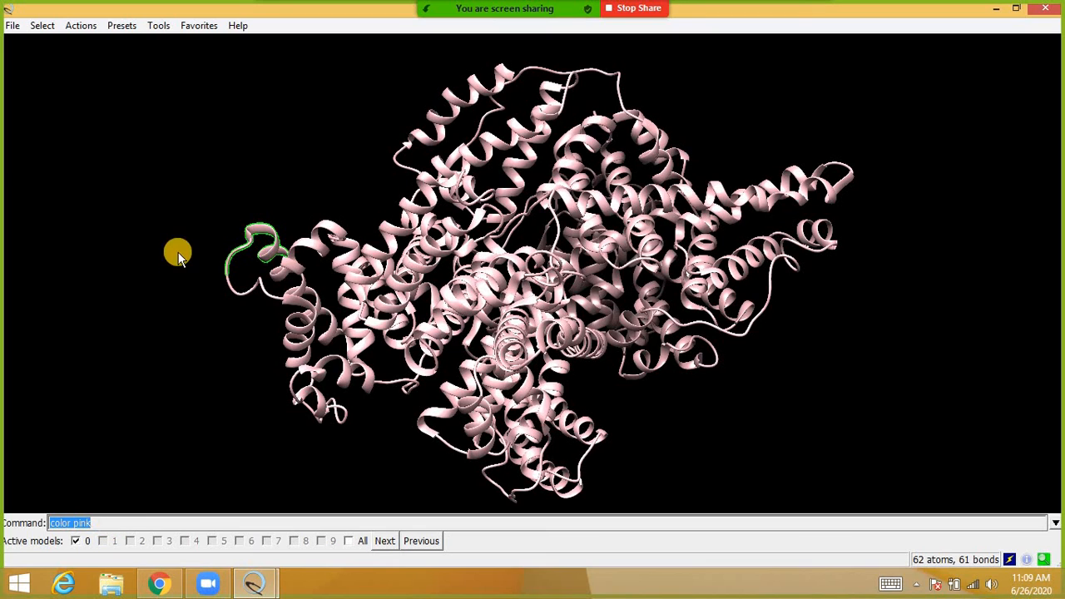
Step: Focus the view on the selected loop and helix segment
{"action": "left_click", "coordinate": [229, 257]}
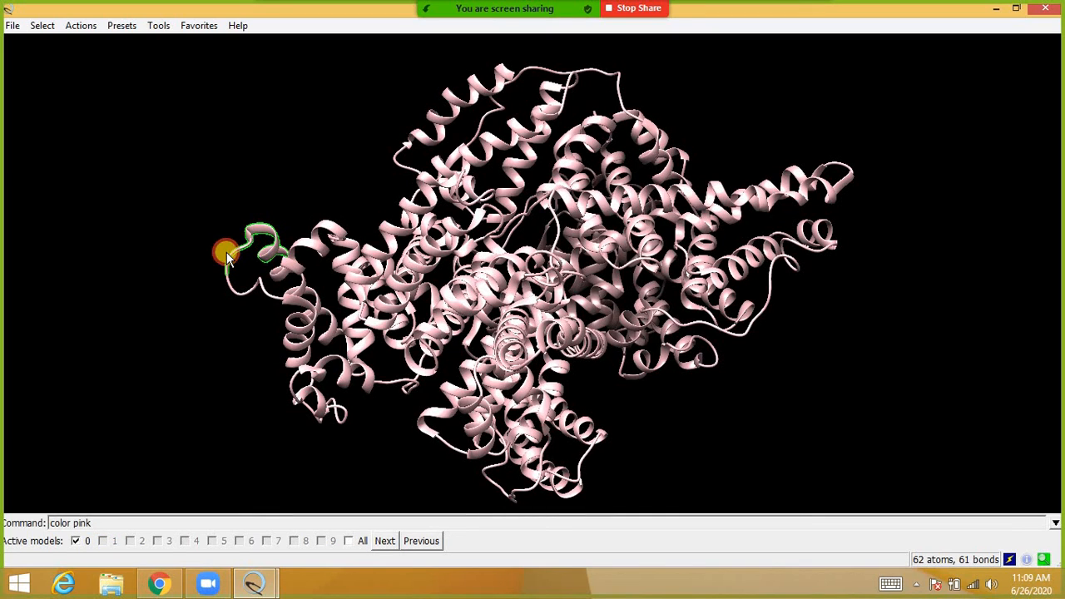
{"action": "left_click", "coordinate": [87, 29]}
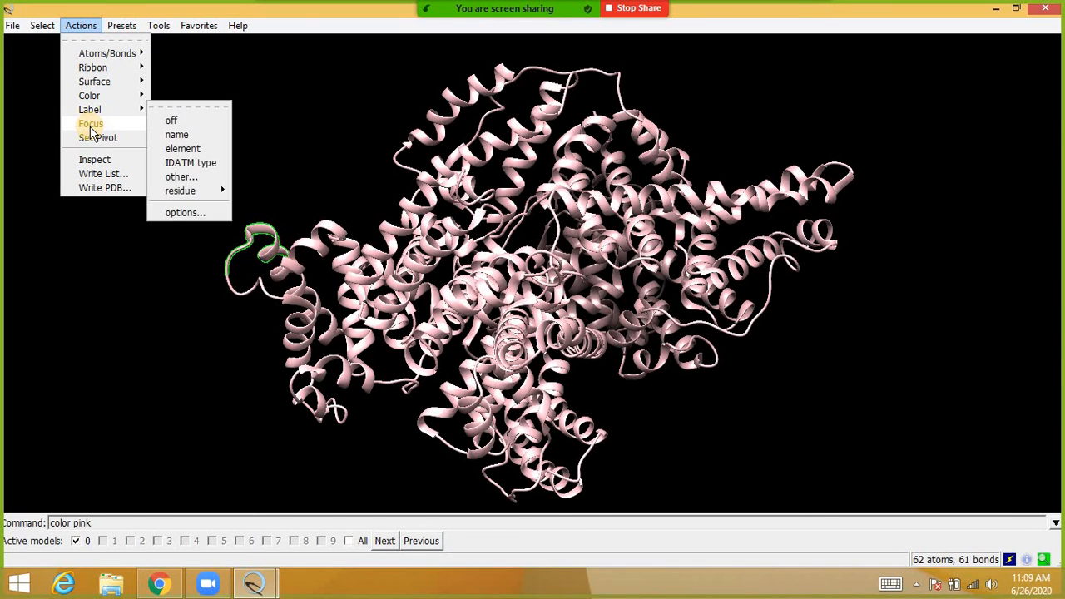
{"action": "left_click", "coordinate": [91, 125]}
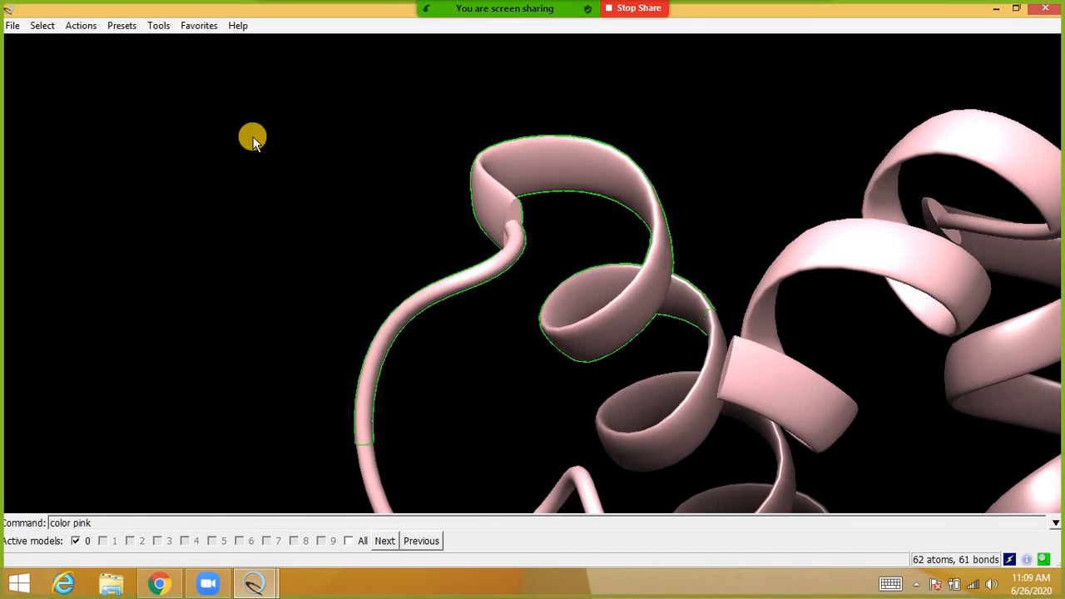
Step: Show the atoms and bonds of the selected segment and rotate it to examine the side chains
{"action": "left_click", "coordinate": [68, 27]}
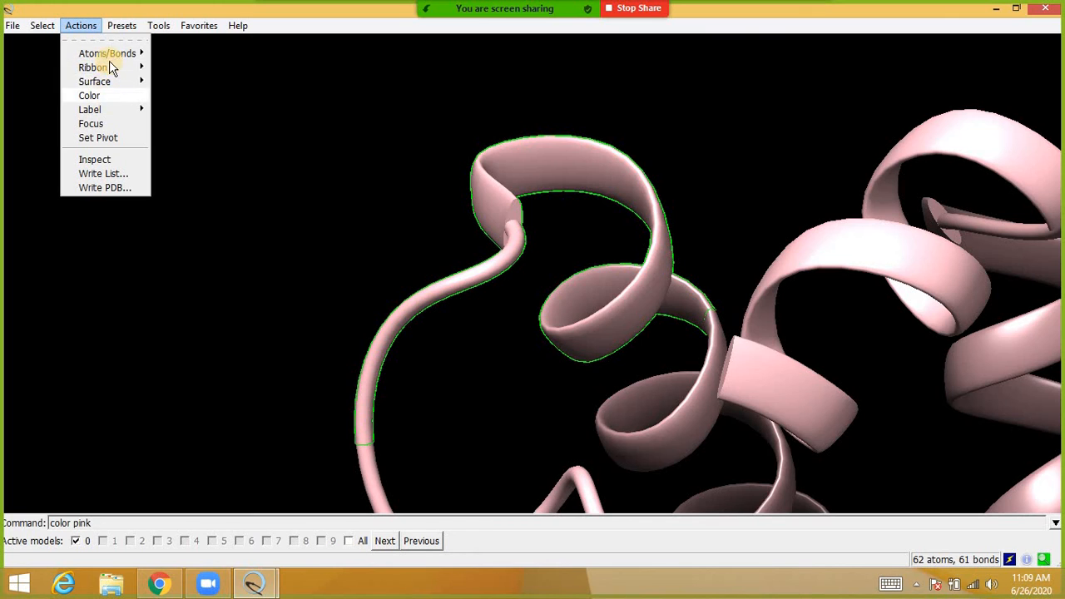
{"action": "mouse_move", "coordinate": [108, 60]}
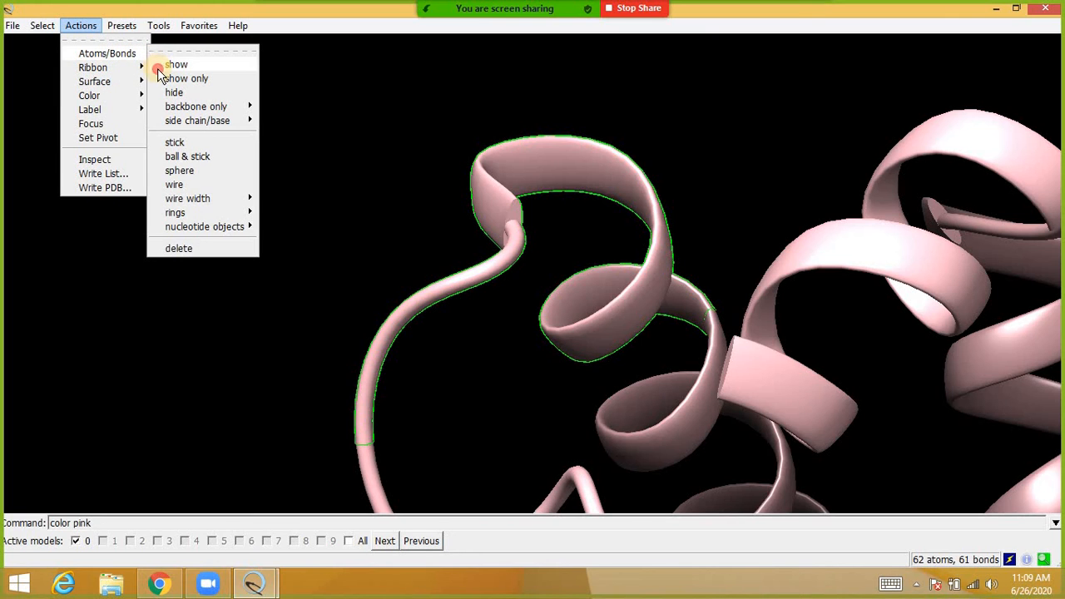
{"action": "left_click", "coordinate": [158, 68]}
{"action": "left_click_drag", "start_coordinate": [393, 121], "coordinate": [25, 208]}
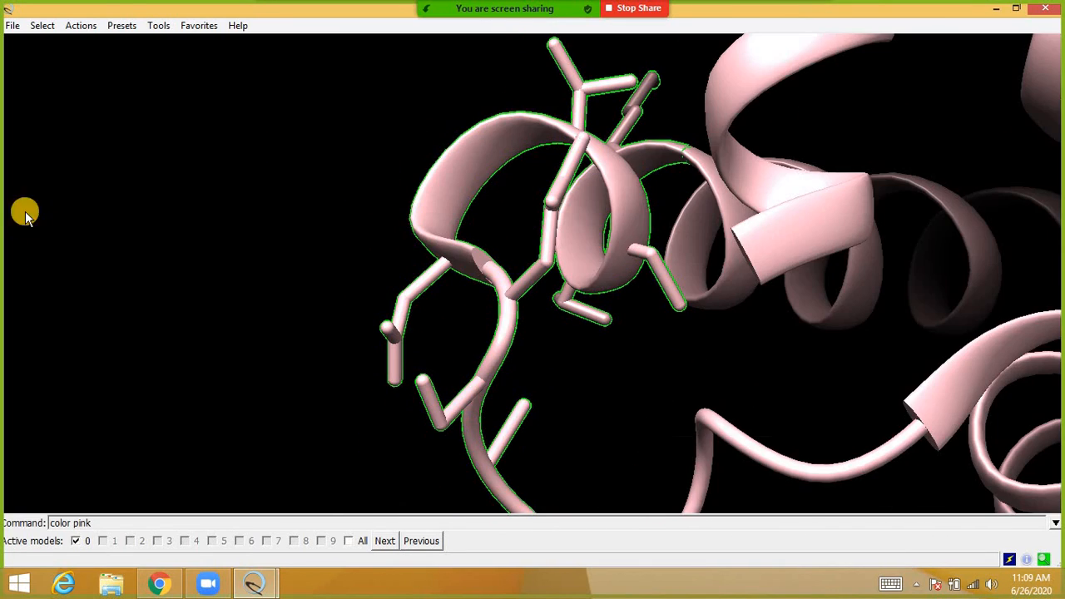
Step: Display the atoms of the selected loop and helix segment as spheres and rotate the structure to view them
{"action": "left_click", "coordinate": [73, 26]}
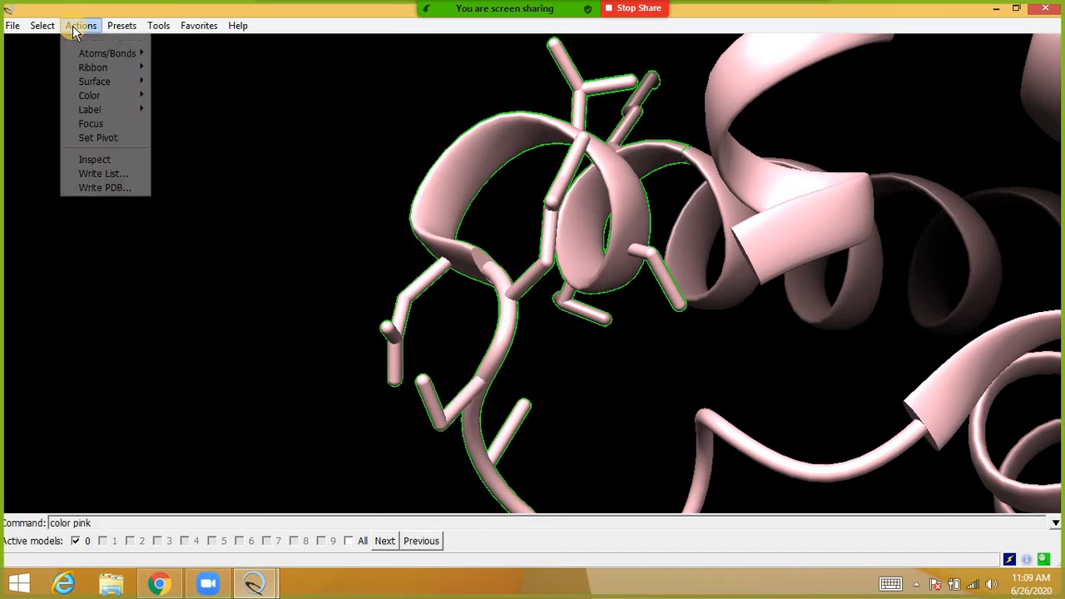
{"action": "mouse_move", "coordinate": [83, 53]}
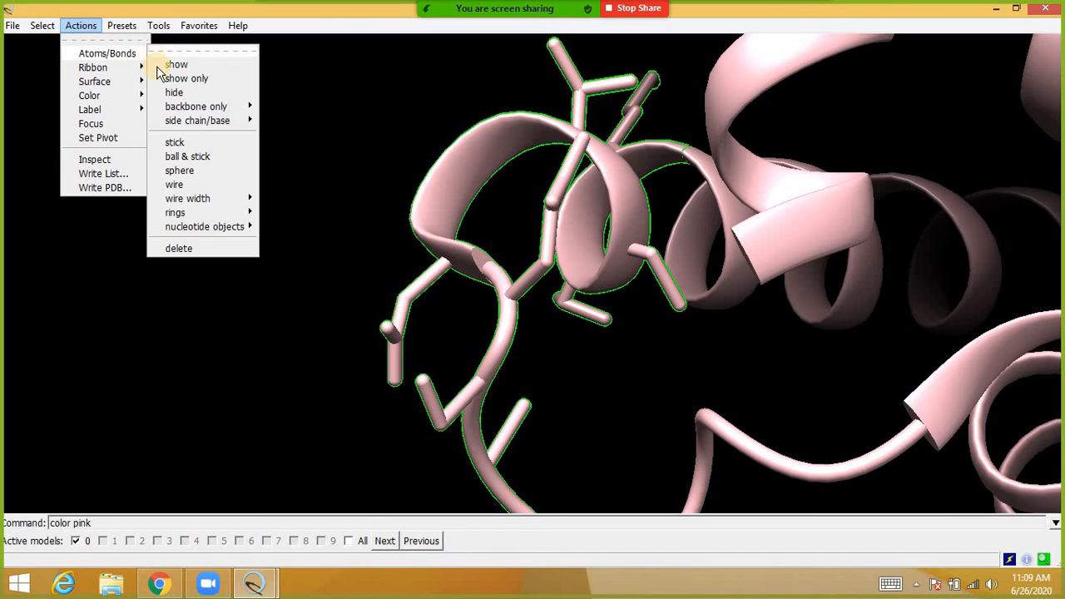
{"action": "left_click", "coordinate": [179, 170]}
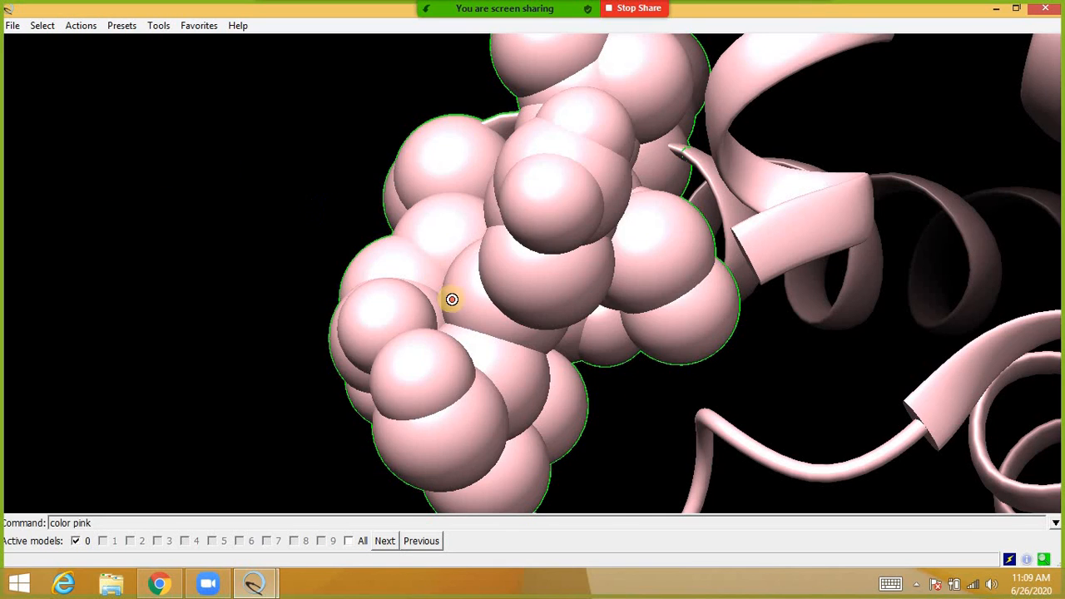
{"action": "left_click_drag", "start_coordinate": [452, 300], "coordinate": [208, 133]}
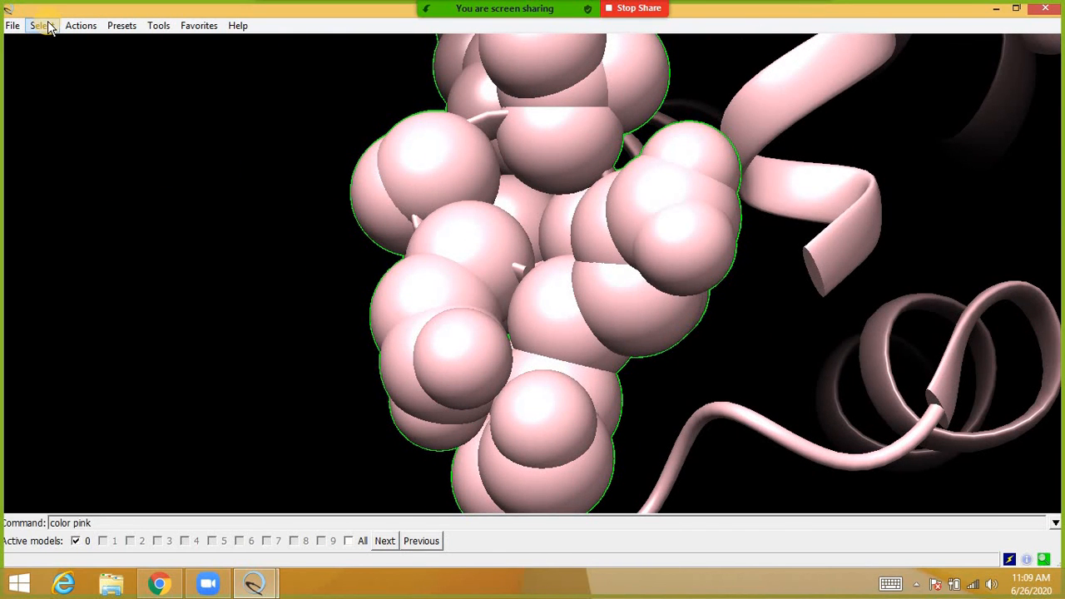
Step: Focus the view on the selected segment and rotate it slightly
{"action": "left_click", "coordinate": [48, 26]}
{"action": "left_click", "coordinate": [81, 25]}
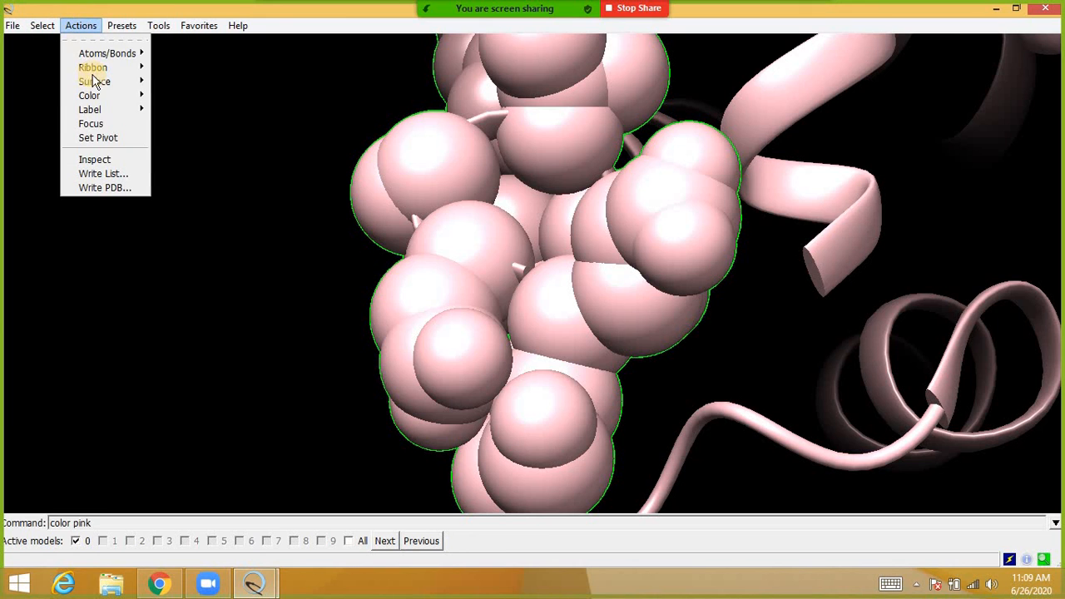
{"action": "left_click", "coordinate": [105, 124]}
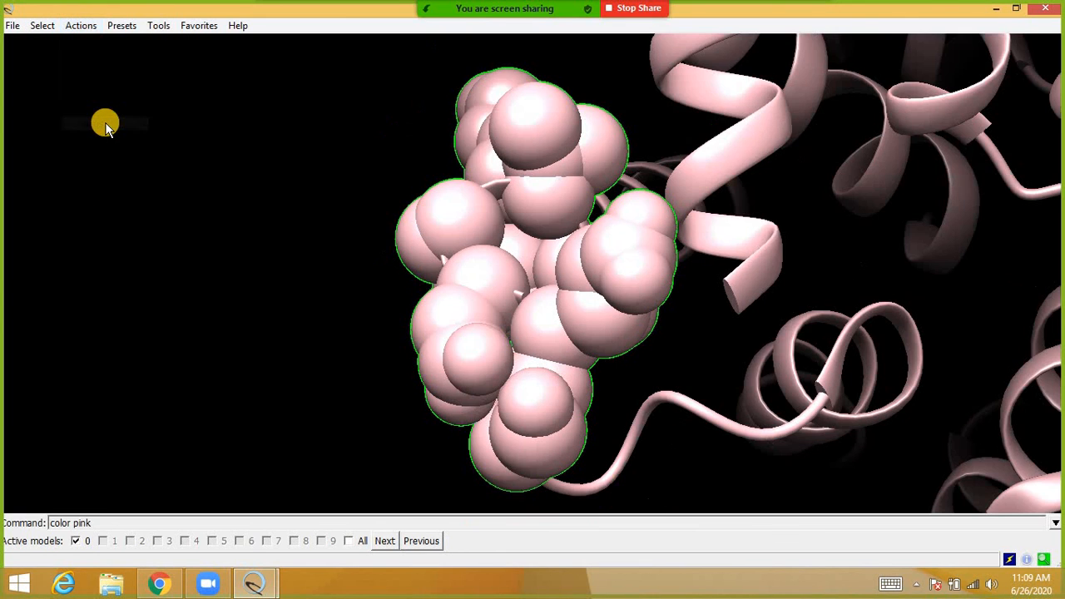
{"action": "left_click_drag", "start_coordinate": [146, 124], "coordinate": [277, 231]}
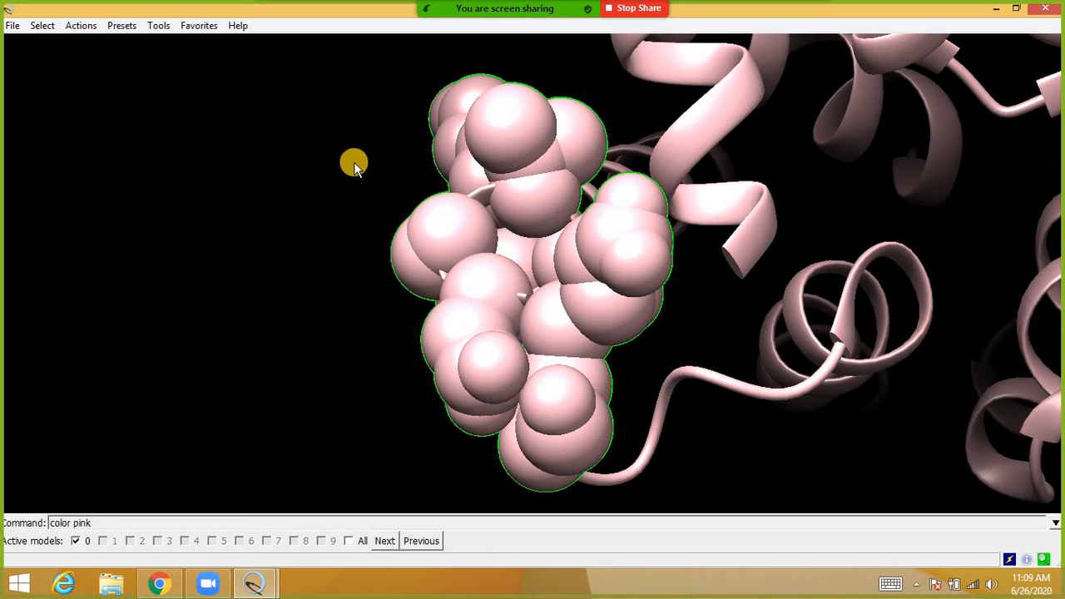
Step: Display the atoms and bonds of the selected segment as sticks
{"action": "left_click", "coordinate": [79, 25]}
{"action": "mouse_move", "coordinate": [138, 57]}
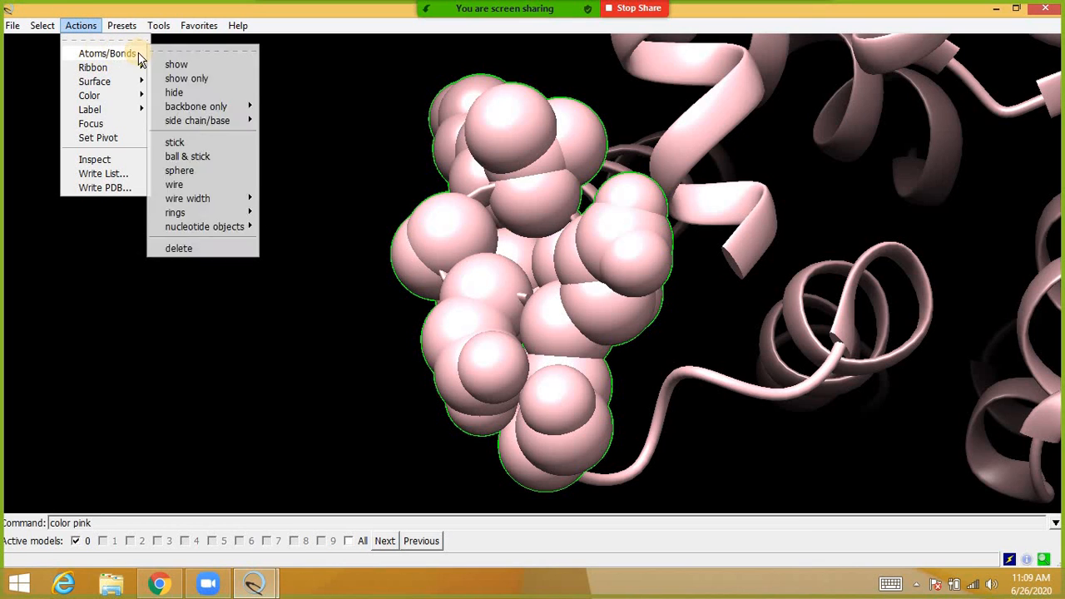
{"action": "left_click", "coordinate": [178, 143]}
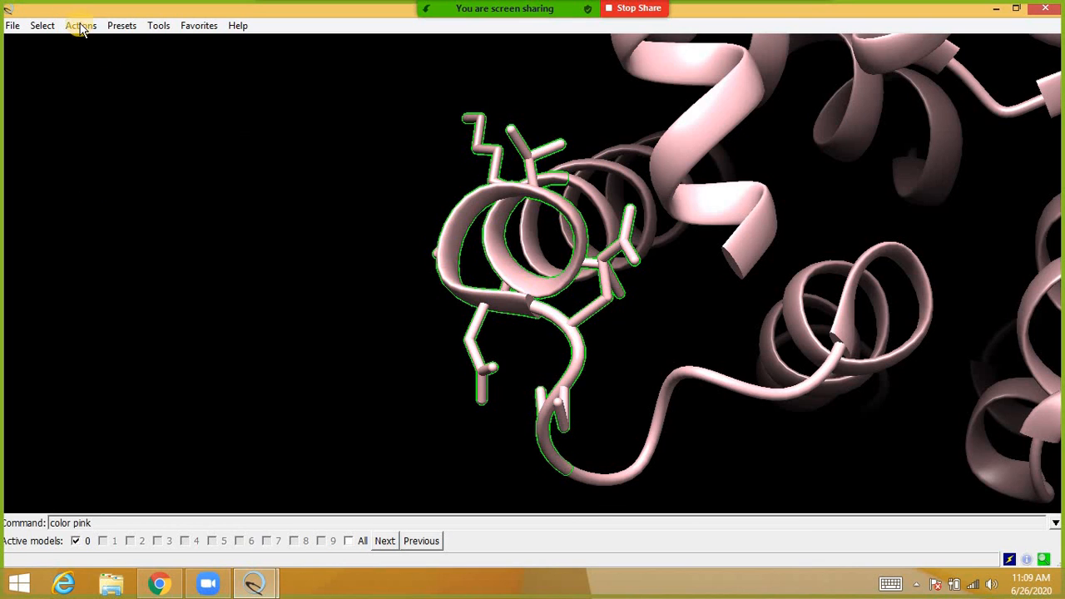
{"action": "left_click", "coordinate": [80, 27]}
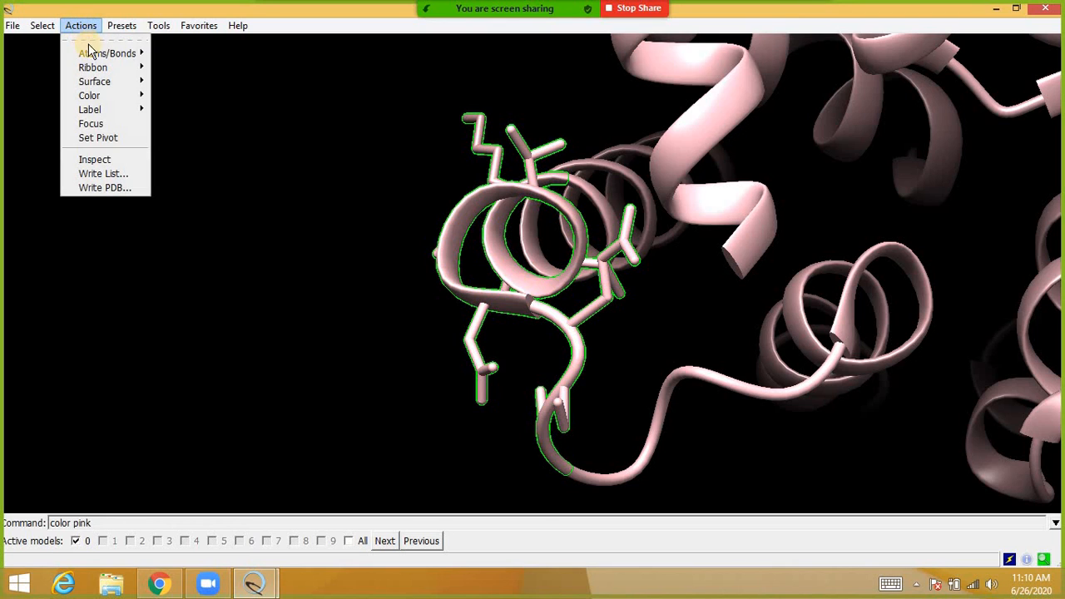
{"action": "mouse_move", "coordinate": [90, 51]}
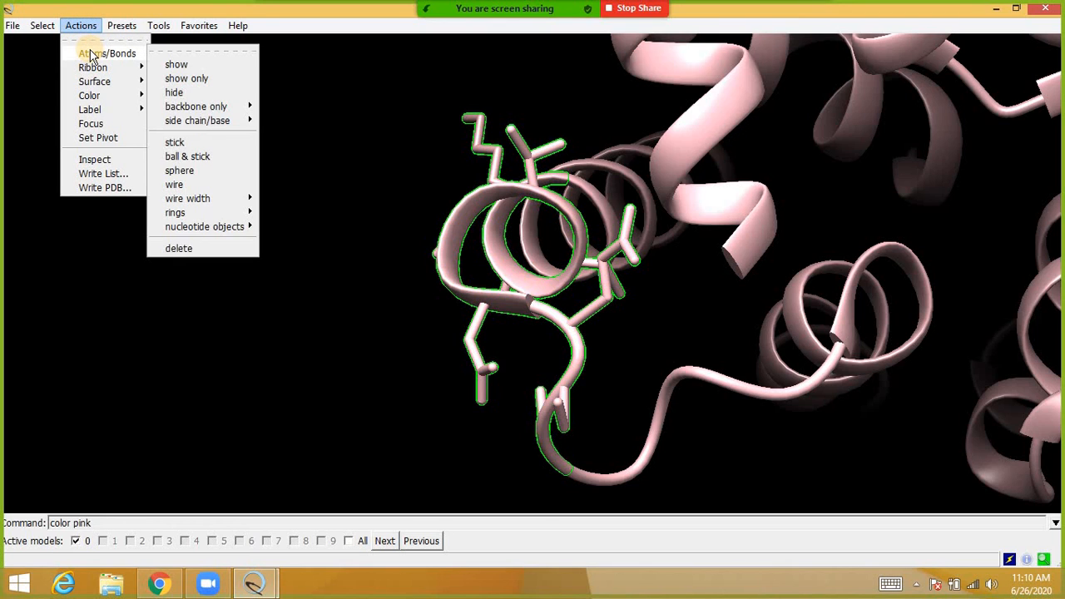
{"action": "left_click", "coordinate": [346, 113]}
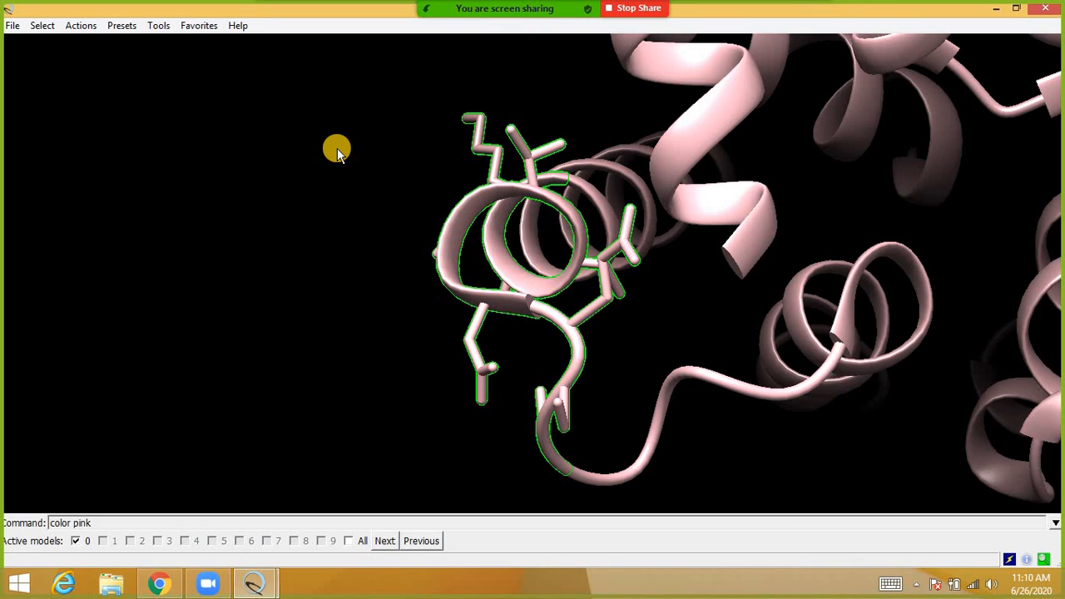
Step: Clear the selection, then select the two end atoms of the forked side chain and two separate ribbon pieces on the neighbouring helix
{"action": "left_click", "coordinate": [337, 152], "text": "ctrl"}
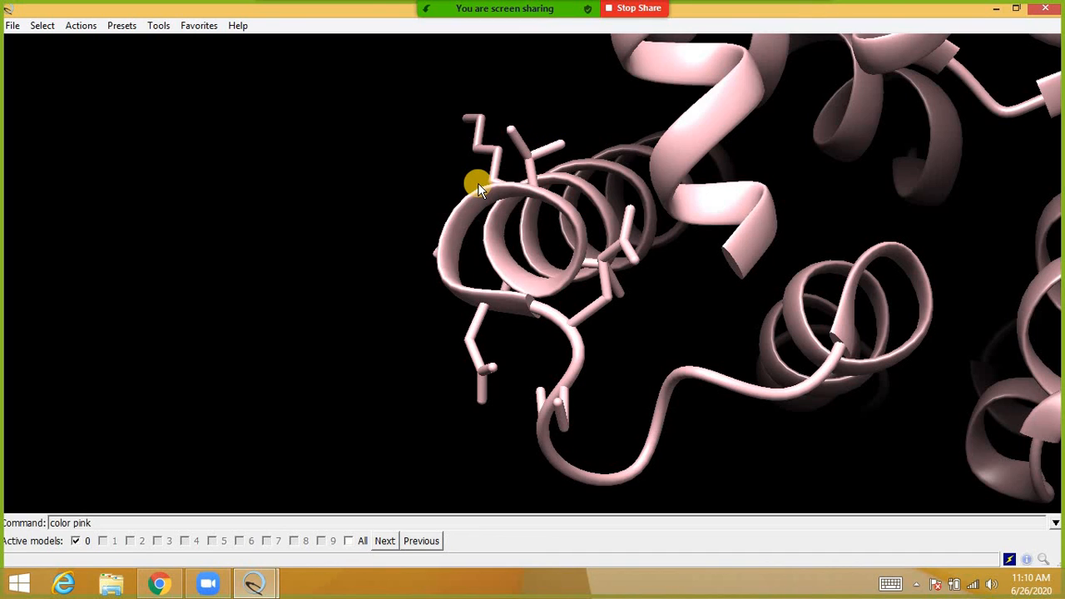
{"action": "mouse_move", "coordinate": [608, 155]}
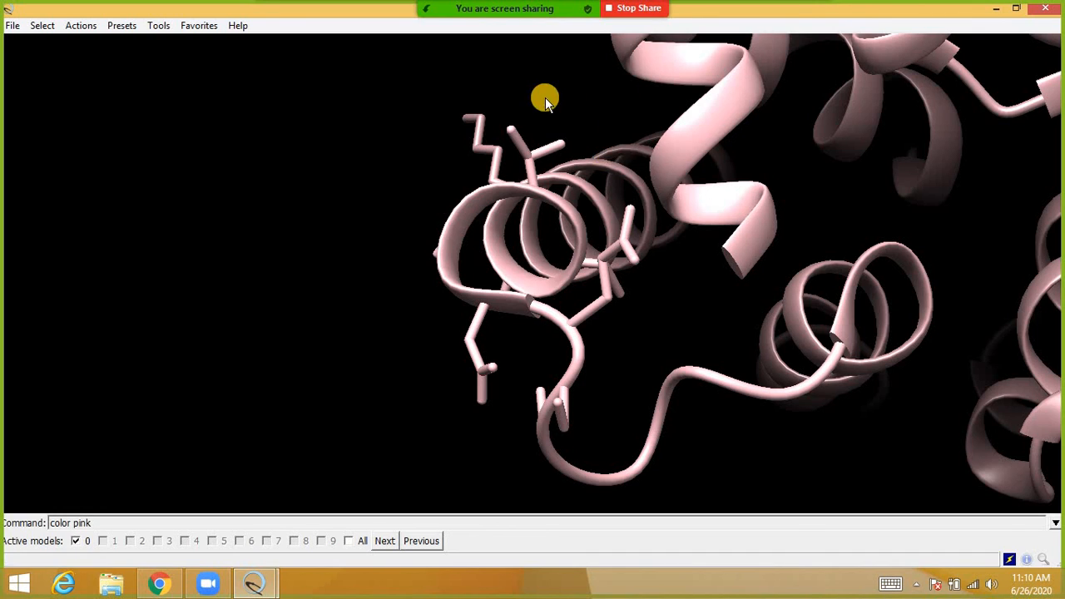
{"action": "left_click", "coordinate": [510, 133], "text": "ctrl"}
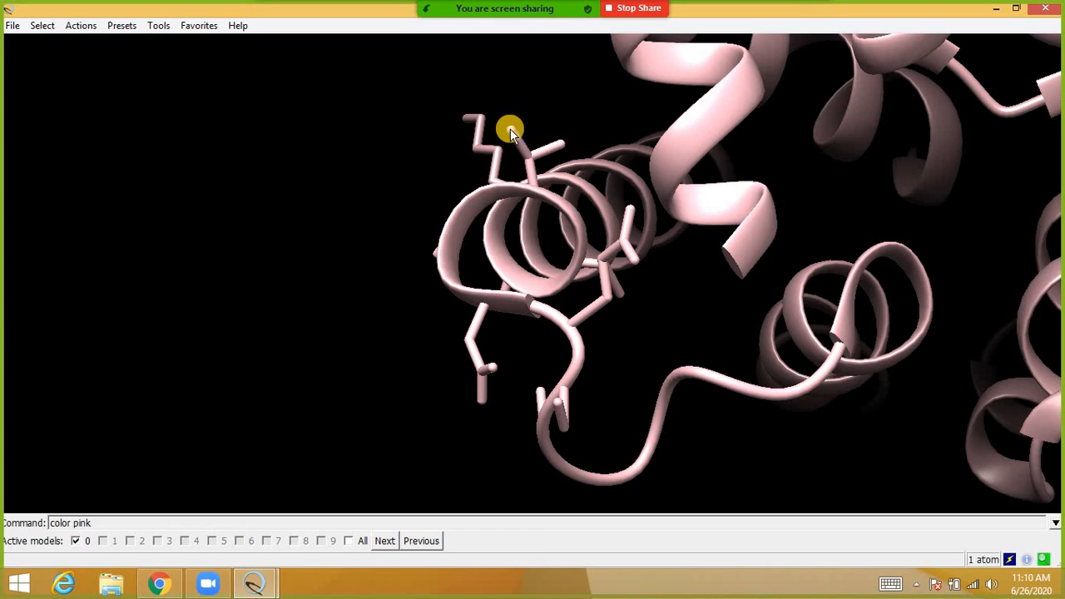
{"action": "left_click", "coordinate": [563, 148], "text": "ctrl"}
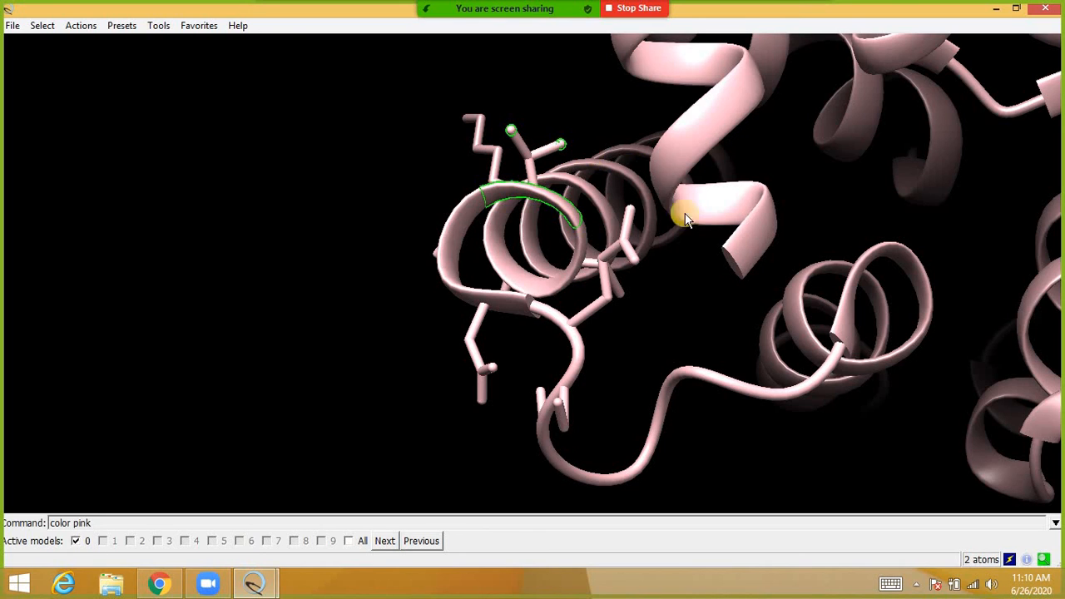
{"action": "left_click", "coordinate": [738, 246], "text": "ctrl+shift"}
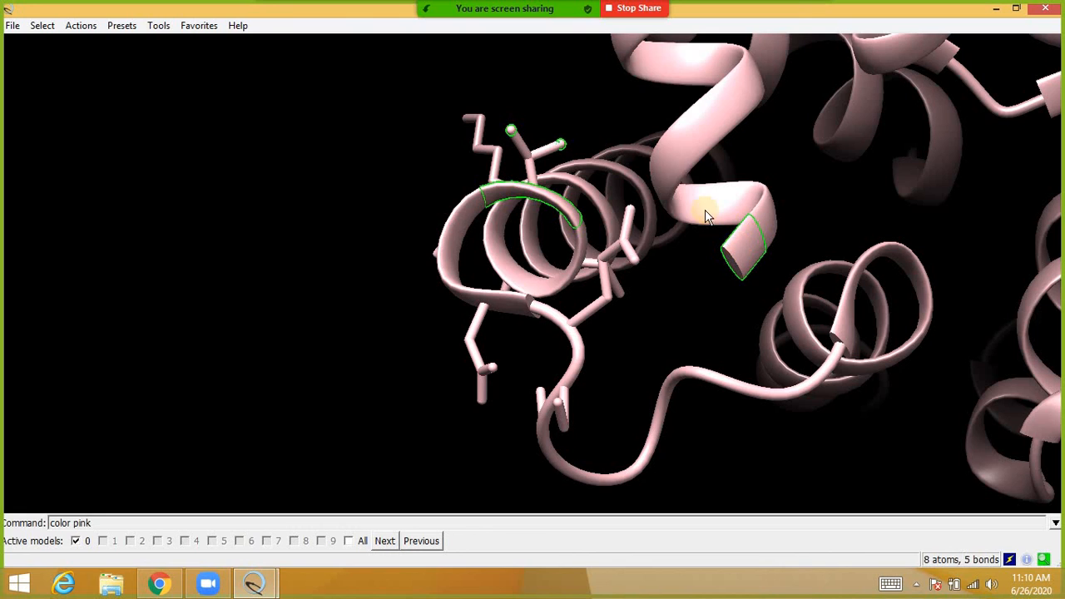
{"action": "left_click", "coordinate": [687, 60], "text": "ctrl+shift"}
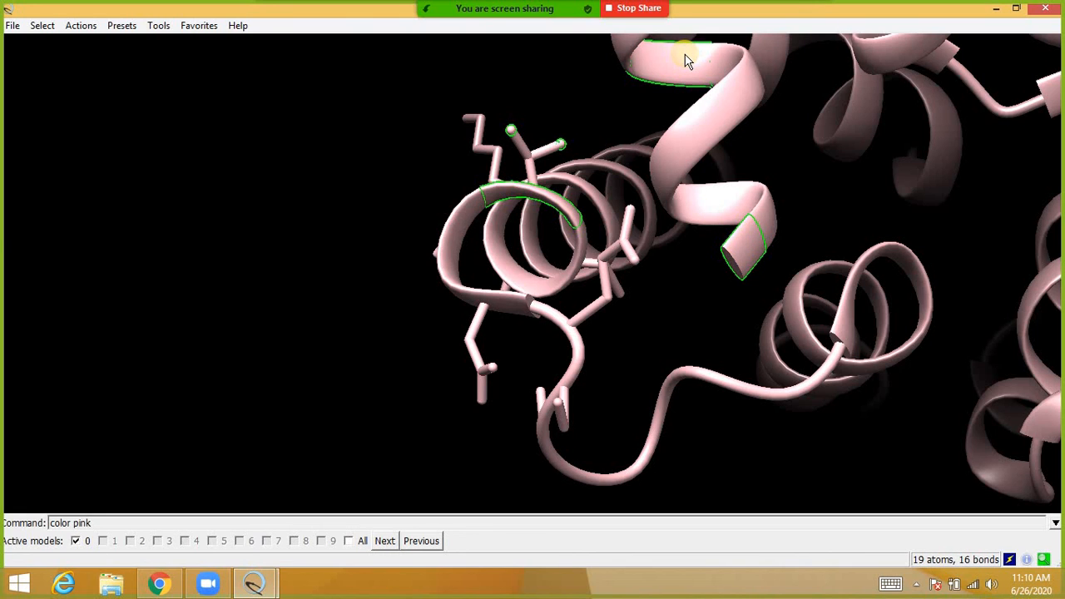
Step: Color the selected side-chain atoms and ribbon pieces red
{"action": "left_click", "coordinate": [81, 26]}
{"action": "mouse_move", "coordinate": [113, 96]}
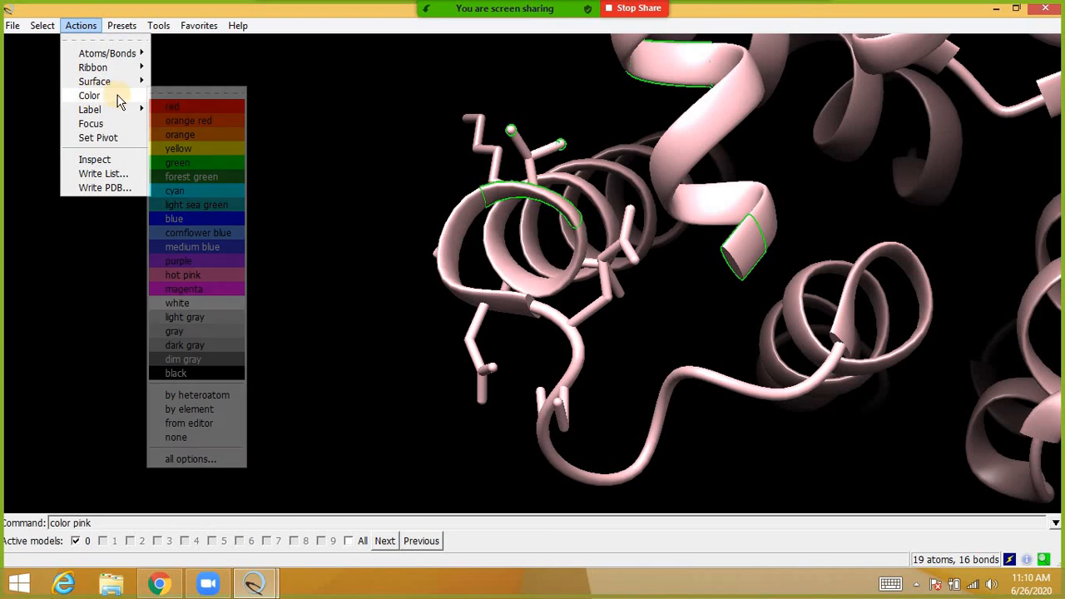
{"action": "left_click", "coordinate": [166, 108]}
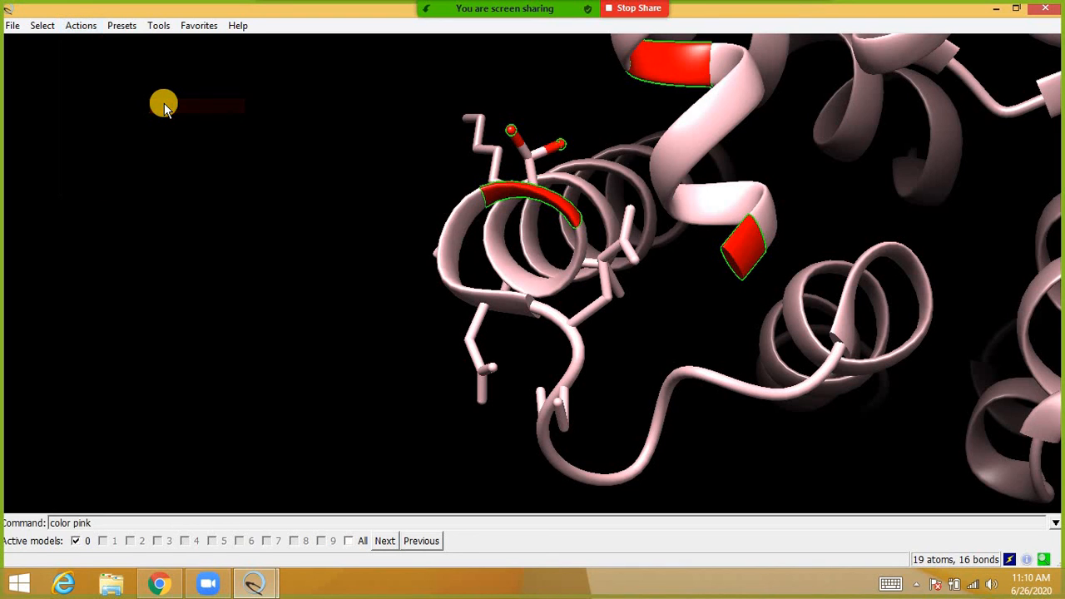